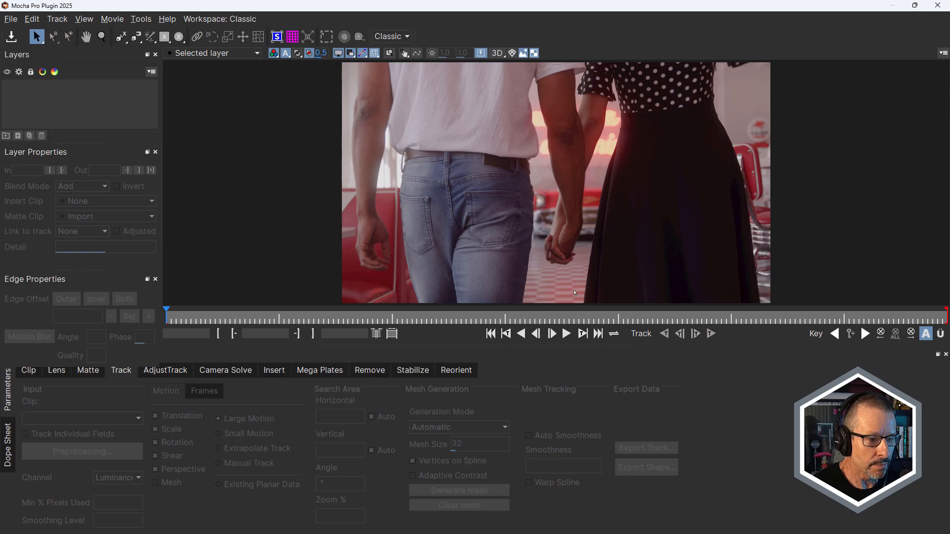
# Mask both walking people with the Object Brush on a frame where they stand clear of the background, and hide the spline tangents.
pyautogui.moveTo(410, 317); pyautogui.dragTo(471, 324)
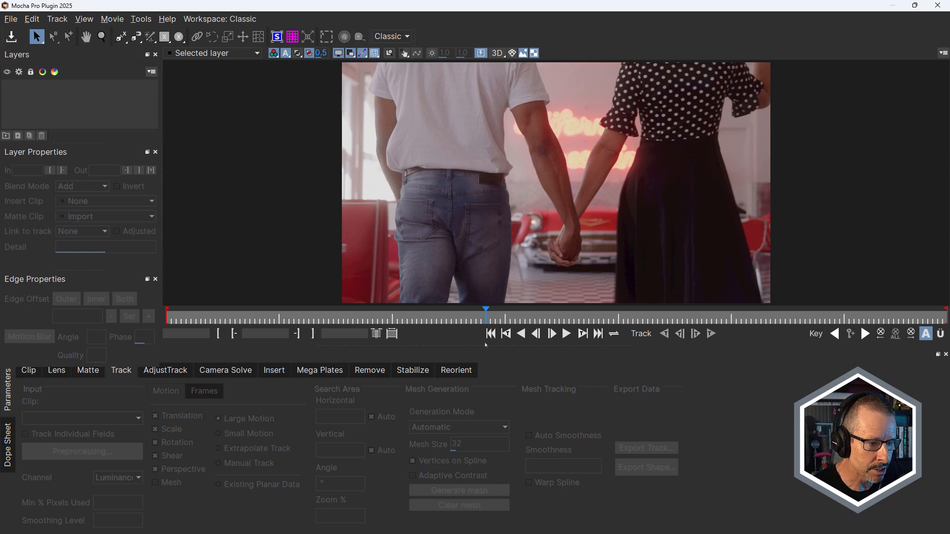
pyautogui.moveTo(486, 315); pyautogui.dragTo(505, 316)
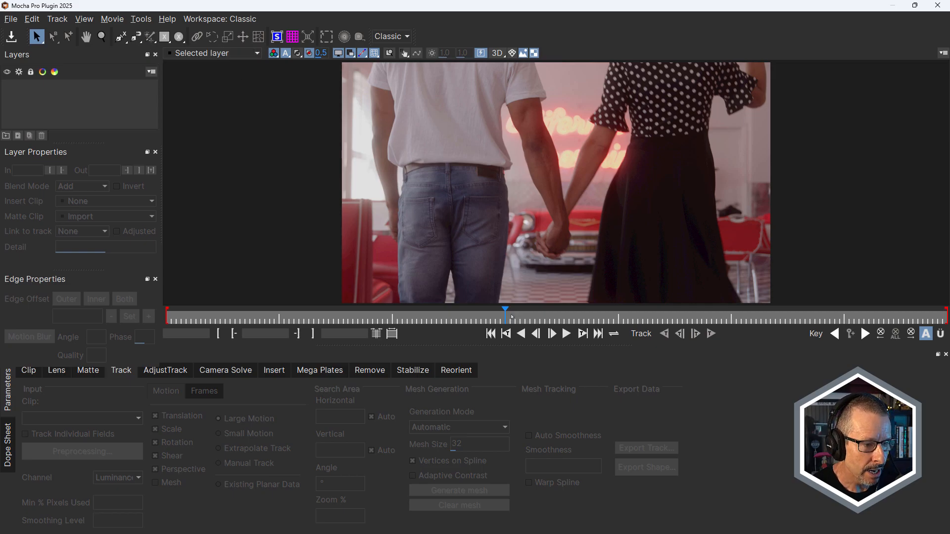
pyautogui.moveTo(505, 316); pyautogui.dragTo(559, 317)
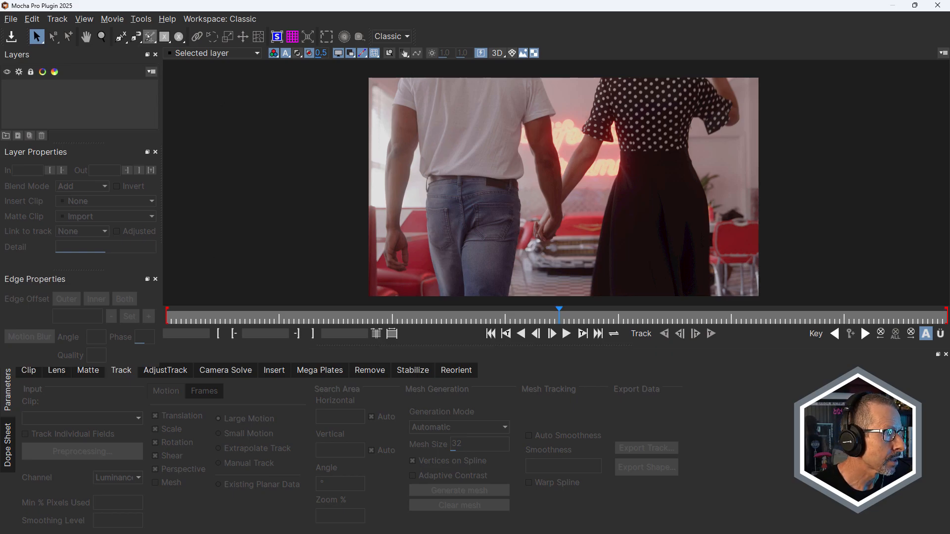
pyautogui.click(150, 36)
pyautogui.click(469, 148)
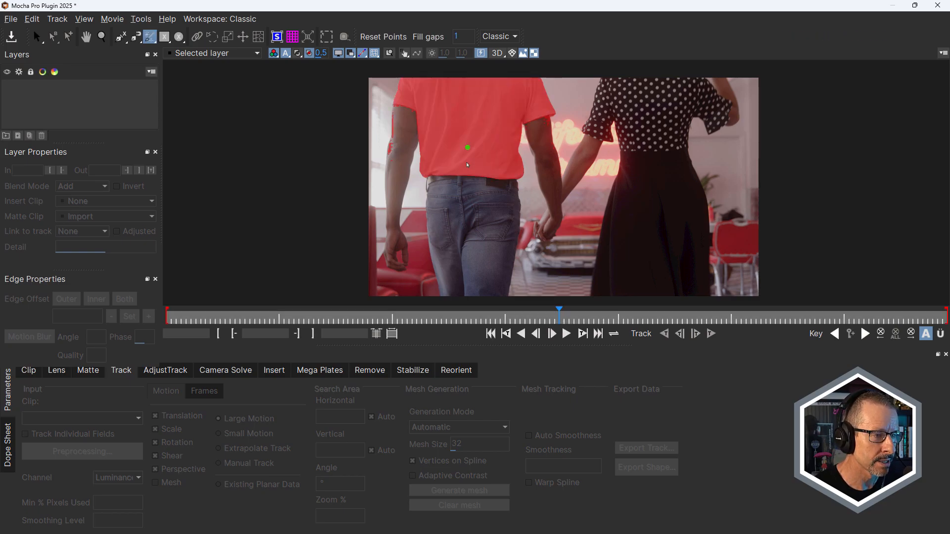
pyautogui.click(656, 164)
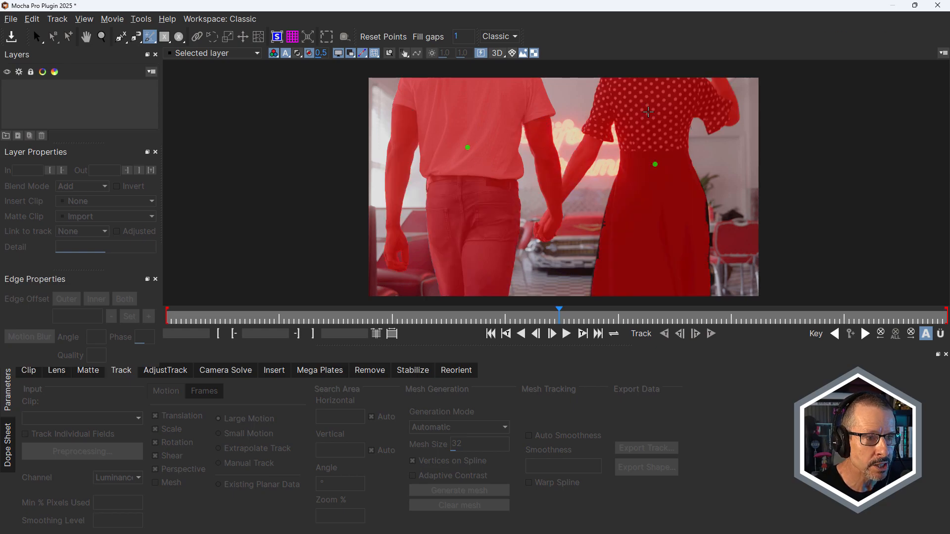
pyautogui.click(707, 216)
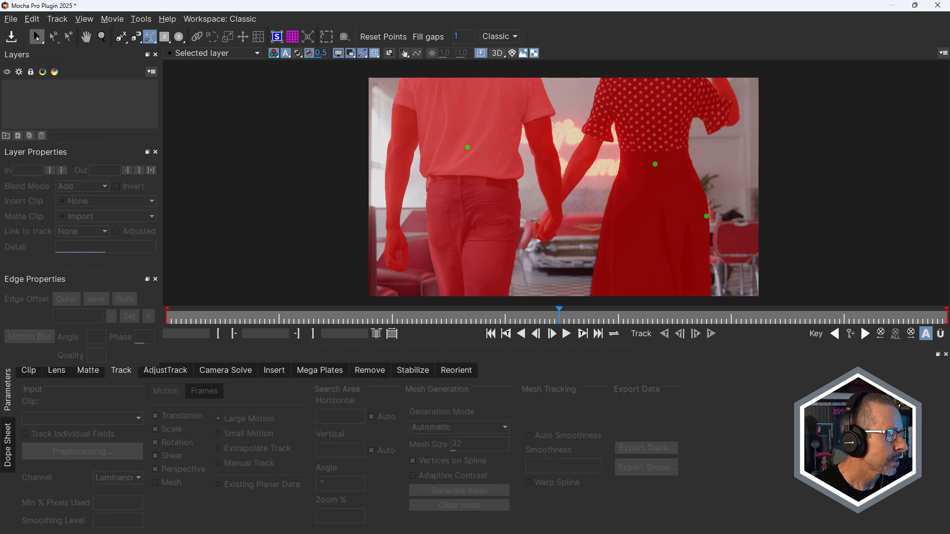
pyautogui.click(37, 37)
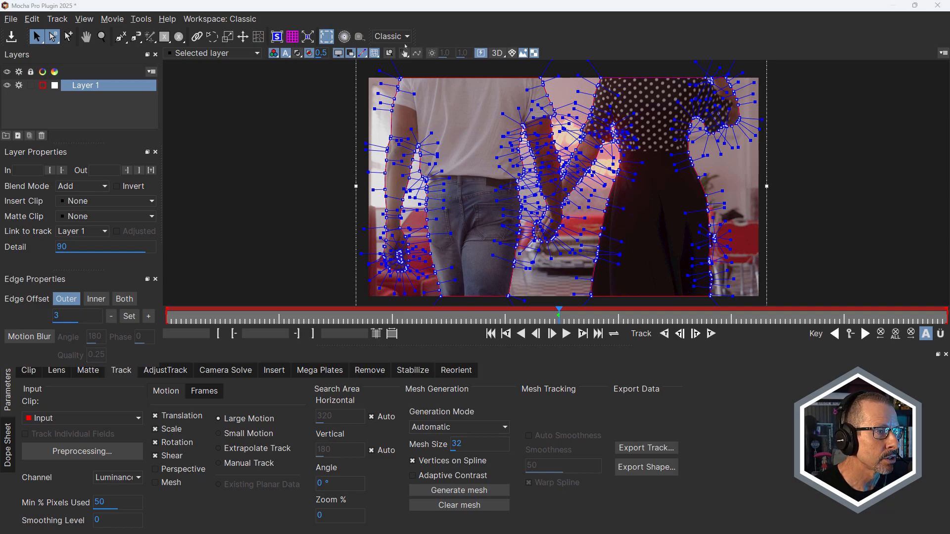
pyautogui.click(364, 53)
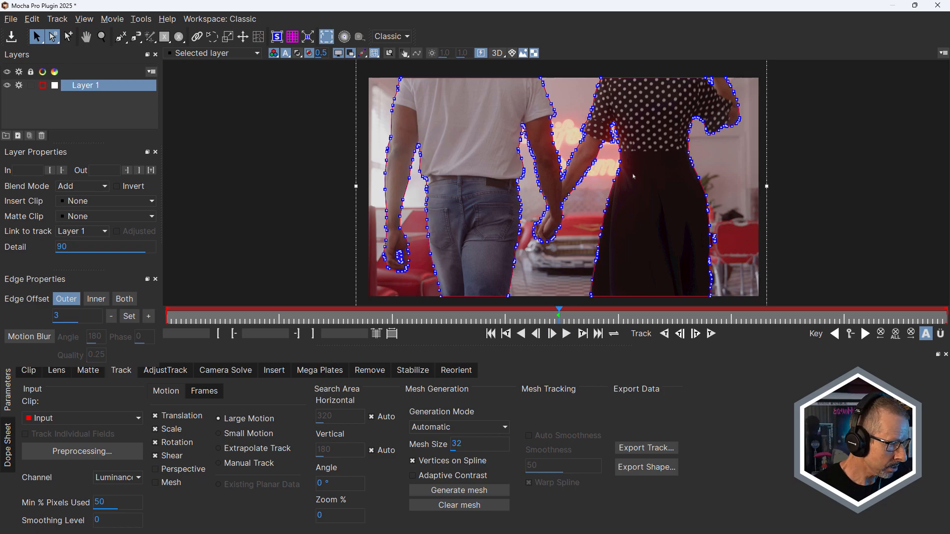
# Set Dilate Matte to 20, enable Generate Object Matte for the couple's layer, and render the matte on the current frame.
pyautogui.click(88, 372)
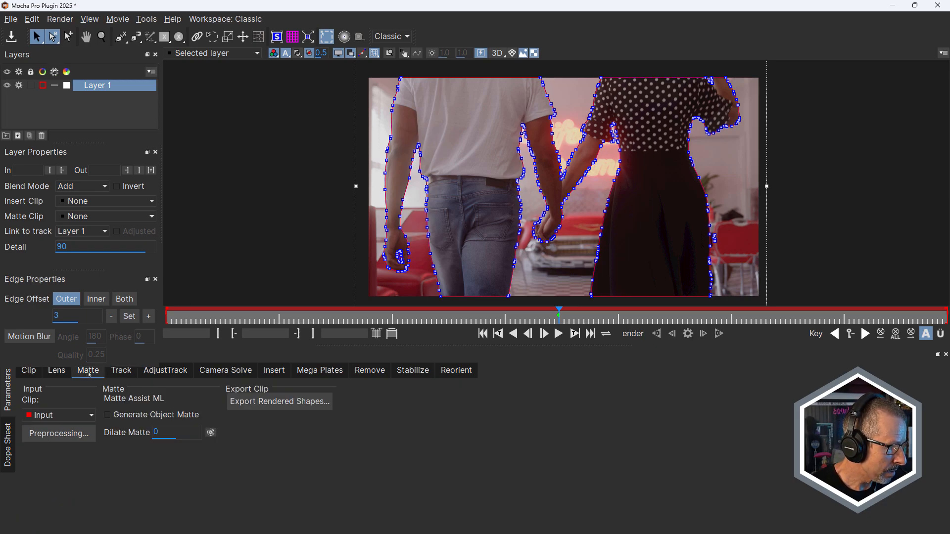
pyautogui.click(160, 432)
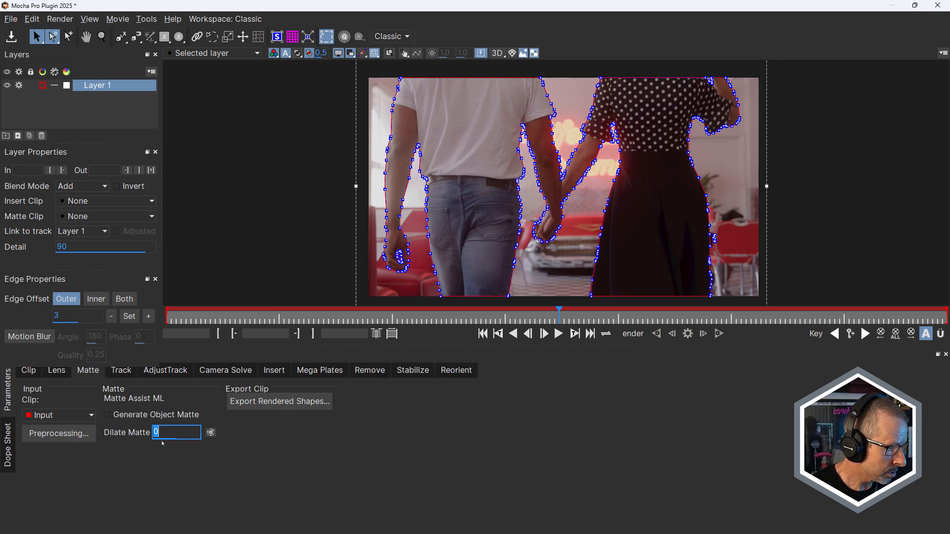
pyautogui.write('20')
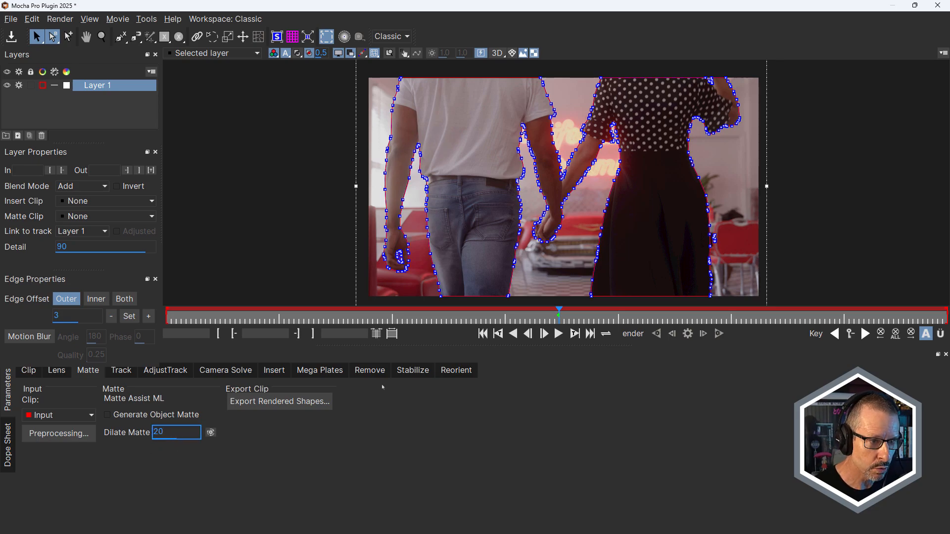
pyautogui.click(107, 415)
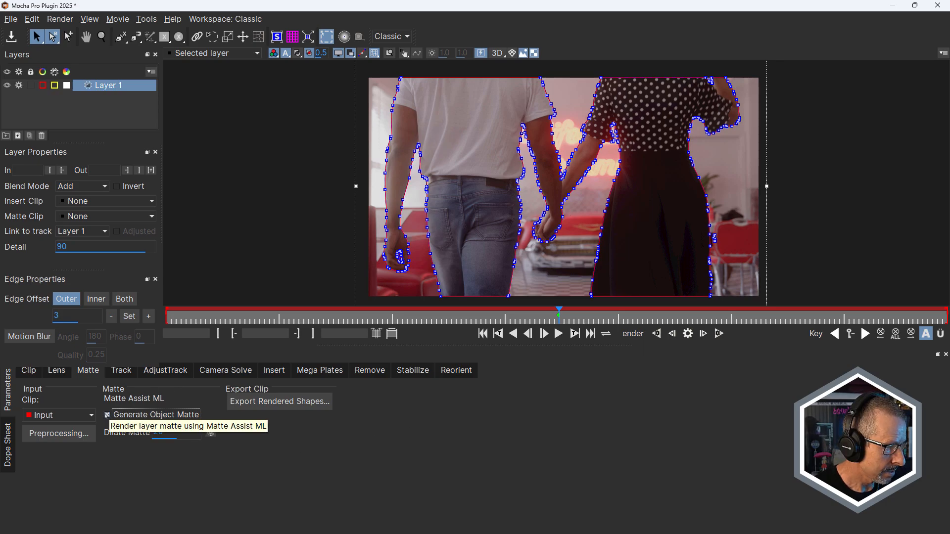
pyautogui.click(688, 334)
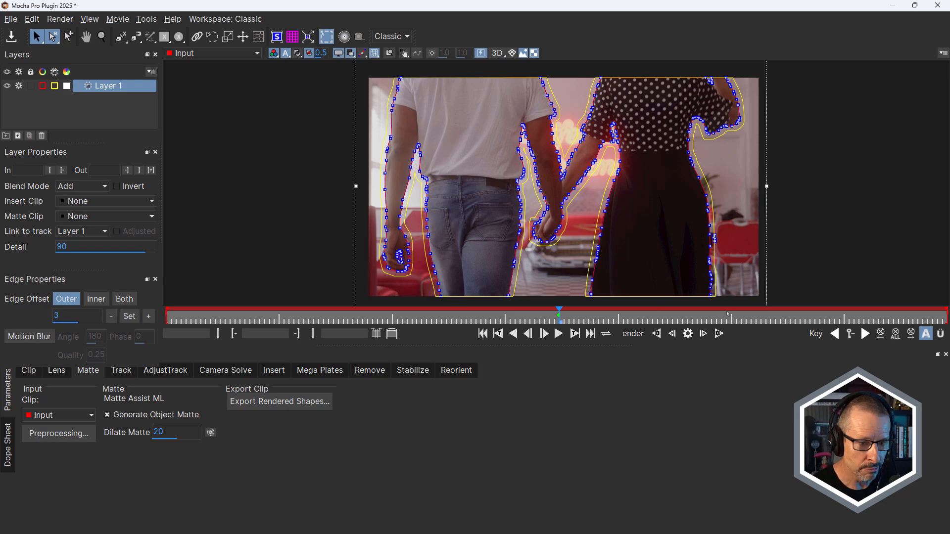
# Render the couple's object matte backward to the clip's start and forward from the mask keyframe to its end, and return to the first frame.
pyautogui.click(657, 333)
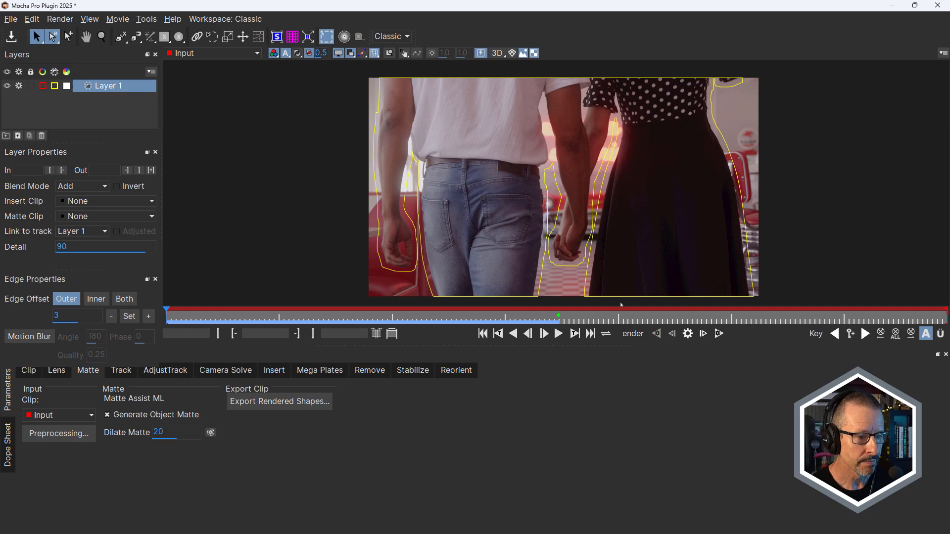
pyautogui.click(558, 318)
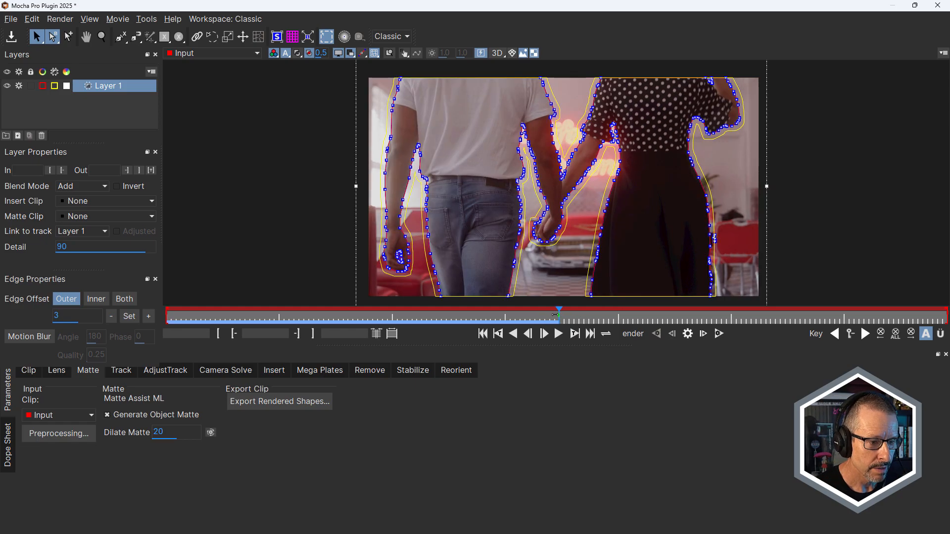
pyautogui.click(718, 334)
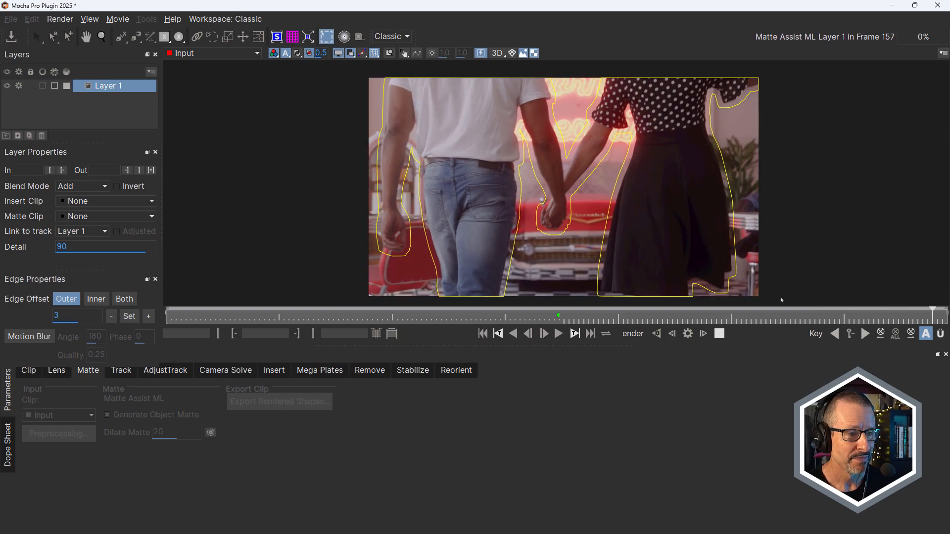
pyautogui.moveTo(557, 316); pyautogui.dragTo(152, 341)
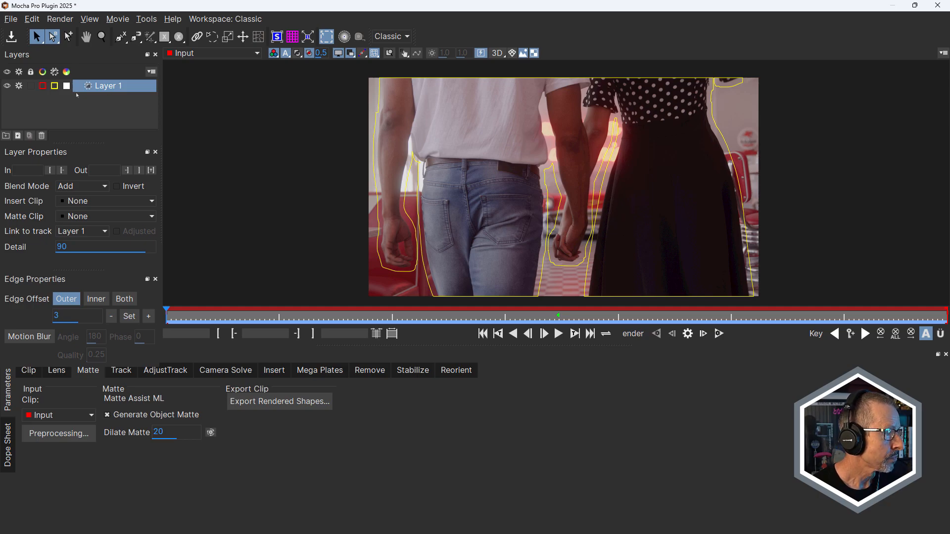
# Mark Layer 1 as an exclusion mask for the camera solve and turn on the 3D solve preprocessing preview.
pyautogui.click(234, 370)
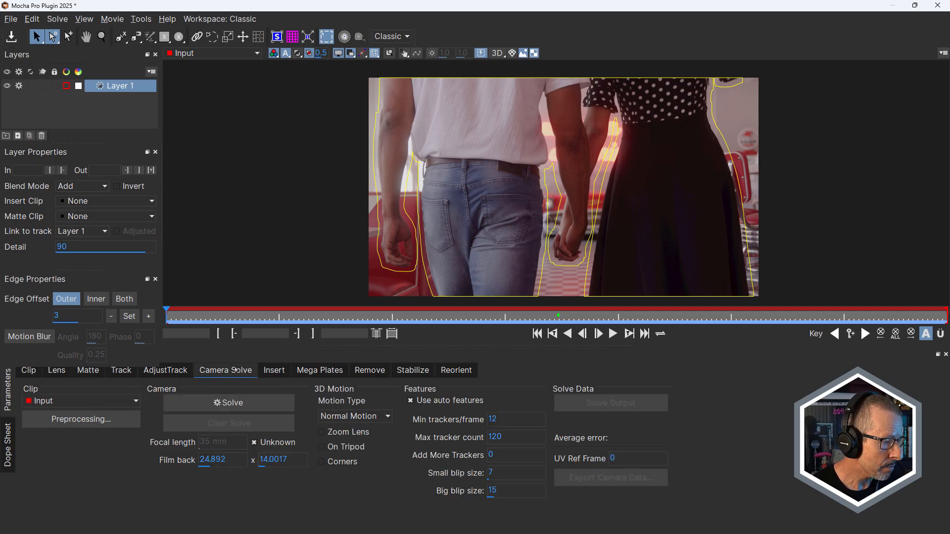
pyautogui.click(43, 86)
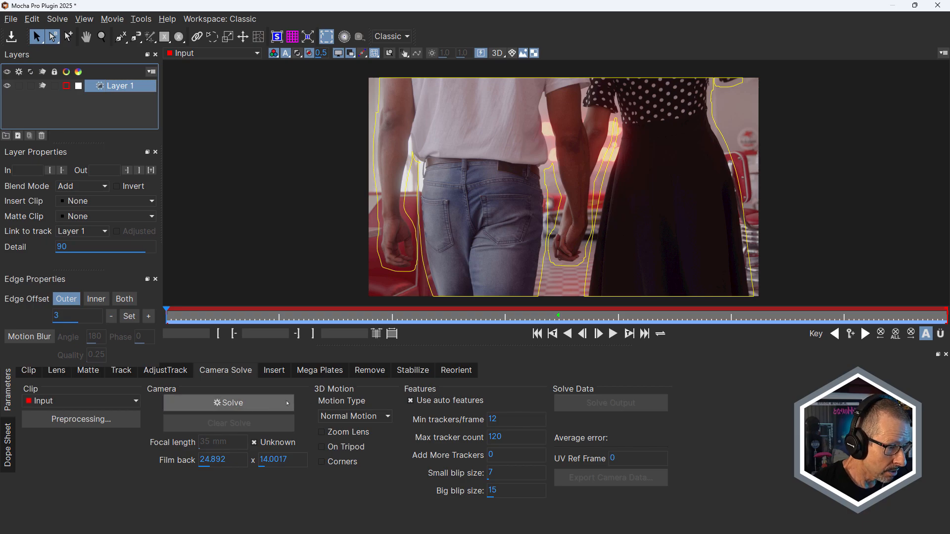
pyautogui.click(89, 424)
pyautogui.click(326, 237)
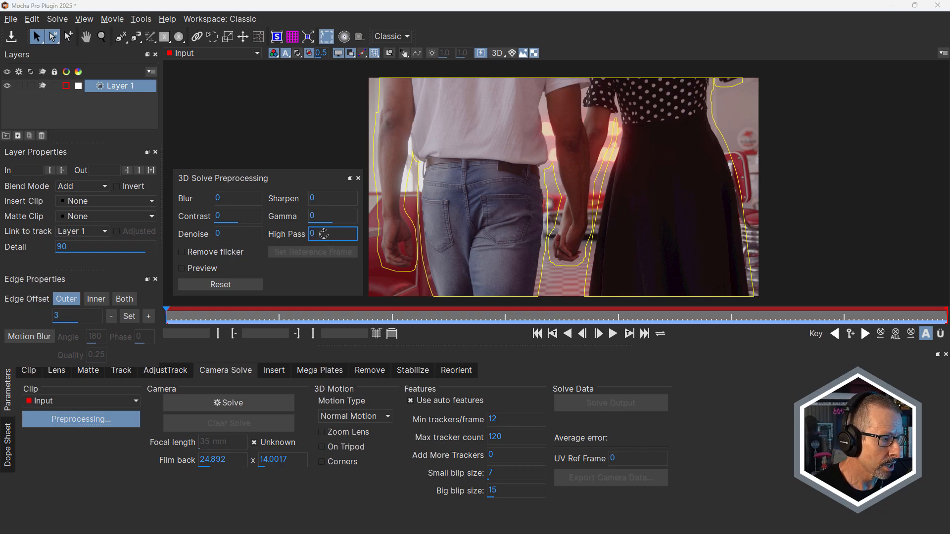
pyautogui.click(182, 268)
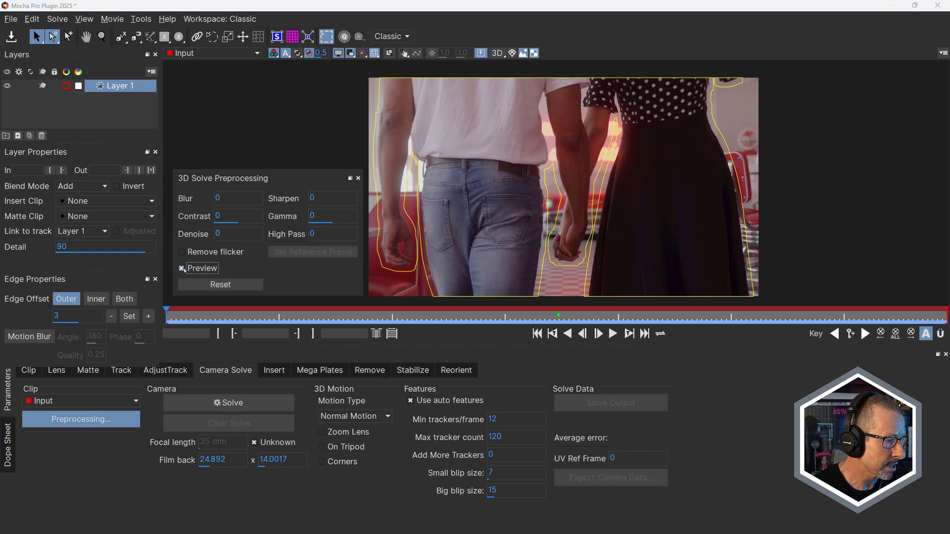
# Set the solve preprocessing to High Pass 10, Contrast 1.2 and Sharpen 5, and close its settings.
pyautogui.click(325, 234)
pyautogui.write('10')
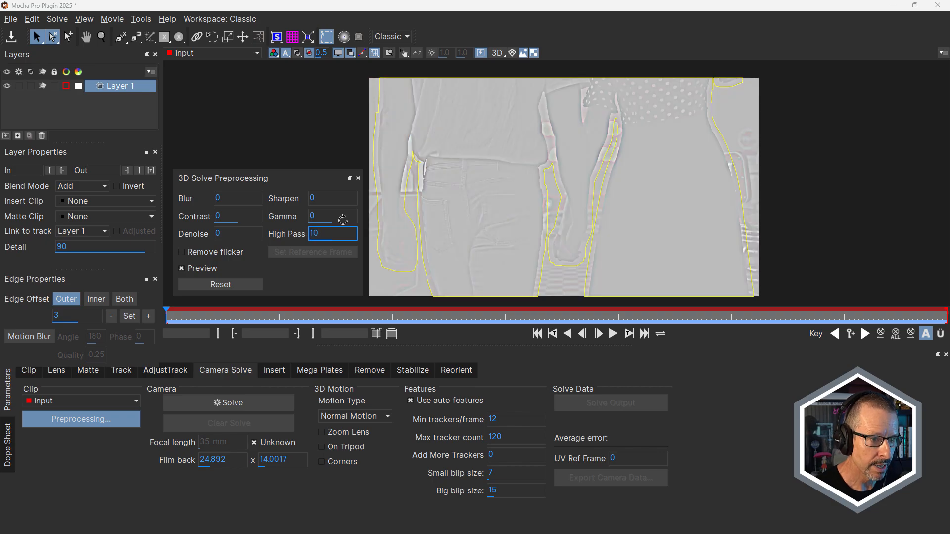
pyautogui.click(237, 215)
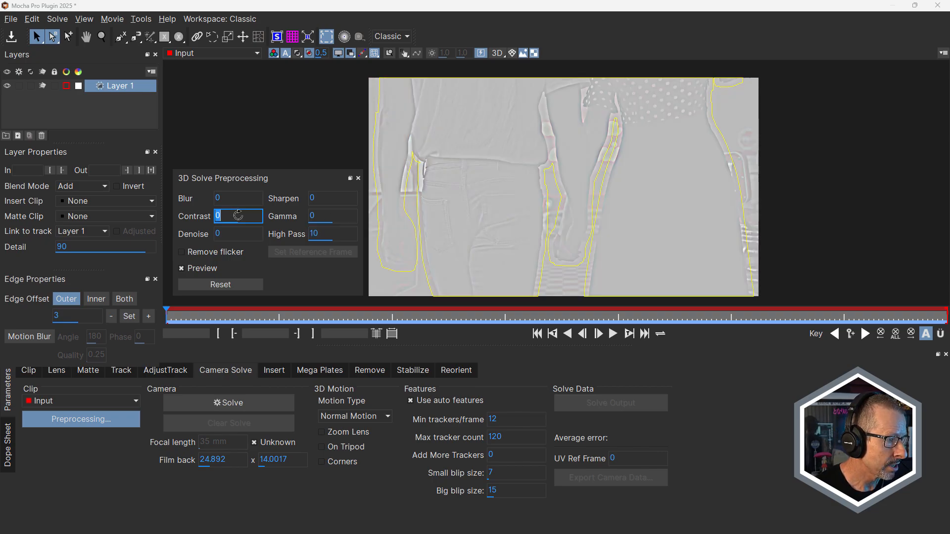
pyautogui.write('1')
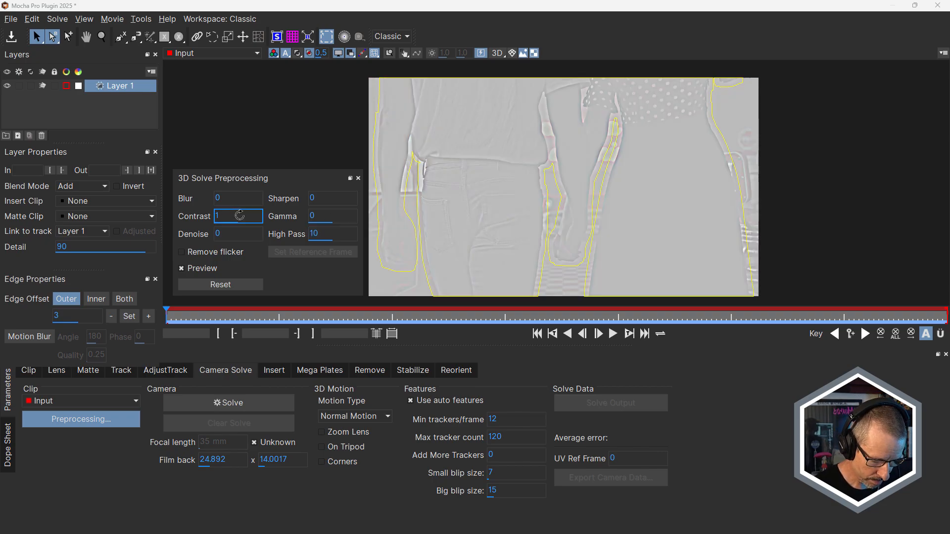
pyautogui.write('.2')
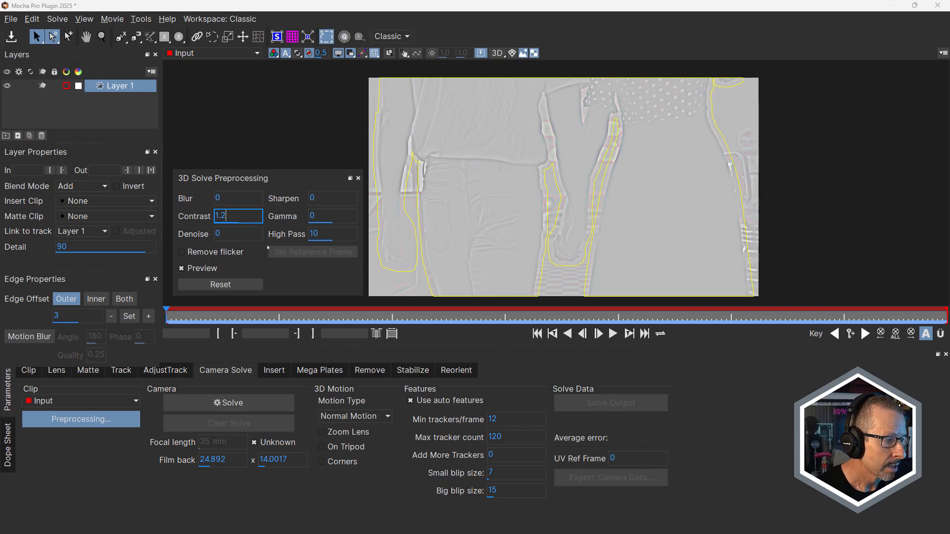
pyautogui.click(317, 199)
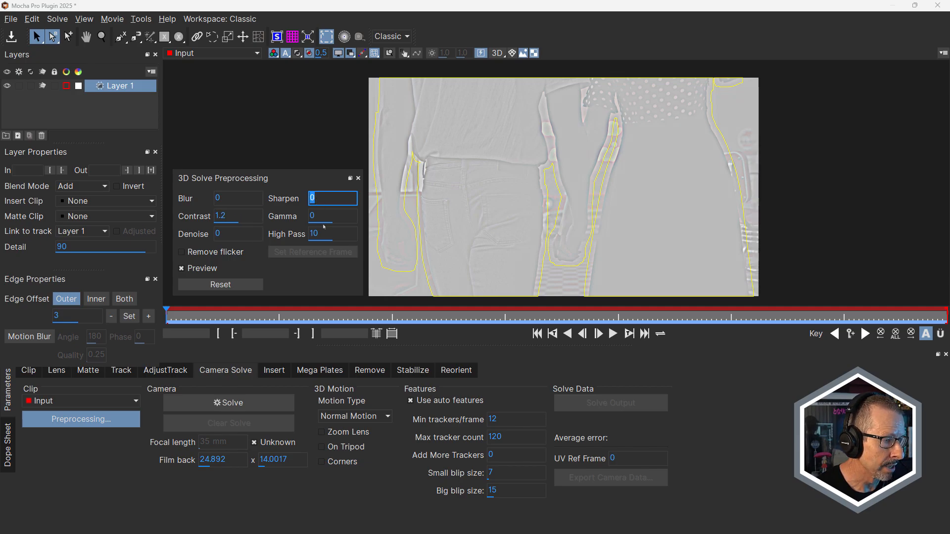
pyautogui.write('5')
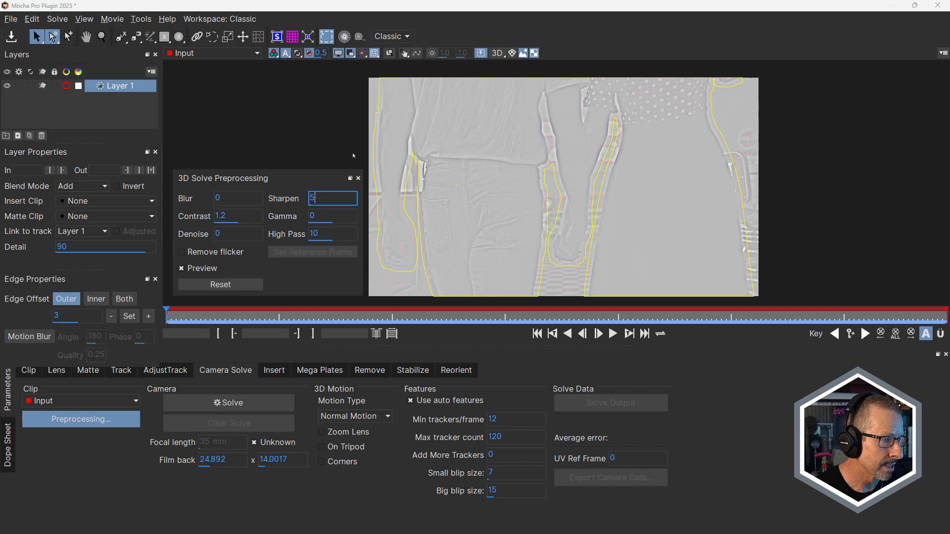
pyautogui.click(359, 178)
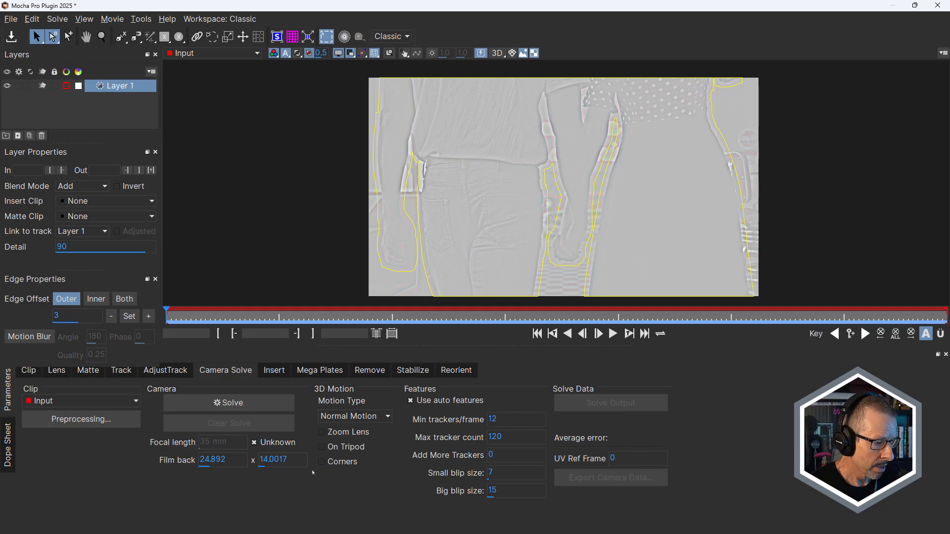
# Set the big blip size to 20 and solve the camera motion.
pyautogui.doubleClick(495, 490)
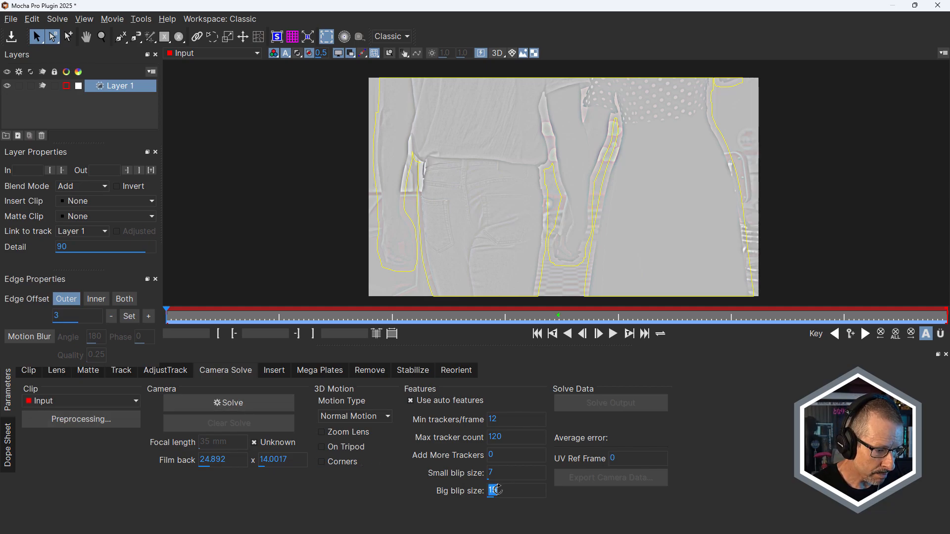
pyautogui.write('20')
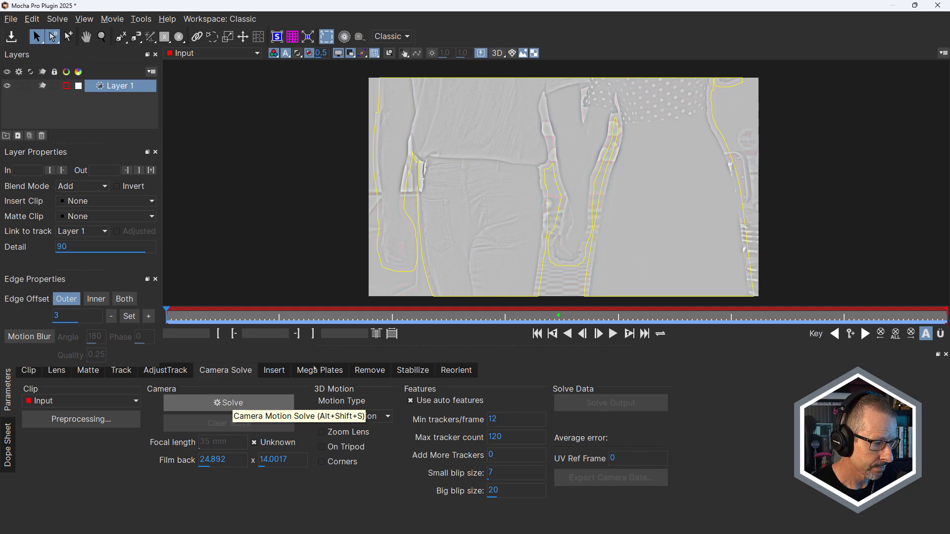
pyautogui.click(232, 404)
# Make the feature point on the checkered floor beside the man's legs the origin of the 3D scene.
pyautogui.moveTo(324, 319)
pyautogui.mouseDown()
pyautogui.moveTo(494, 319)
pyautogui.moveTo(203, 311)
pyautogui.moveTo(385, 308)
pyautogui.moveTo(236, 321)
pyautogui.moveTo(456, 315)
pyautogui.moveTo(277, 316)
pyautogui.moveTo(313, 317)
pyautogui.mouseUp()
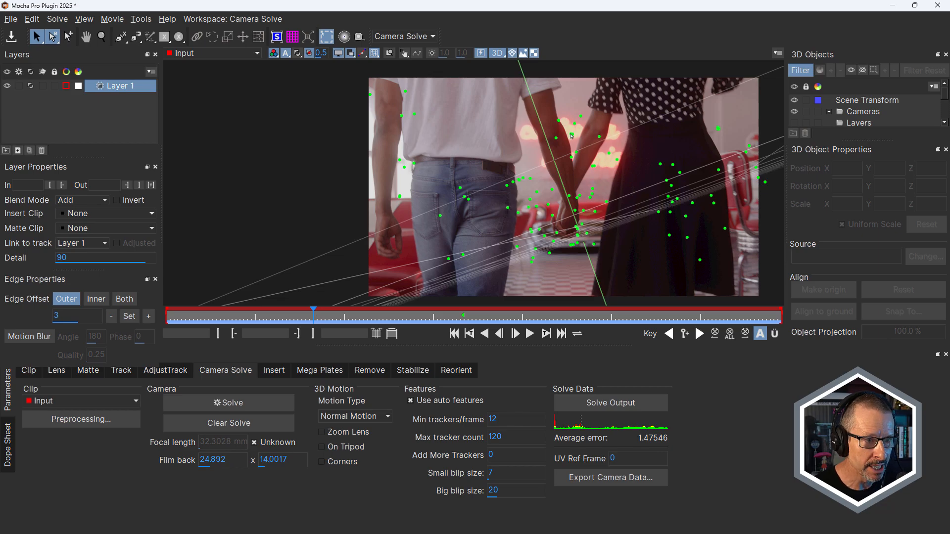
pyautogui.moveTo(313, 318); pyautogui.dragTo(347, 319)
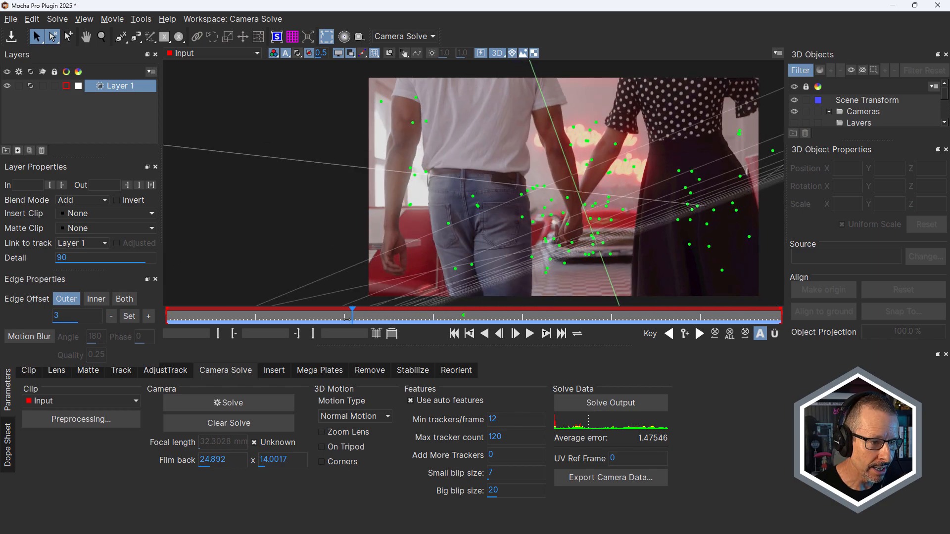
pyautogui.click(547, 274)
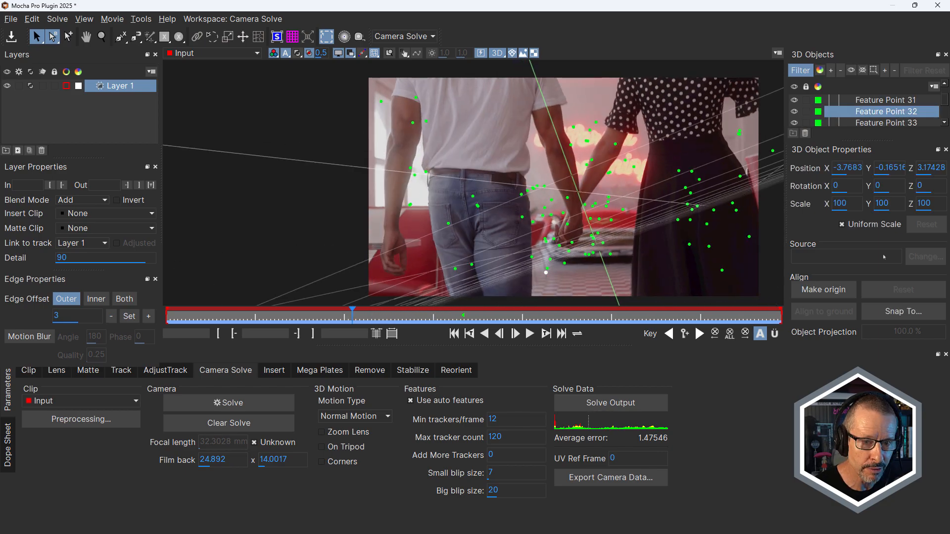
pyautogui.click(824, 290)
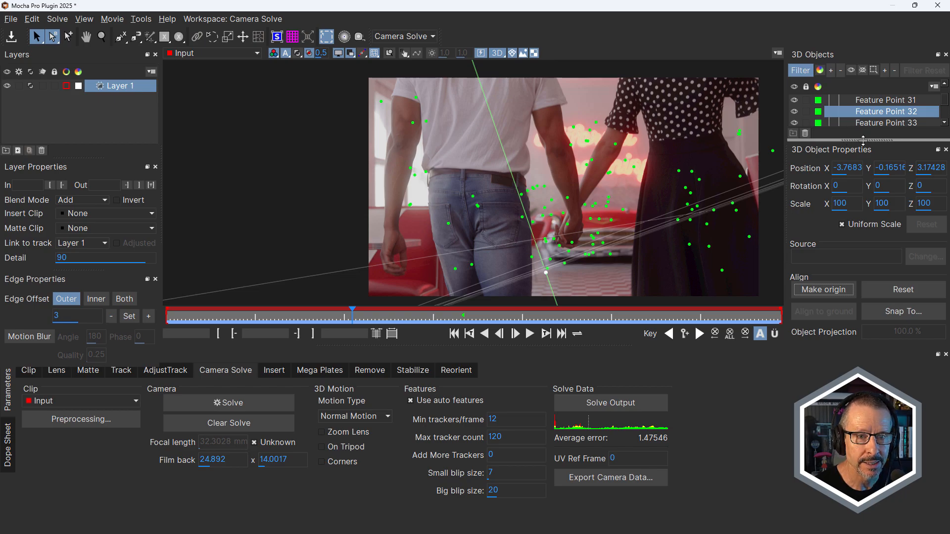
# Rotate the Scene Transform to about X -3.69, Y -14.36, Z 21.00 so the grid matches the diner floor, and check it across the shot.
pyautogui.scroll(3, 854, 110)
pyautogui.scroll(10, 858, 109)
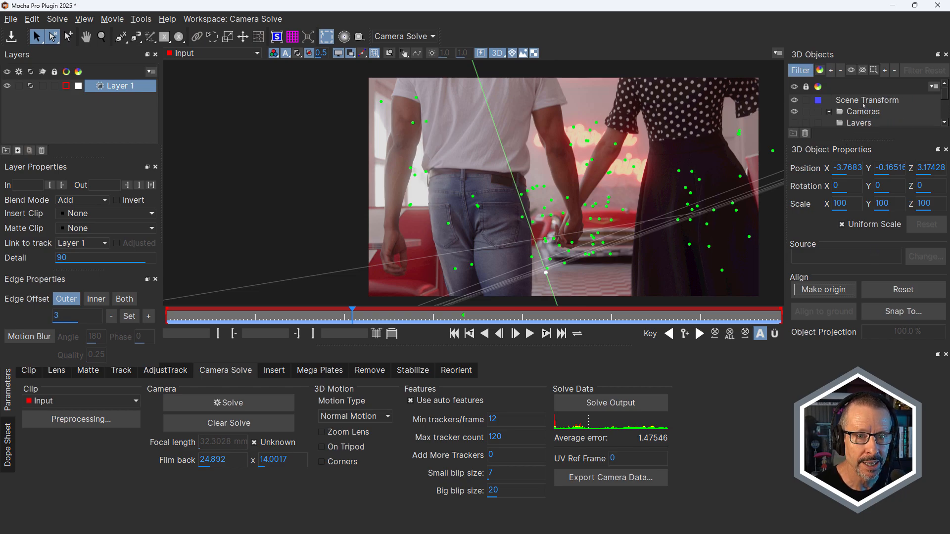
pyautogui.click(867, 101)
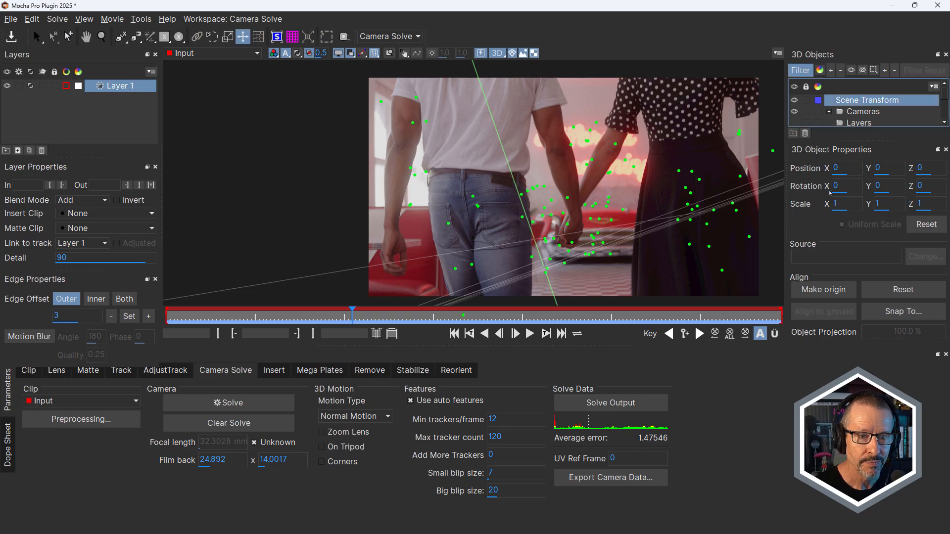
pyautogui.click(841, 187)
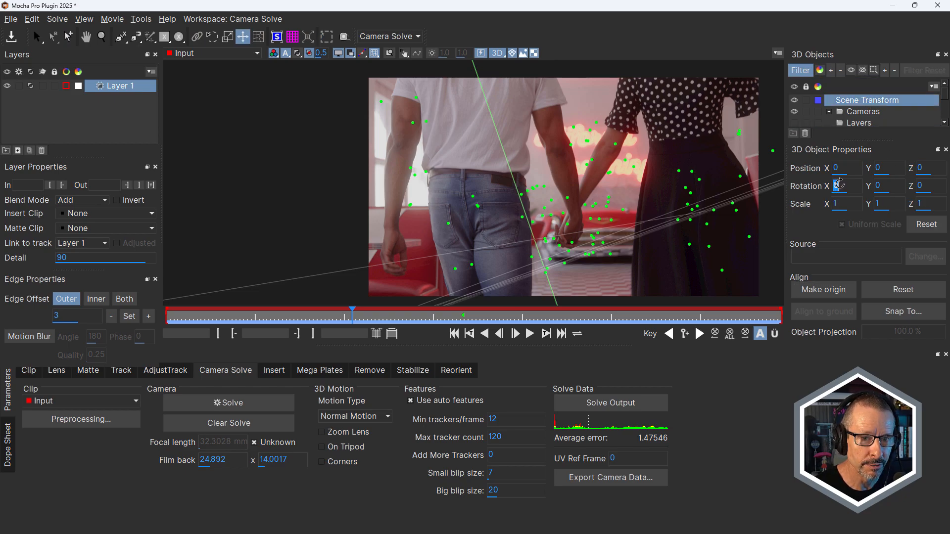
pyautogui.moveTo(873, 185); pyautogui.dragTo(851, 89)
pyautogui.hotkey('ctrl', 'z')
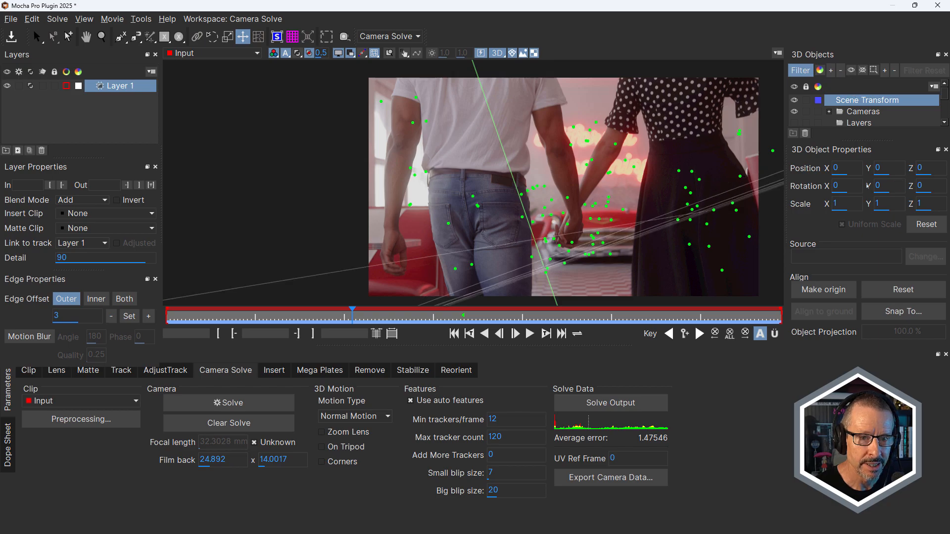
pyautogui.moveTo(837, 184); pyautogui.dragTo(932, 201)
pyautogui.moveTo(880, 186); pyautogui.dragTo(833, 65)
pyautogui.moveTo(352, 314); pyautogui.dragTo(290, 314)
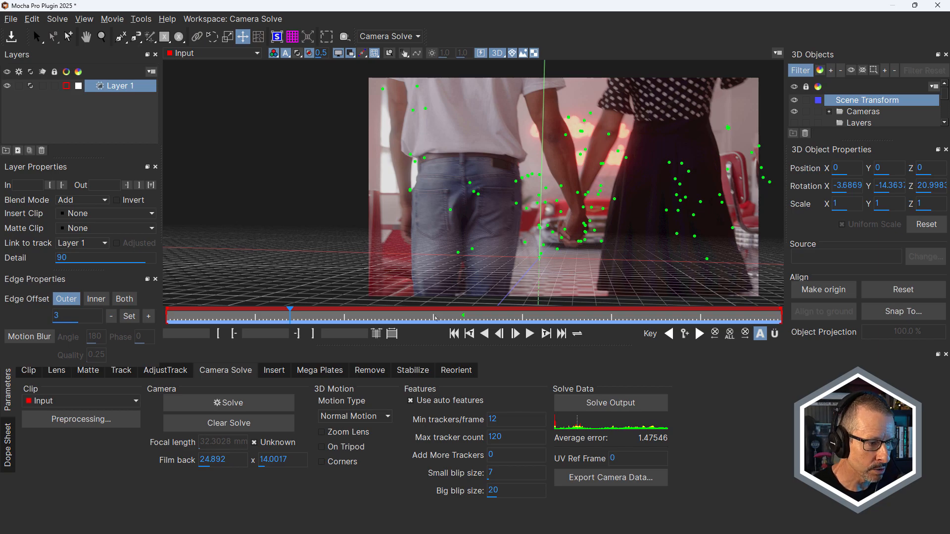
pyautogui.moveTo(343, 317); pyautogui.dragTo(568, 320)
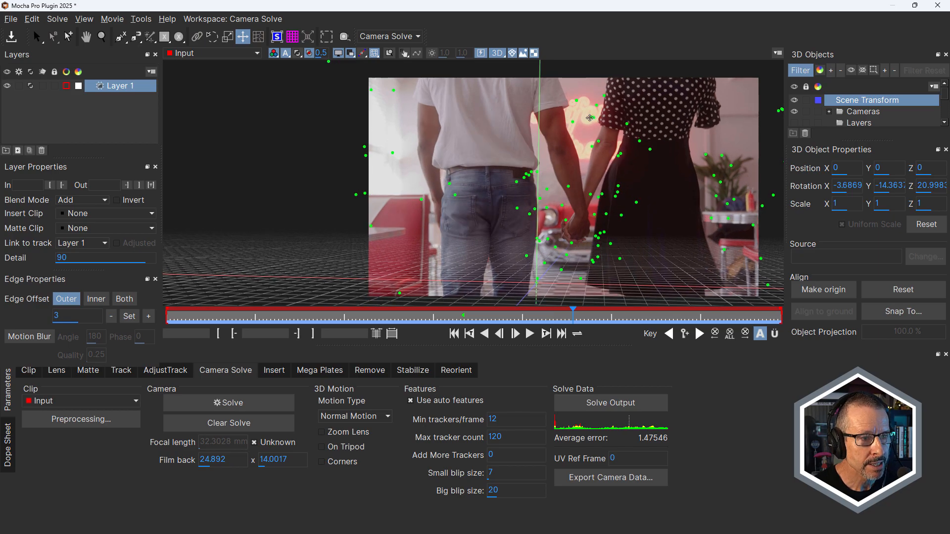
# Delete all auto feature points except the one on the neon sign, and check that remaining point through the shot.
pyautogui.click(591, 118)
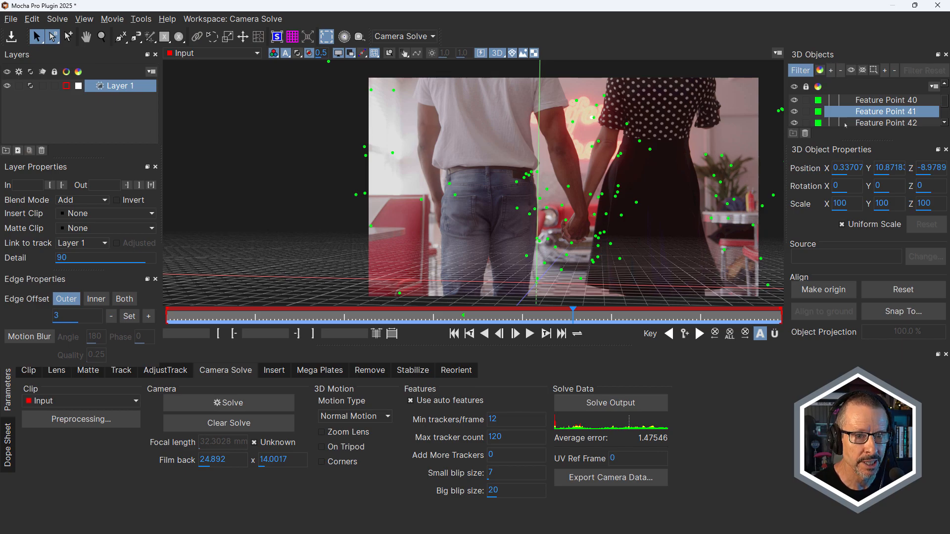
pyautogui.rightClick(860, 113)
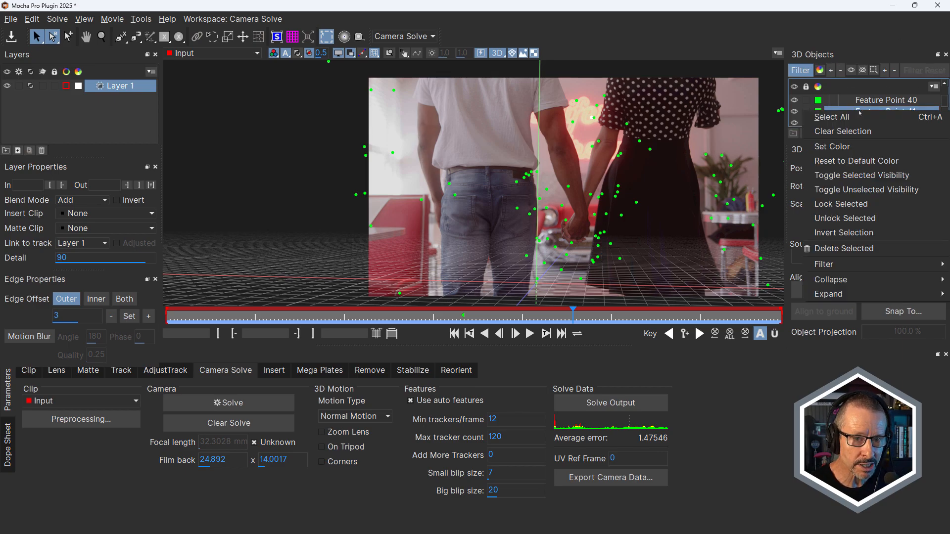
pyautogui.click(855, 233)
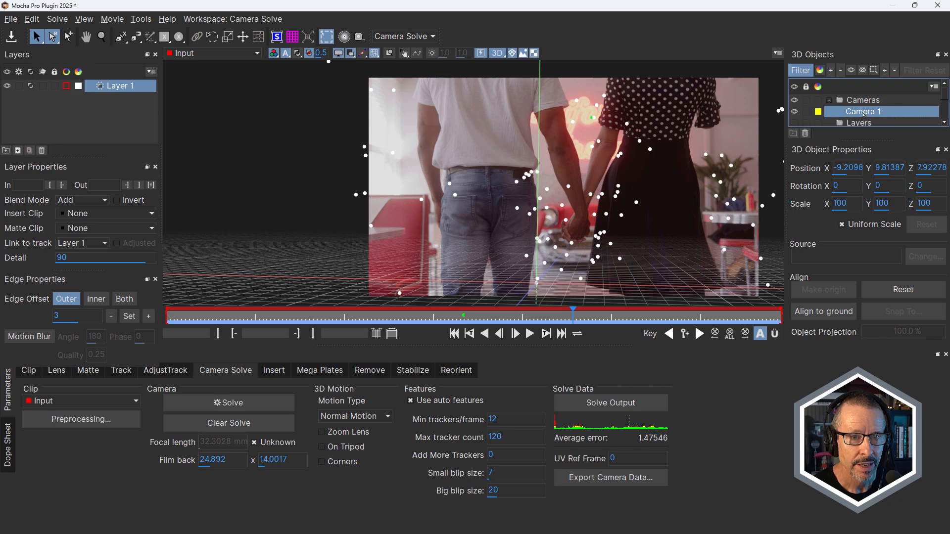
pyautogui.doubleClick(861, 113)
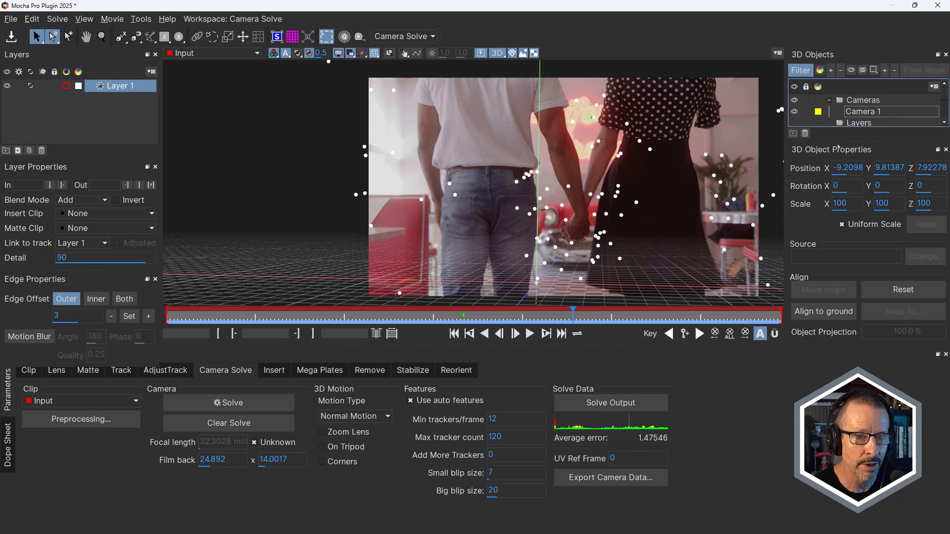
pyautogui.scroll(-1, 858, 117)
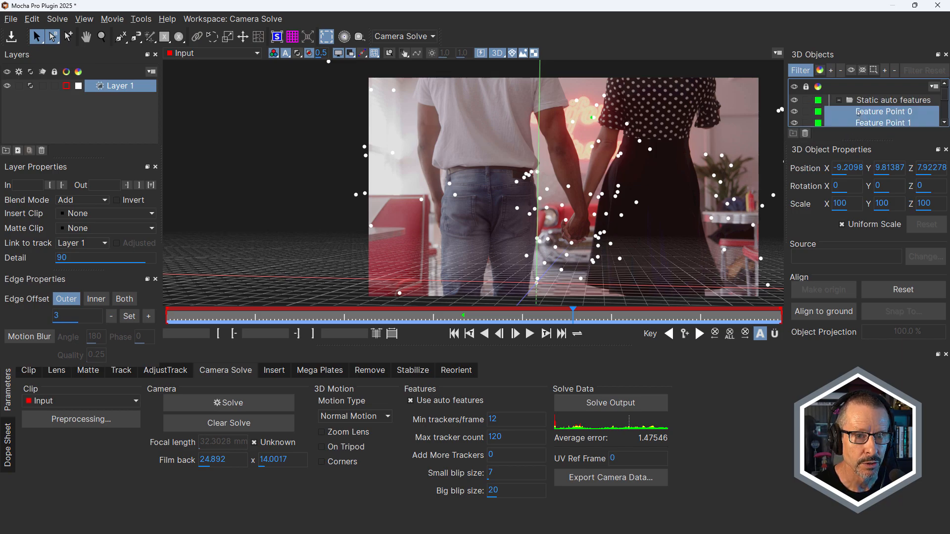
pyautogui.rightClick(858, 111)
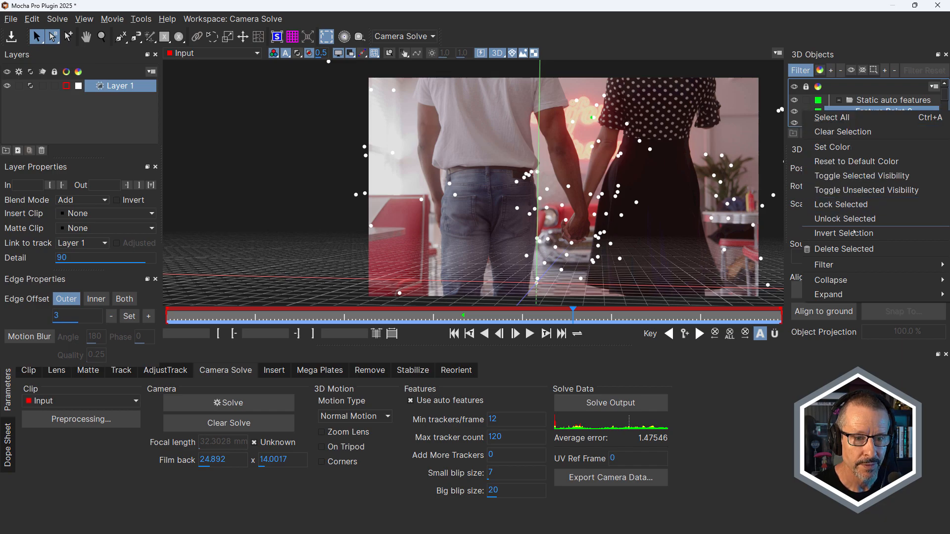
pyautogui.click(846, 249)
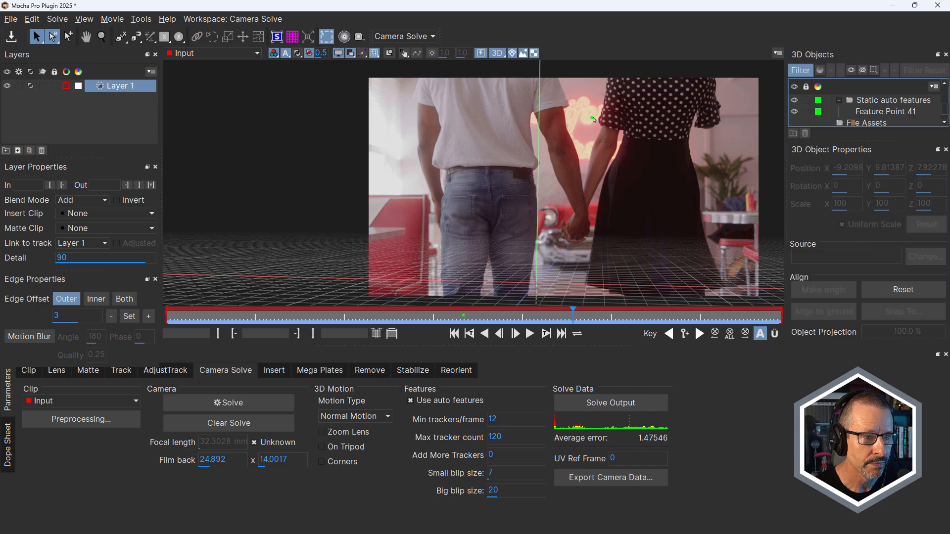
pyautogui.click(593, 119)
pyautogui.moveTo(368, 316); pyautogui.dragTo(154, 332)
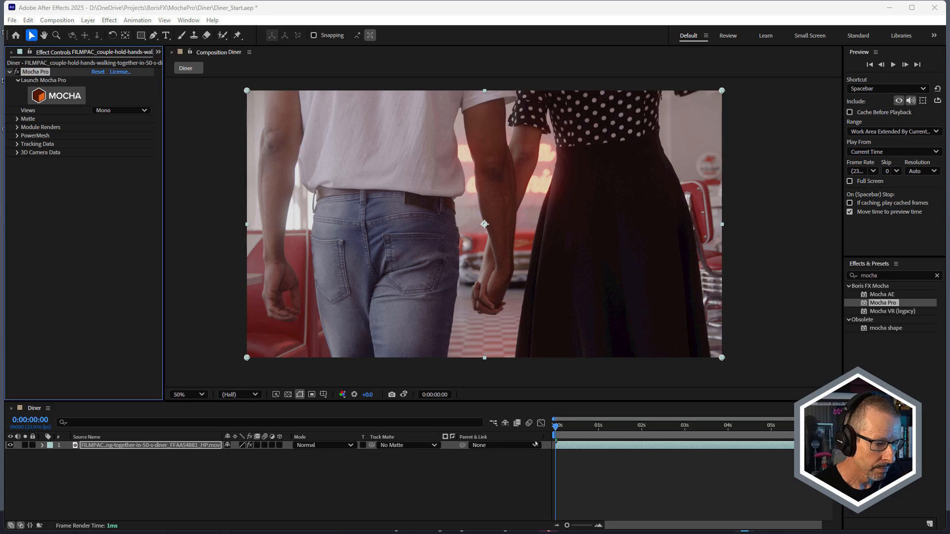
# Switch to After Effects and create the Mocha Pro 3D camera data on the diner footage layer with Nulls as the feature type.
pyautogui.click(110, 446)
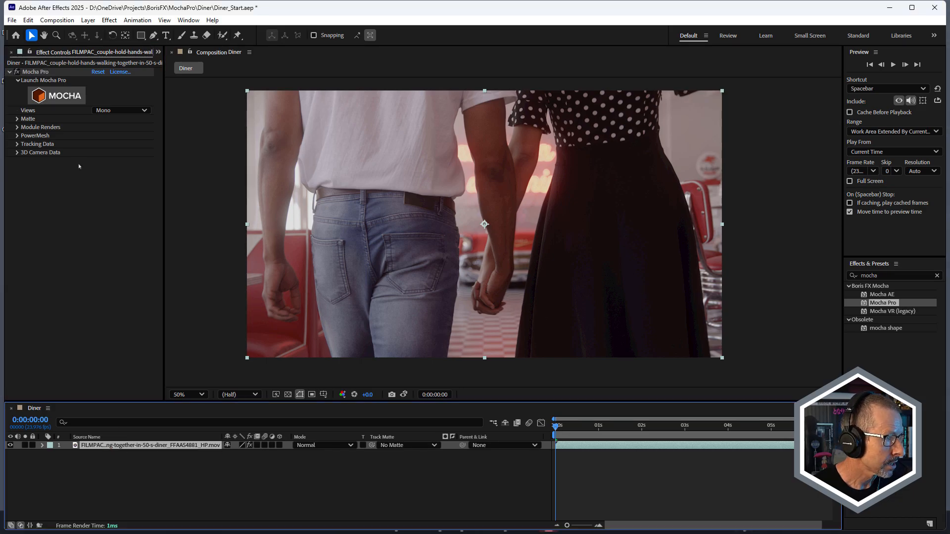
pyautogui.click(17, 152)
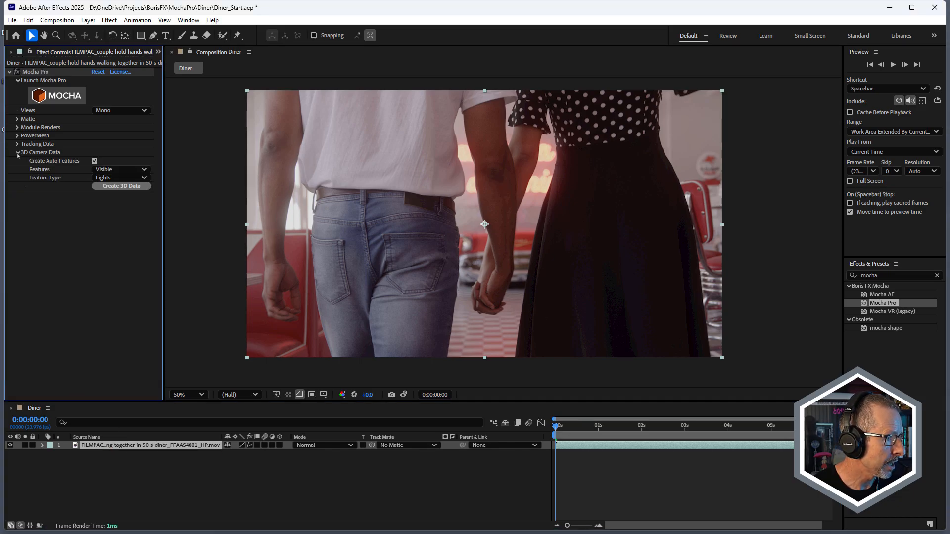
pyautogui.click(111, 178)
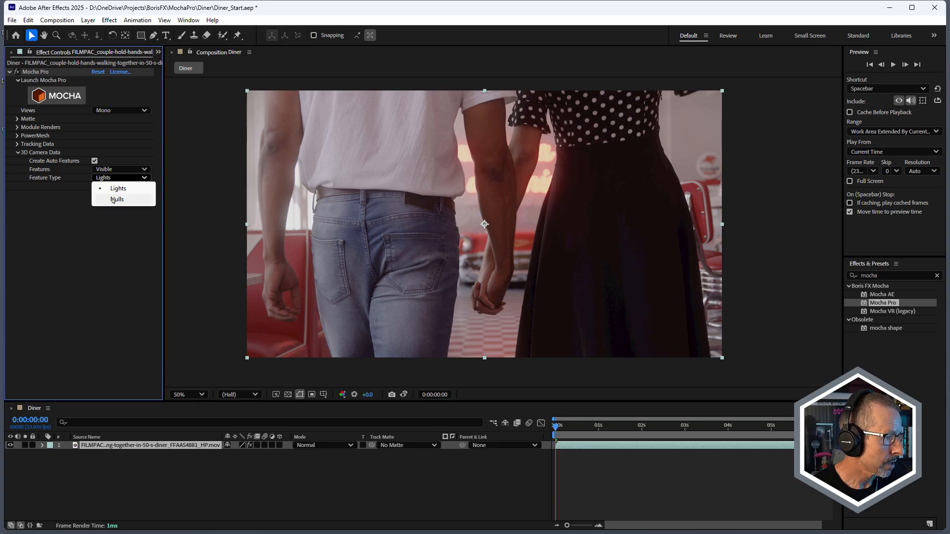
pyautogui.click(113, 199)
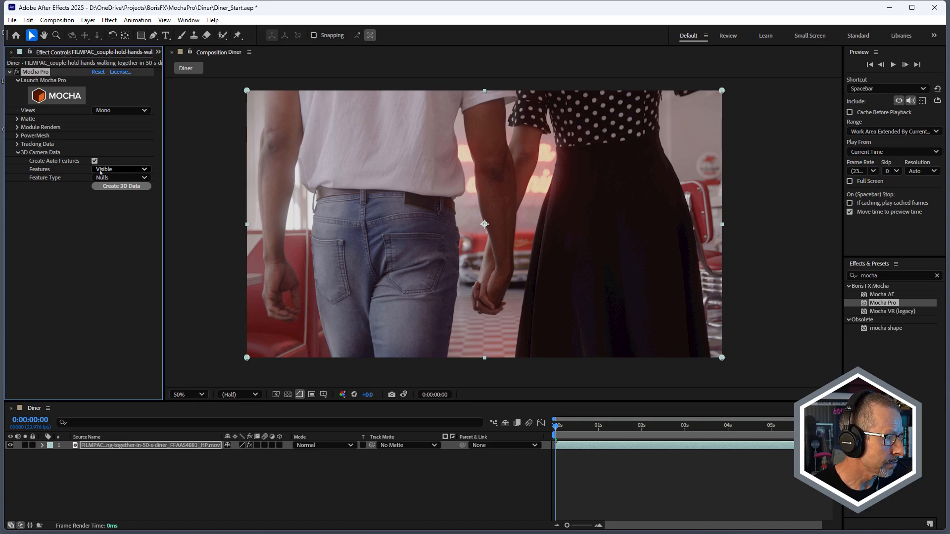
pyautogui.click(126, 187)
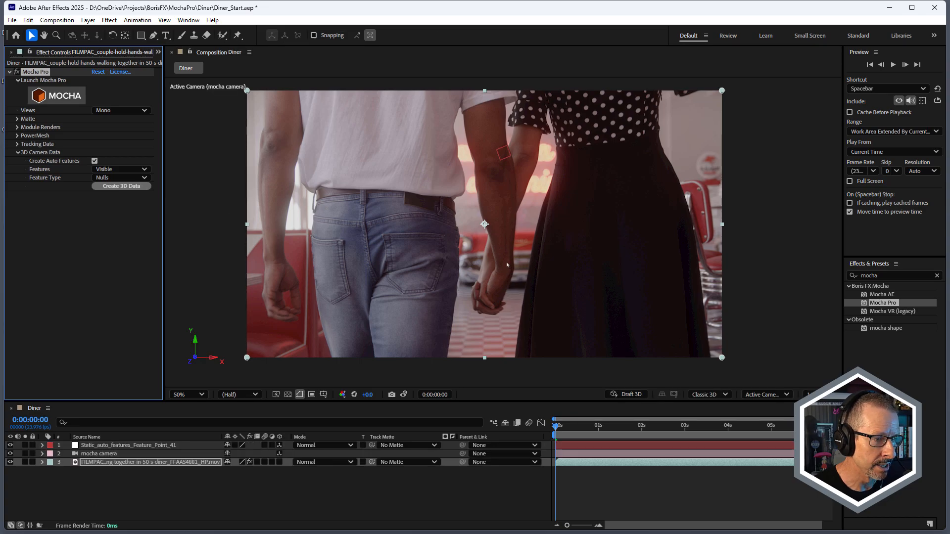
# Inspect the mocha camera layer and scrub the composition to check that the feature point null follows the neon sign.
pyautogui.click(507, 151)
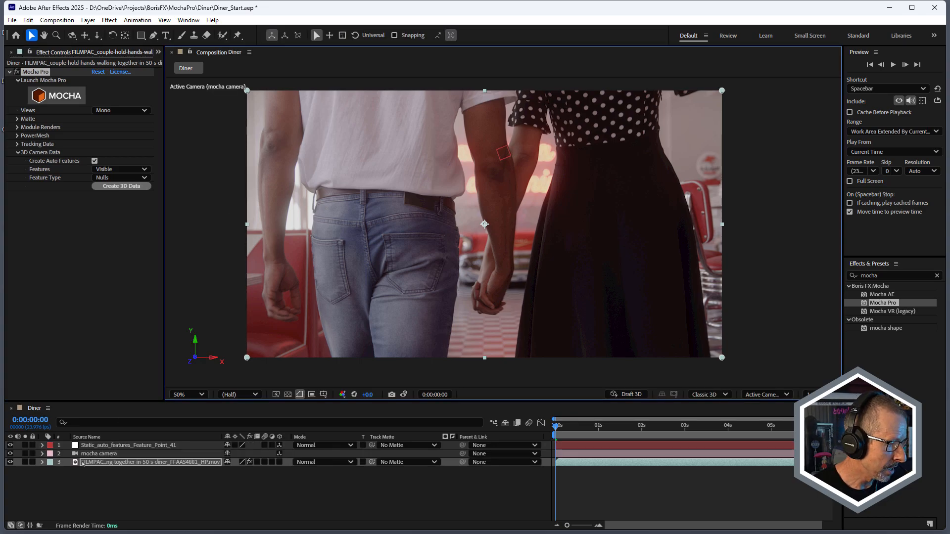
pyautogui.click(99, 454)
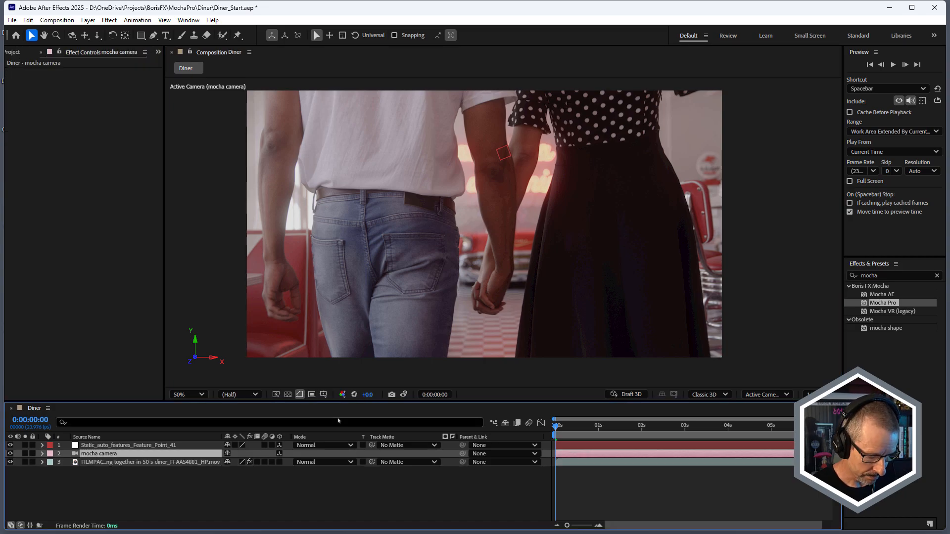
pyautogui.press('u')
pyautogui.press('u')
pyautogui.click(575, 427)
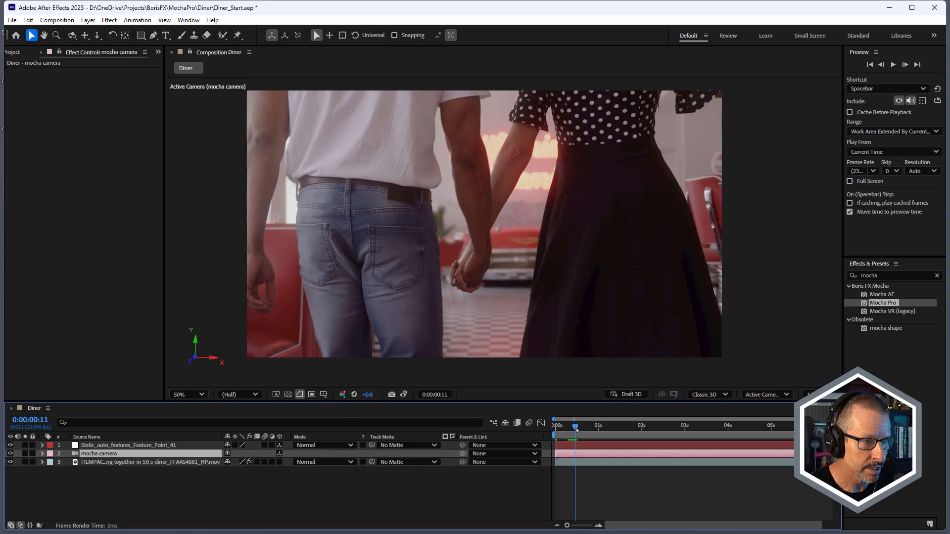
pyautogui.moveTo(576, 428); pyautogui.dragTo(542, 466)
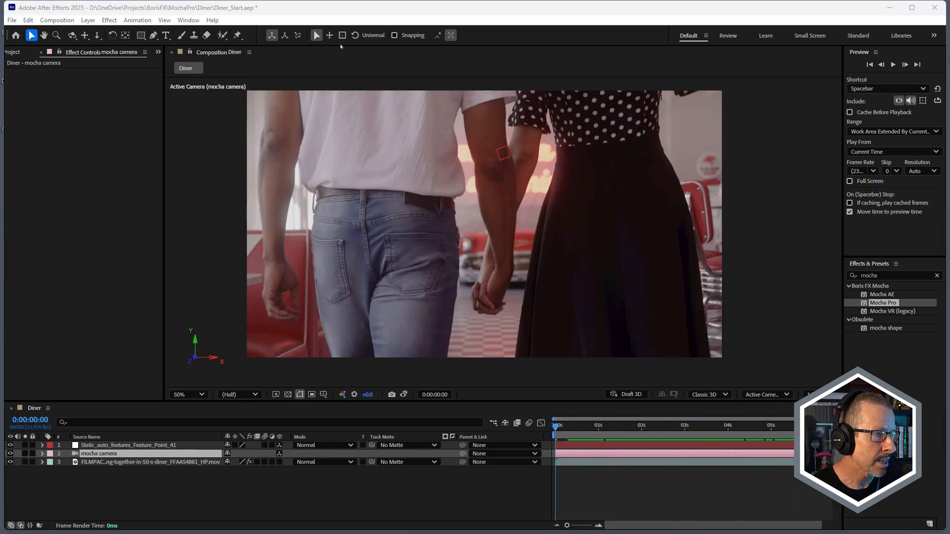
pyautogui.moveTo(555, 427); pyautogui.dragTo(643, 426)
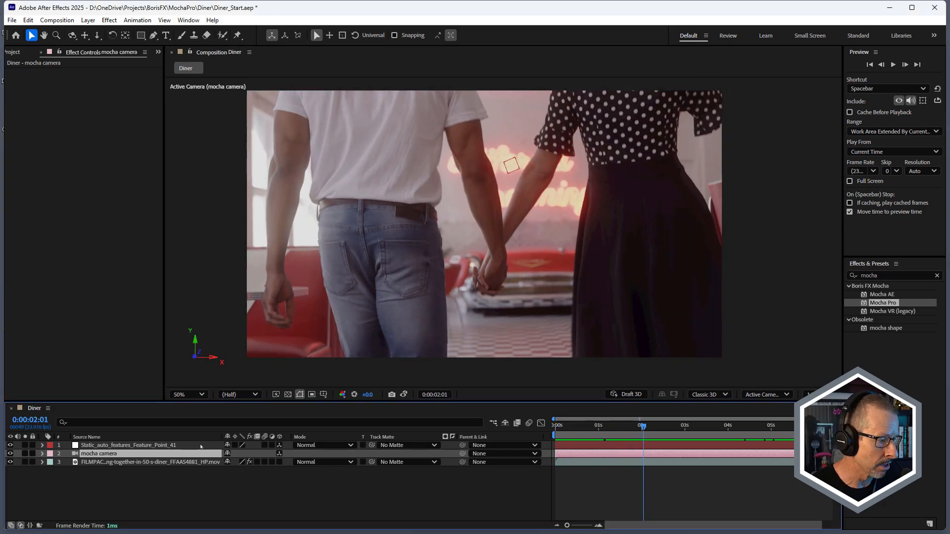
# Add a 1920 × 1080 px solid in the pale pink colour sampled from the diner wall, and hide its layer.
pyautogui.click(173, 483)
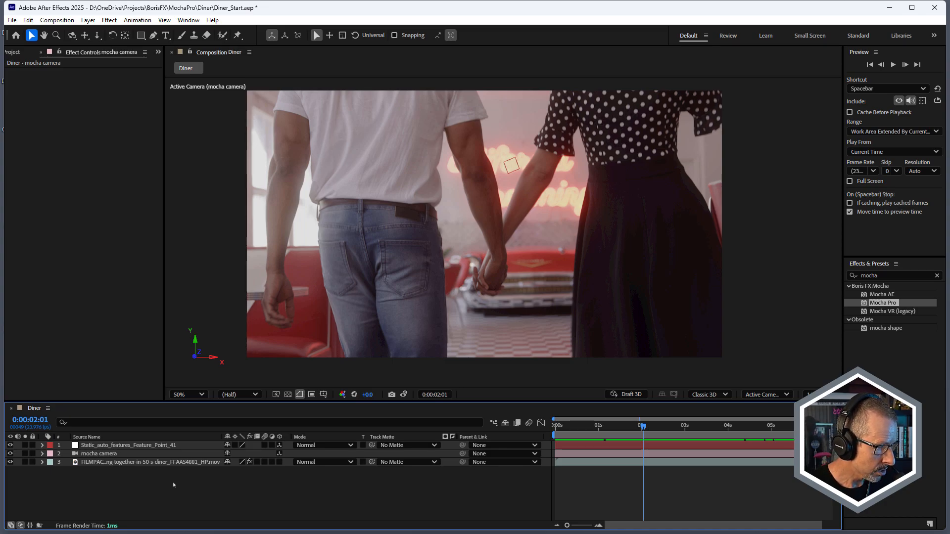
pyautogui.hotkey('ctrl', 'y')
pyautogui.moveTo(637, 363); pyautogui.dragTo(564, 203)
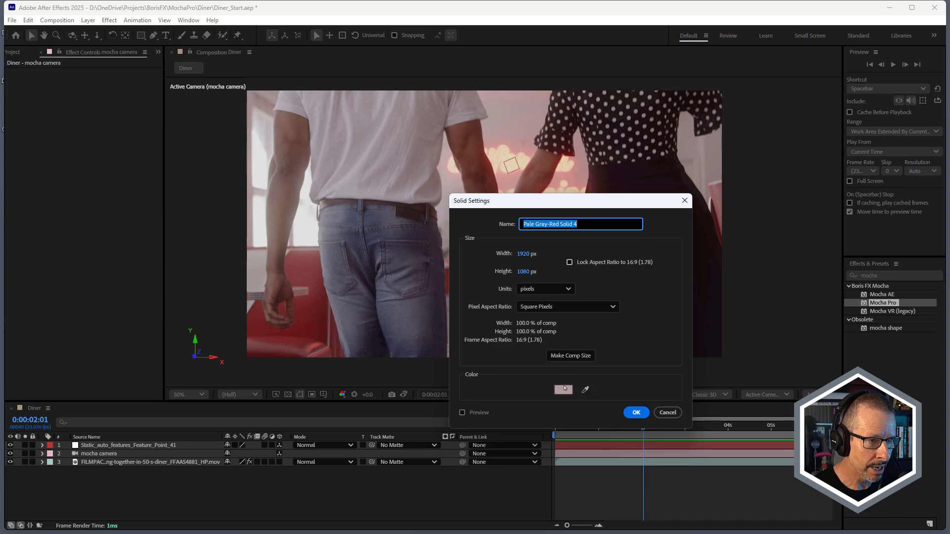
pyautogui.click(586, 390)
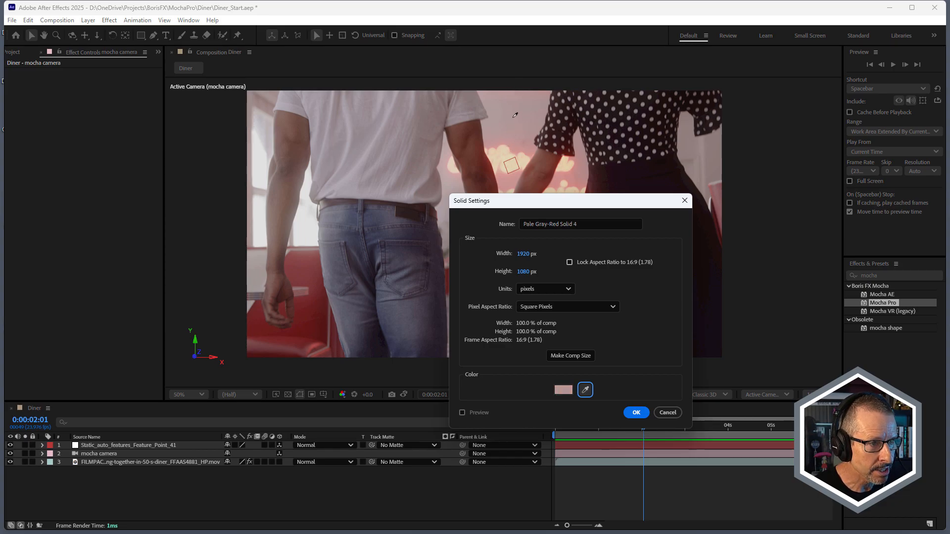
pyautogui.click(637, 413)
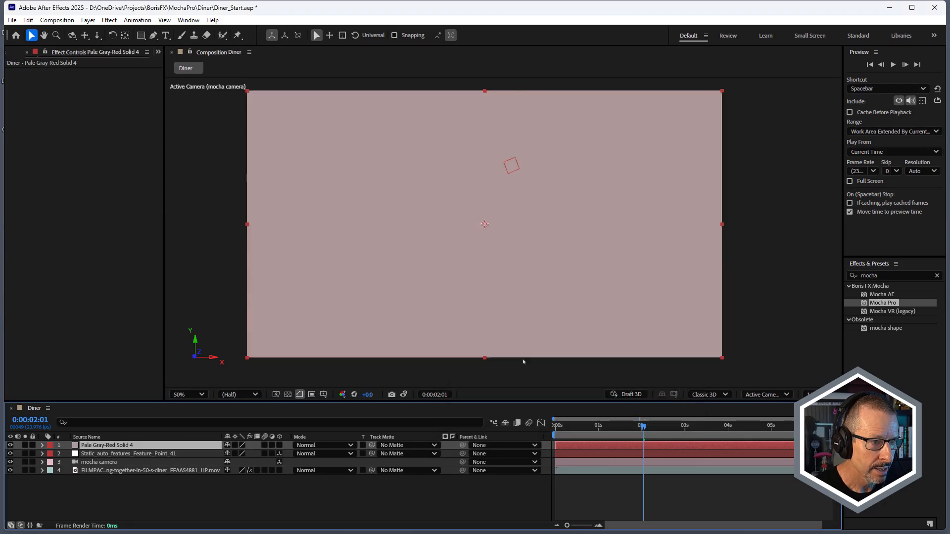
pyautogui.click(10, 445)
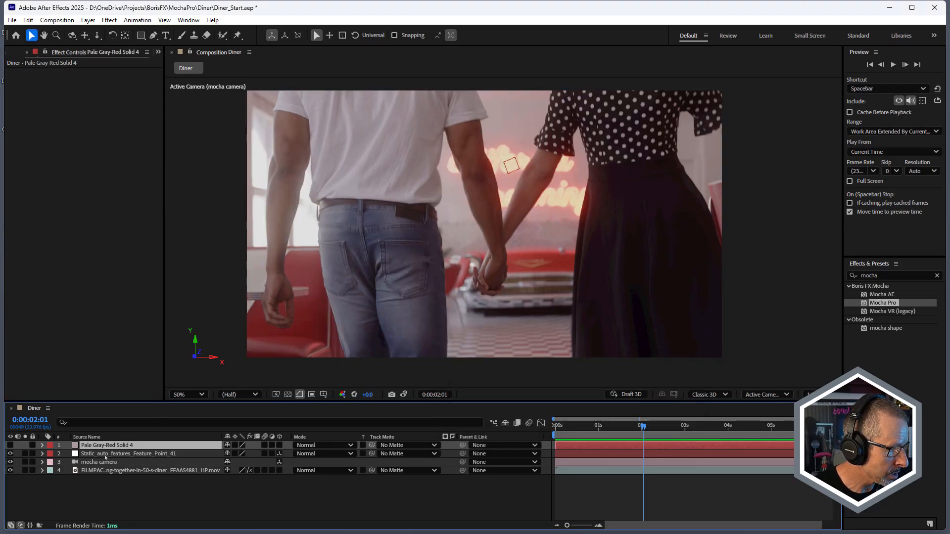
# Remove the rotation keyframes of the feature point null and set its X, Y and Z rotation to 0.
pyautogui.click(105, 454)
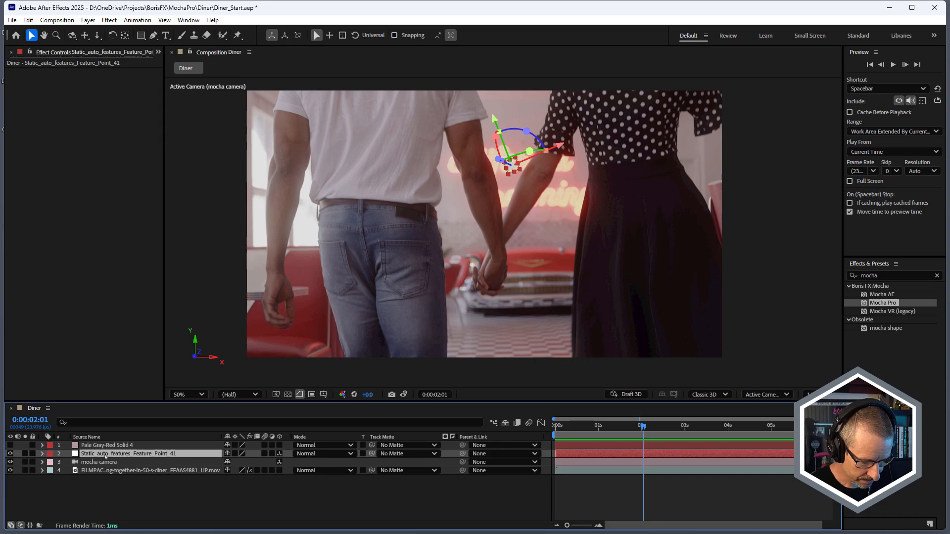
pyautogui.press('r')
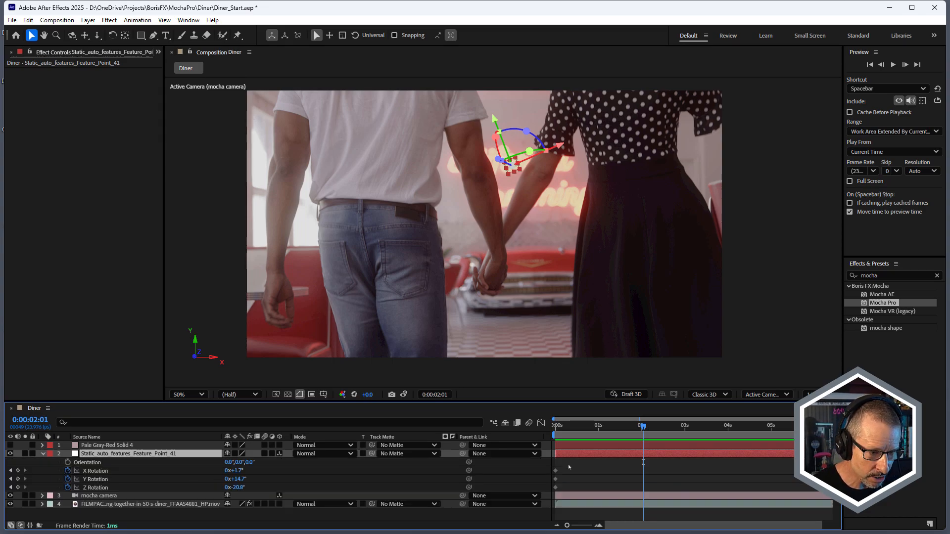
pyautogui.moveTo(569, 467); pyautogui.dragTo(550, 494)
pyautogui.click(68, 471)
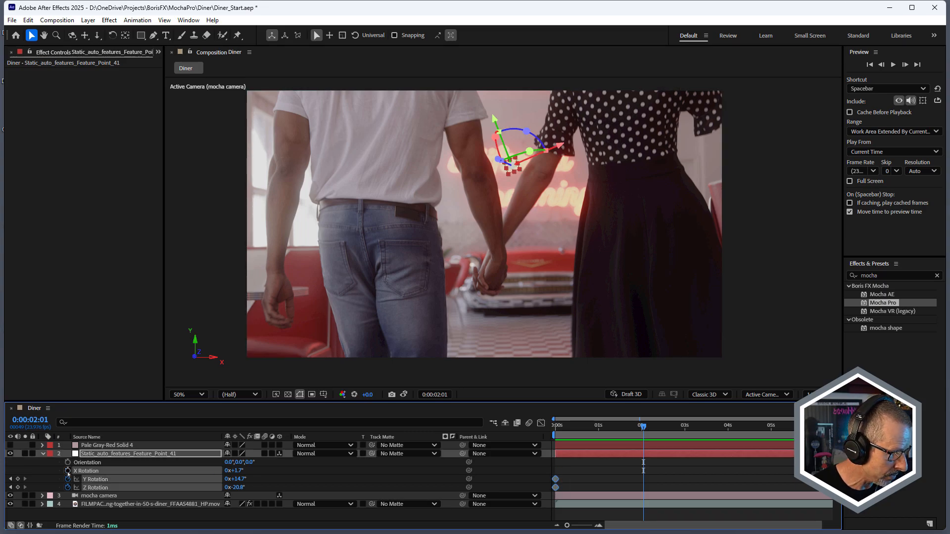
pyautogui.click(239, 472)
pyautogui.write('0')
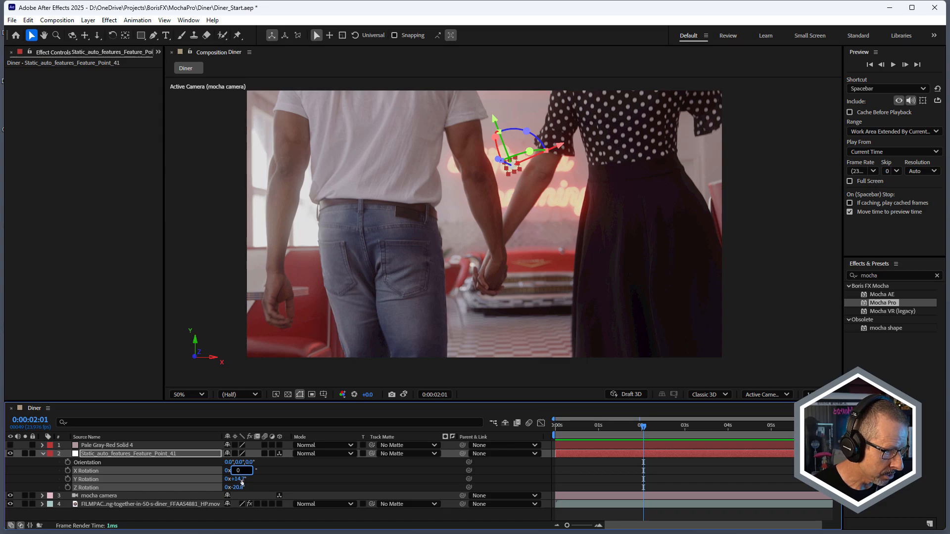
pyautogui.press('Tab')
pyautogui.write('0')
pyautogui.press('Tab')
pyautogui.write('0')
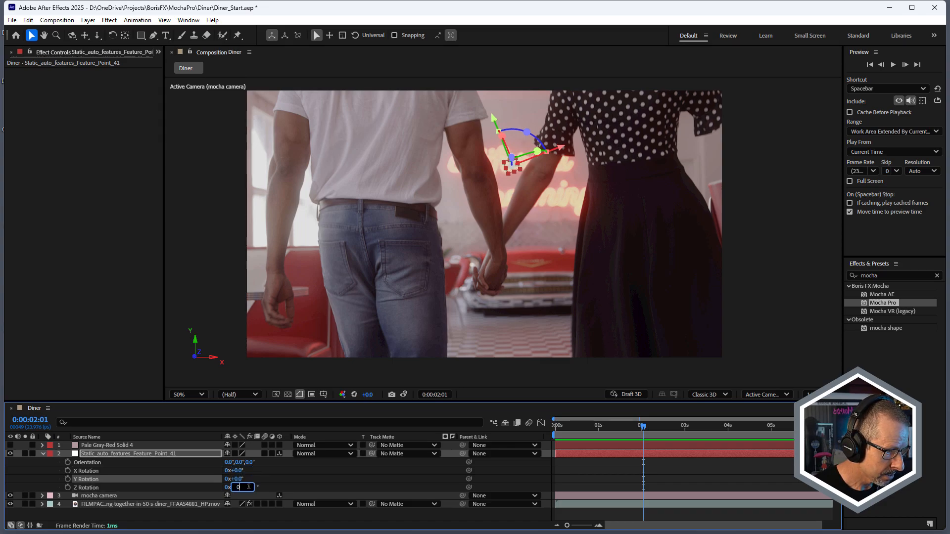
pyautogui.click(284, 479)
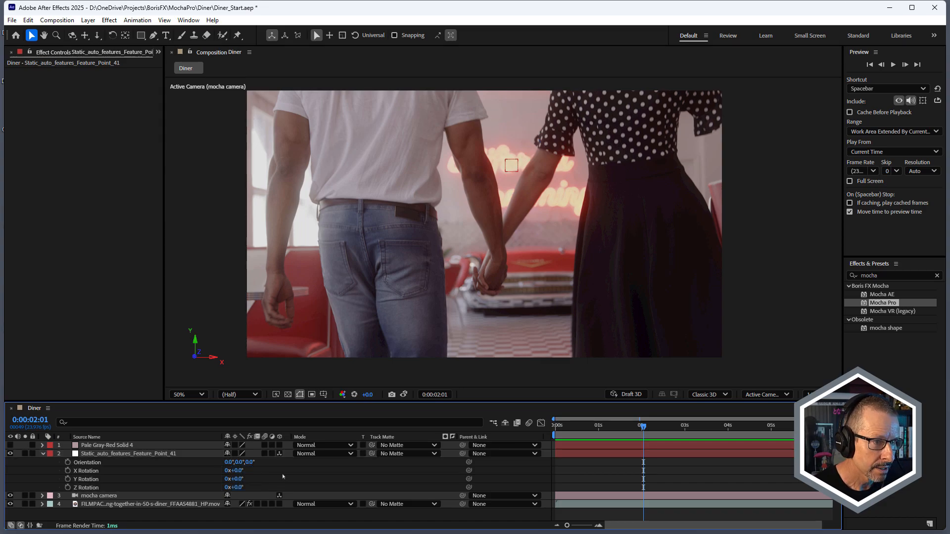
# Make the pale pink solid visible again at the start of the composition and turn it into a 3D layer.
pyautogui.click(44, 454)
pyautogui.moveTo(573, 427); pyautogui.dragTo(151, 442)
pyautogui.click(105, 446)
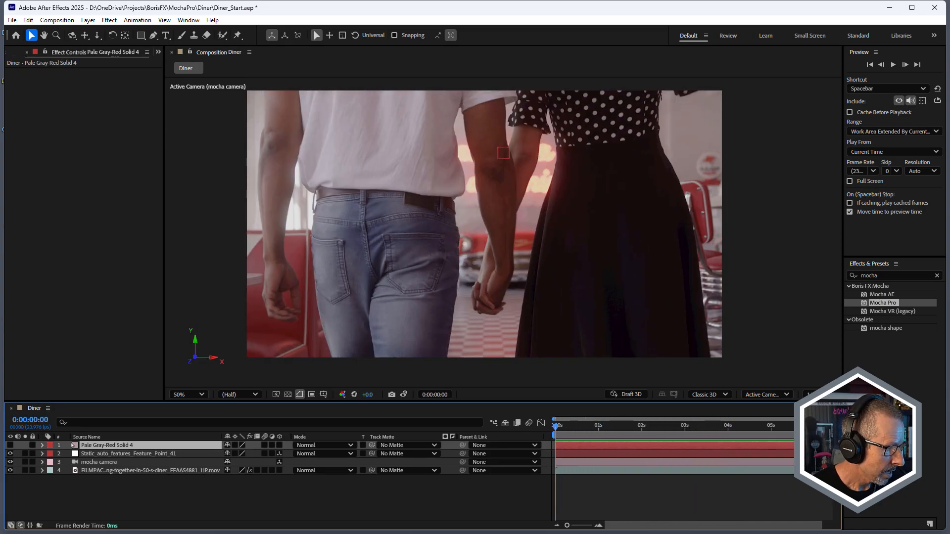
pyautogui.click(10, 445)
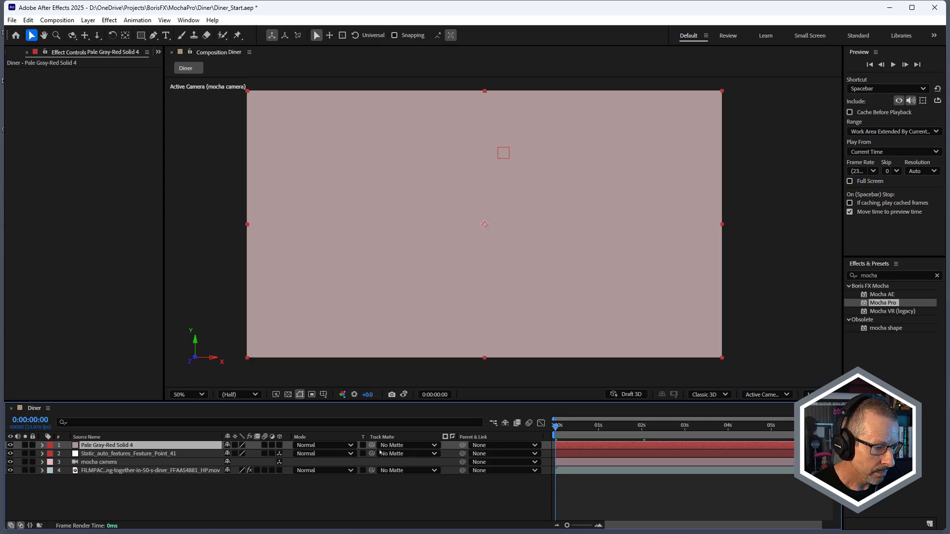
pyautogui.click(280, 446)
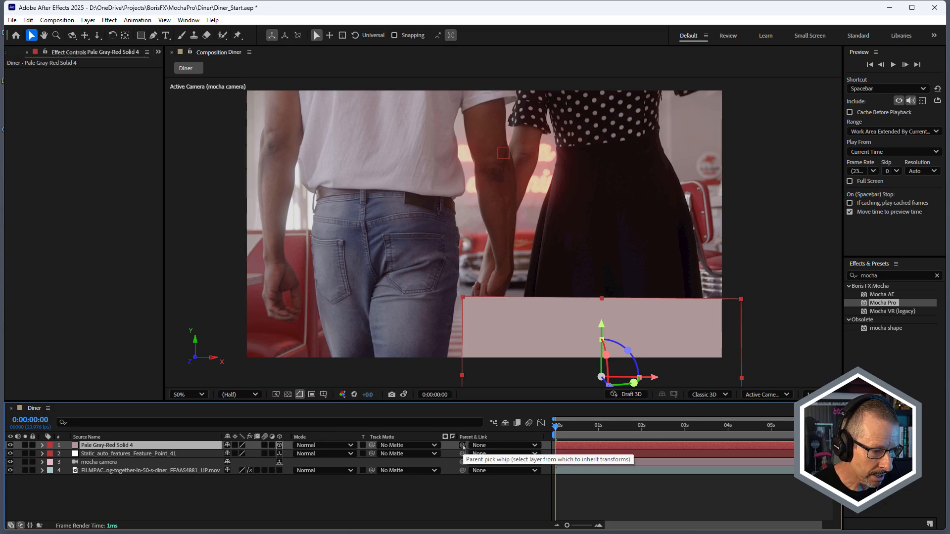
# Parent the solid to the feature point null, snapped to the null's position, and scale the solid up slightly.
pyautogui.moveTo(462, 445); pyautogui.dragTo(124, 456)
pyautogui.moveTo(569, 426); pyautogui.dragTo(548, 456)
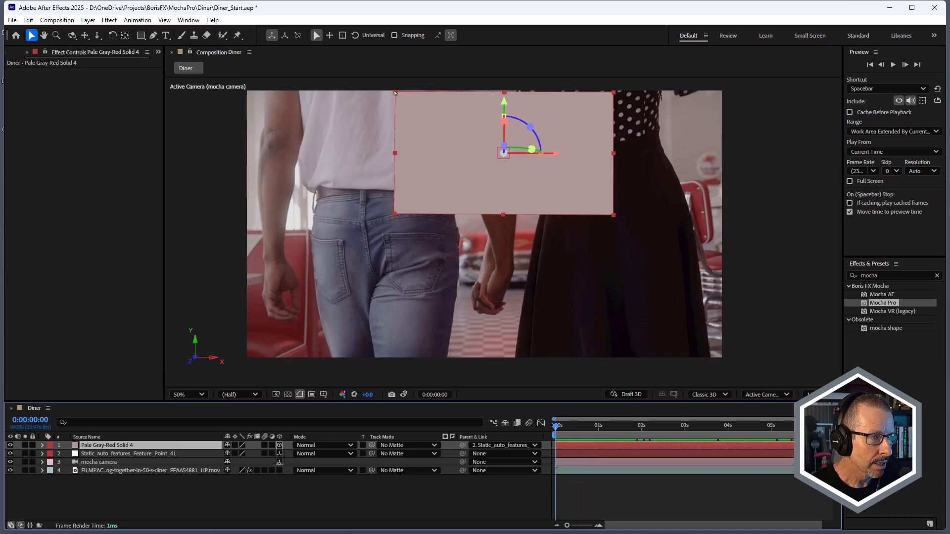
pyautogui.moveTo(395, 92); pyautogui.dragTo(388, 89)
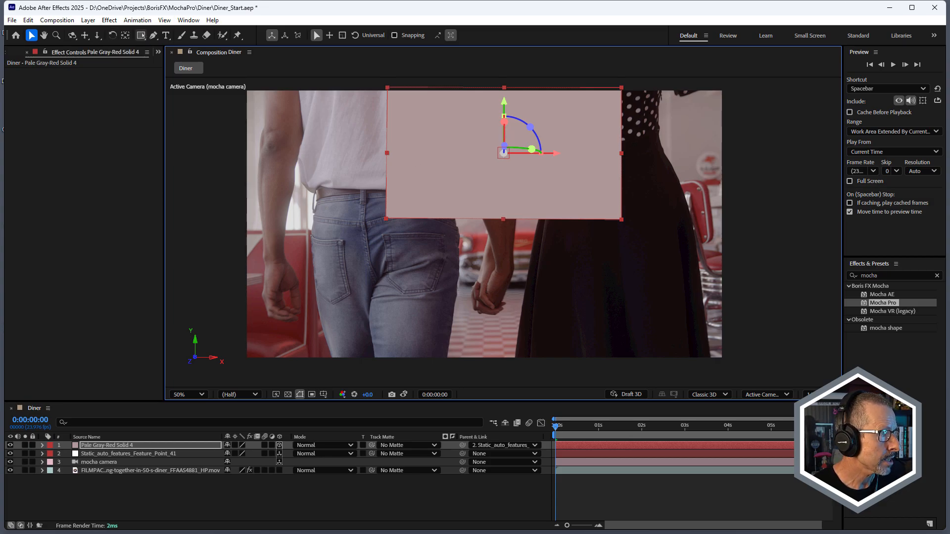
pyautogui.click(913, 8)
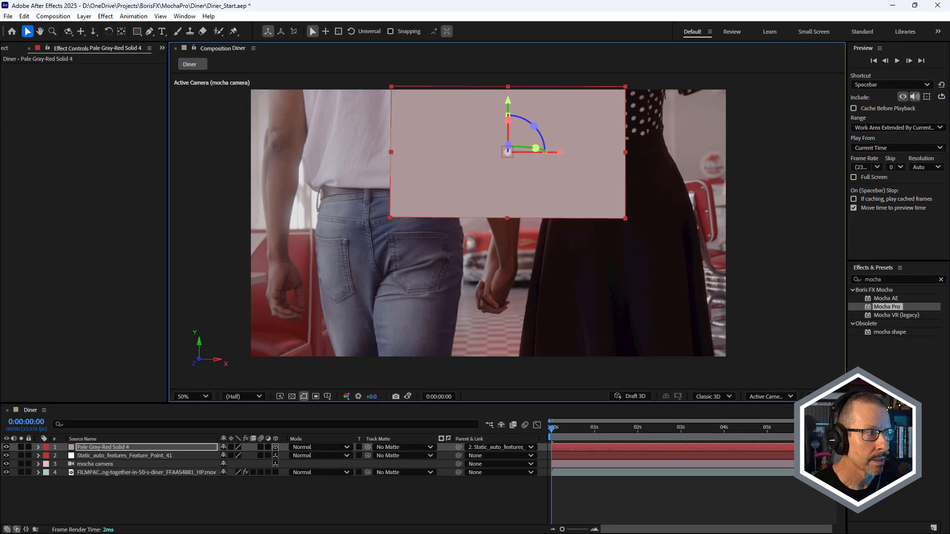
# Mask the solid with a rectangle just inside its edges and set the mask feather to 83 pixels.
pyautogui.click(137, 31)
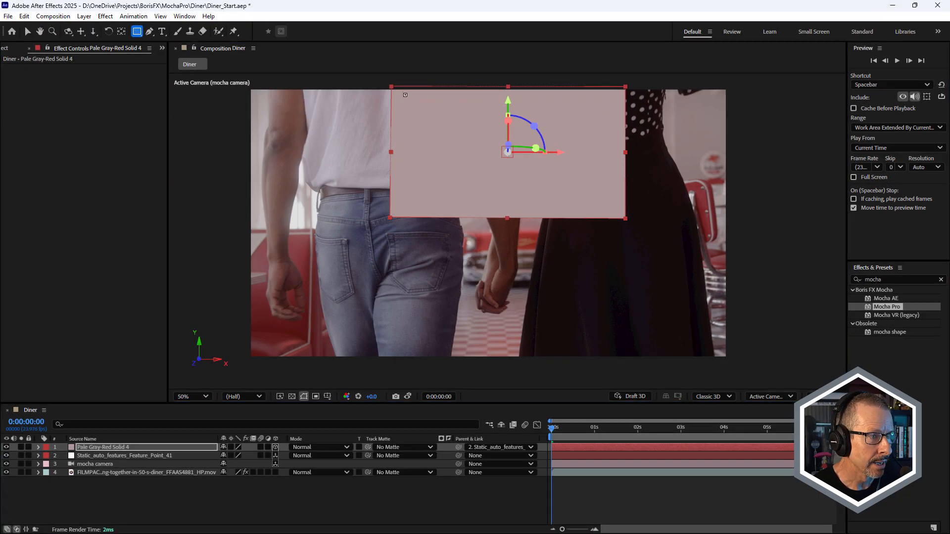
pyautogui.moveTo(404, 98); pyautogui.dragTo(612, 206)
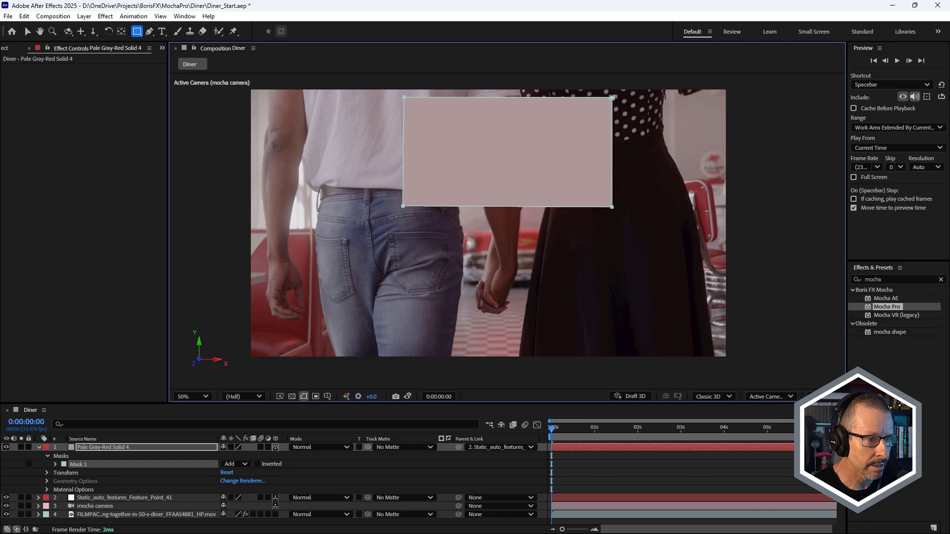
pyautogui.press('f')
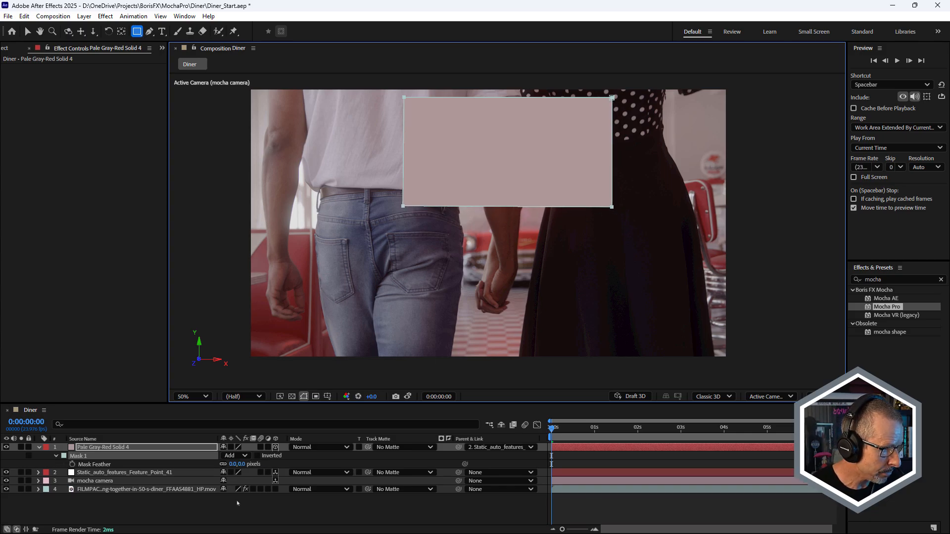
pyautogui.moveTo(244, 466); pyautogui.dragTo(286, 465)
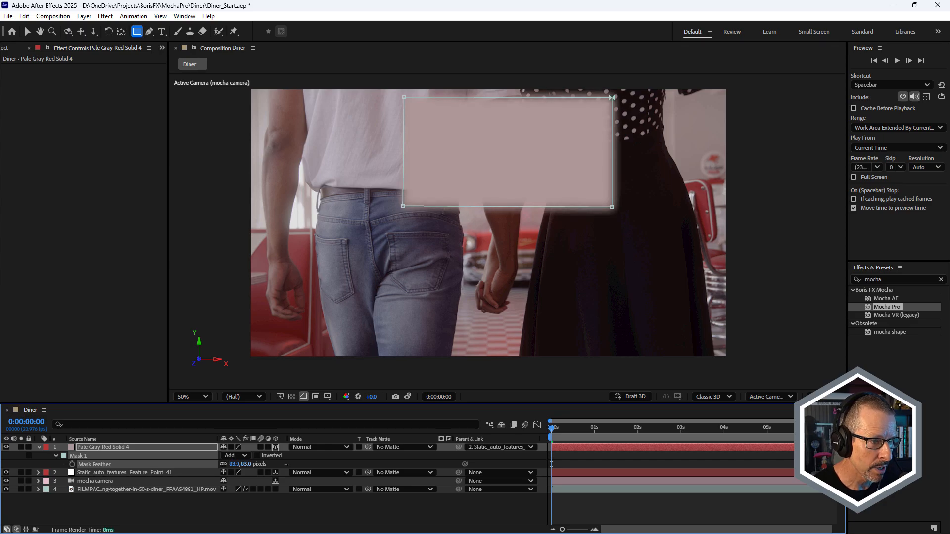
pyautogui.moveTo(552, 428)
pyautogui.mouseDown()
pyautogui.moveTo(735, 421)
pyautogui.moveTo(603, 428)
pyautogui.moveTo(542, 443)
pyautogui.mouseUp()
pyautogui.click(38, 447)
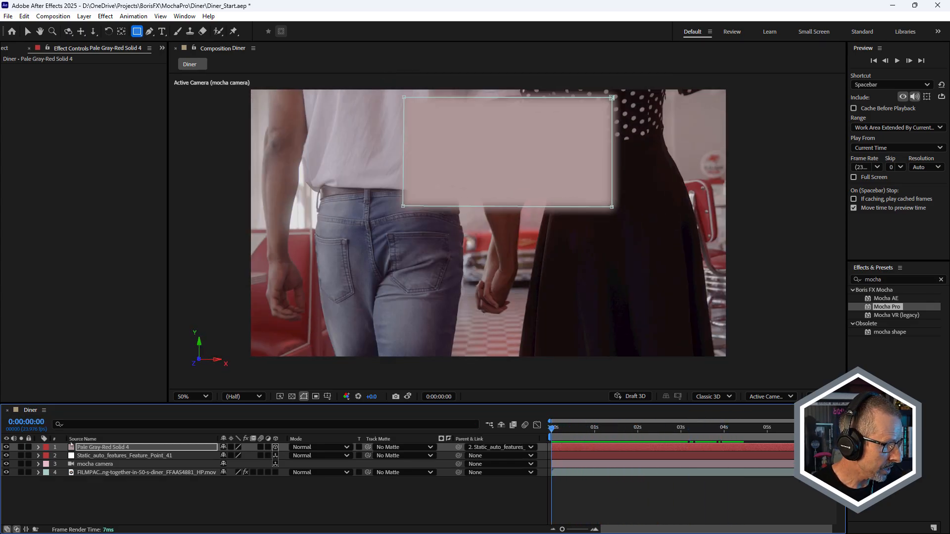
# Search the effects for "ultrazap" and apply S_UltraZap to the pale pink solid.
pyautogui.click(90, 448)
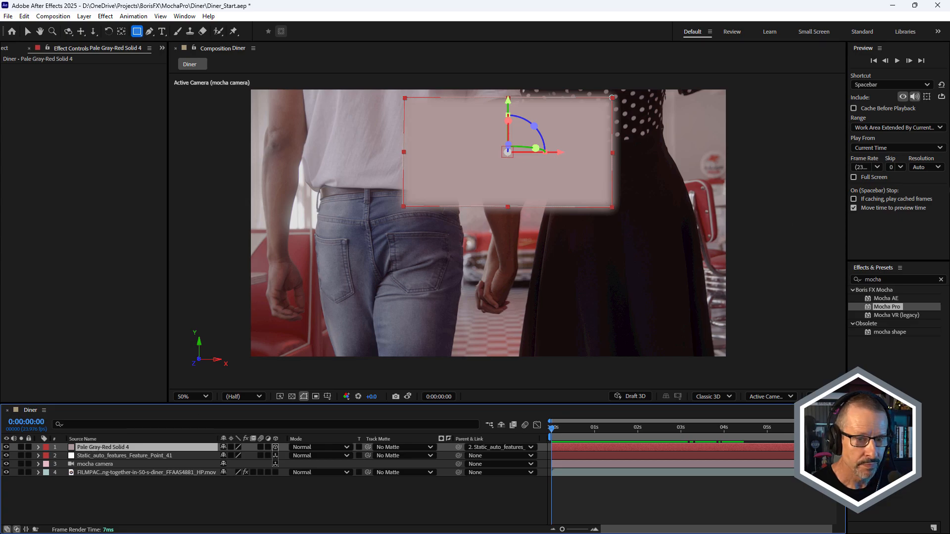
pyautogui.click(889, 278)
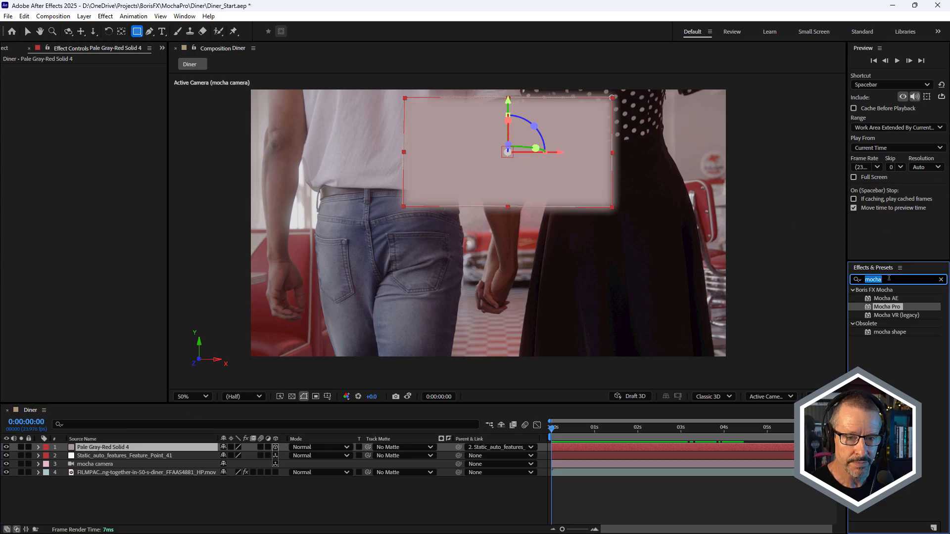
pyautogui.write('ult')
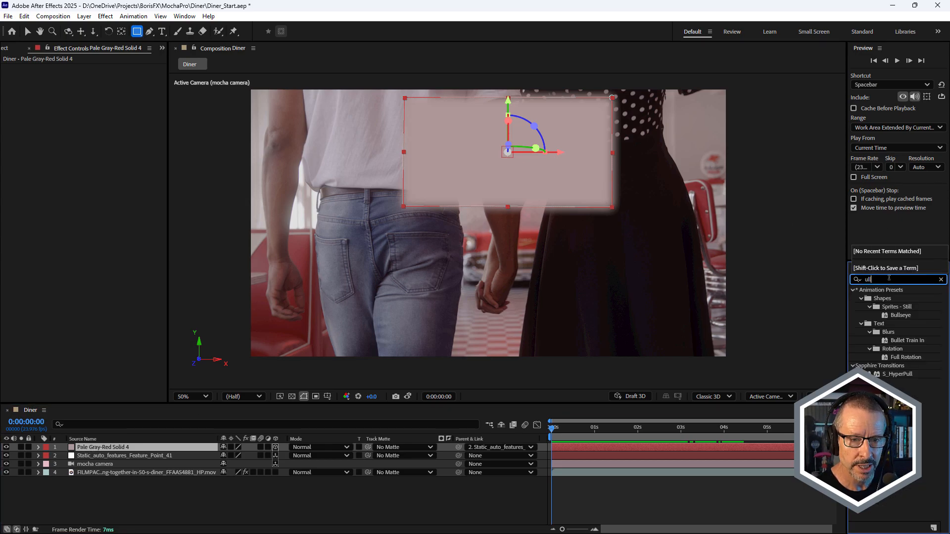
pyautogui.write('raza')
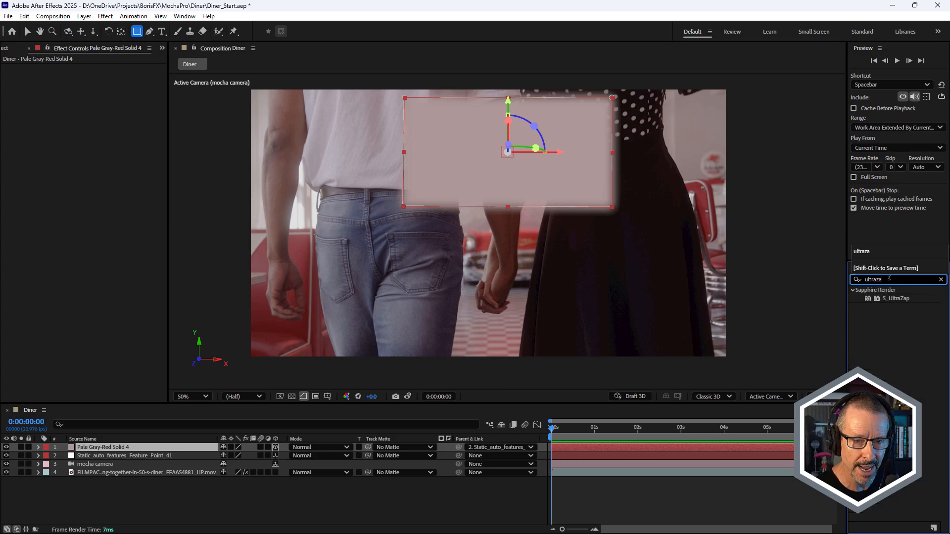
pyautogui.write('p')
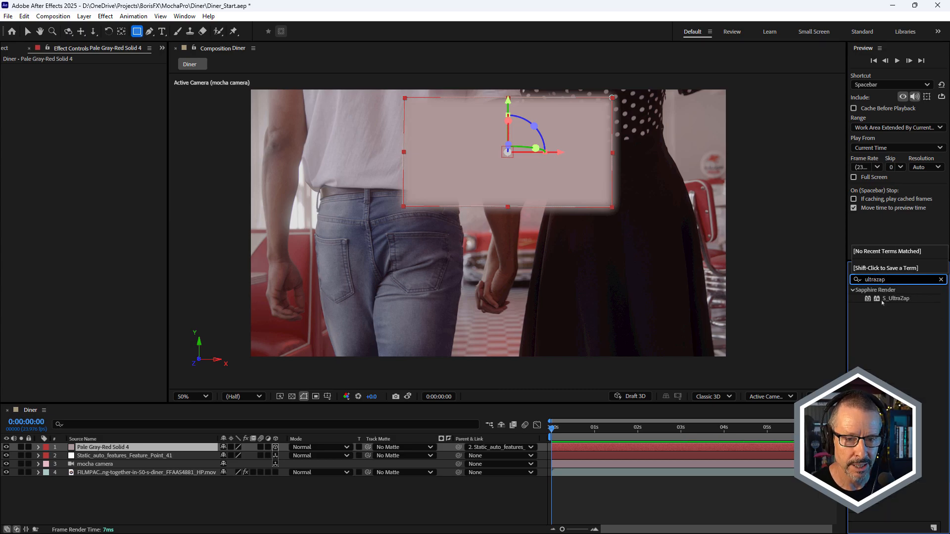
pyautogui.click(879, 299)
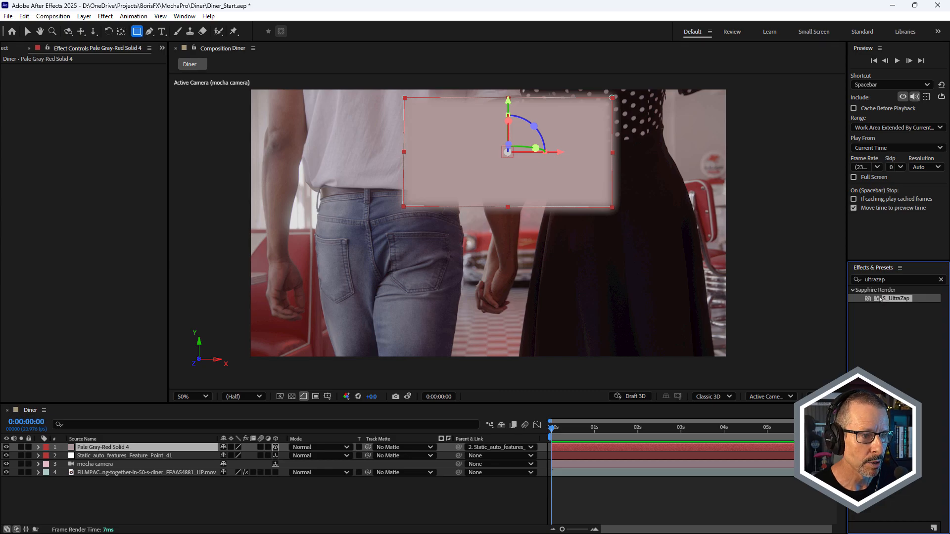
pyautogui.doubleClick(878, 299)
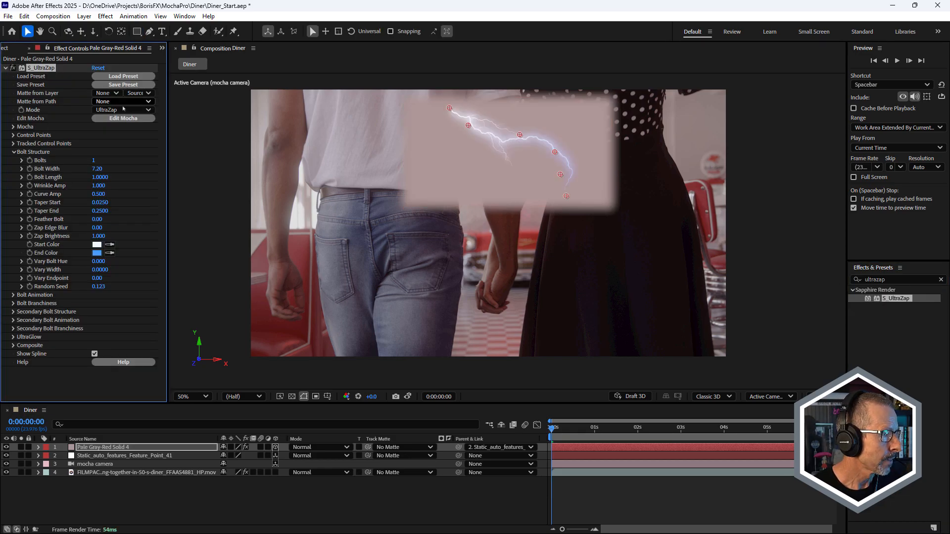
# Load the Neon Heart preset with its Mocha parameters into S_UltraZap and scrub the composition to check the heart.
pyautogui.click(123, 76)
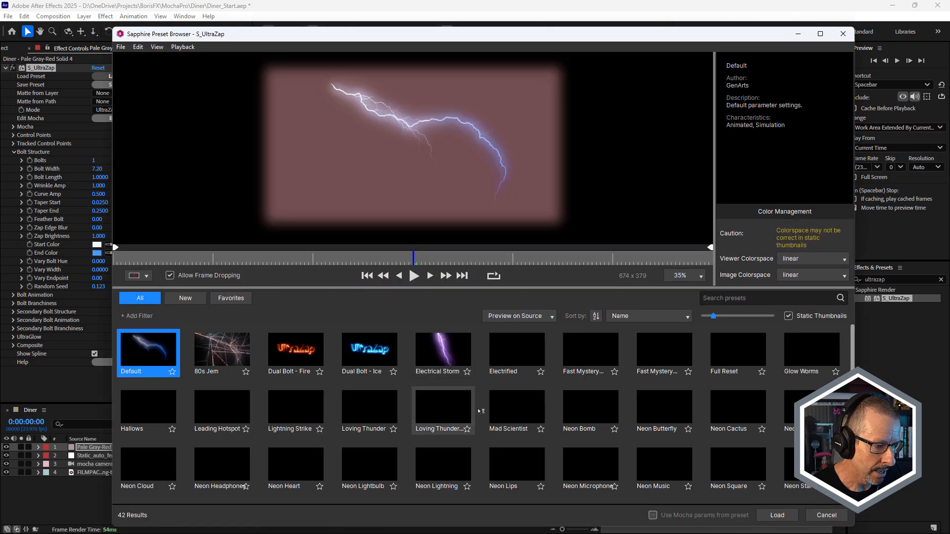
pyautogui.click(294, 468)
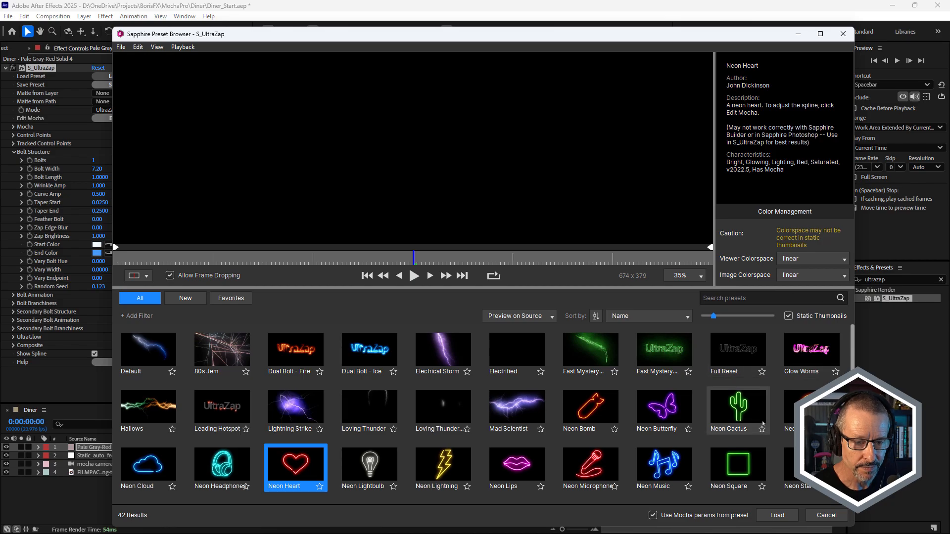
pyautogui.click(775, 516)
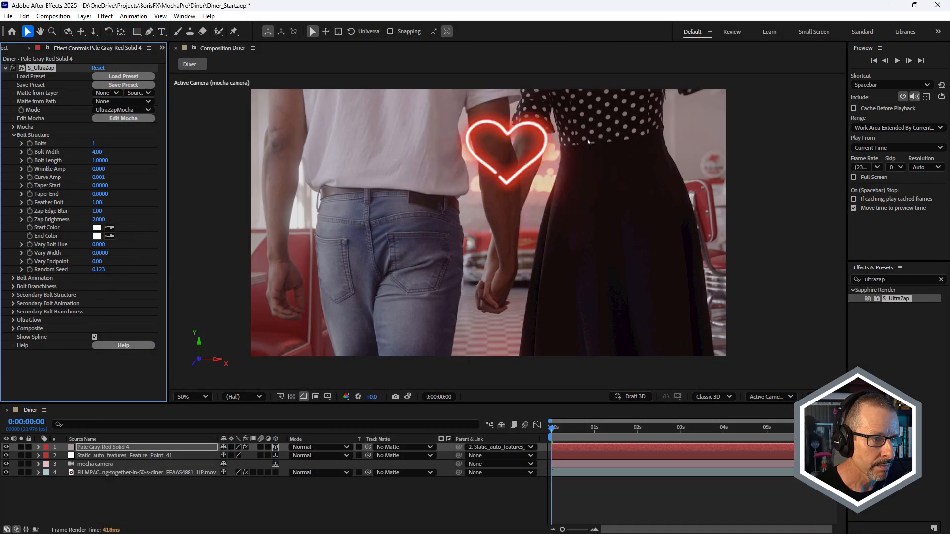
pyautogui.moveTo(561, 430); pyautogui.dragTo(541, 423)
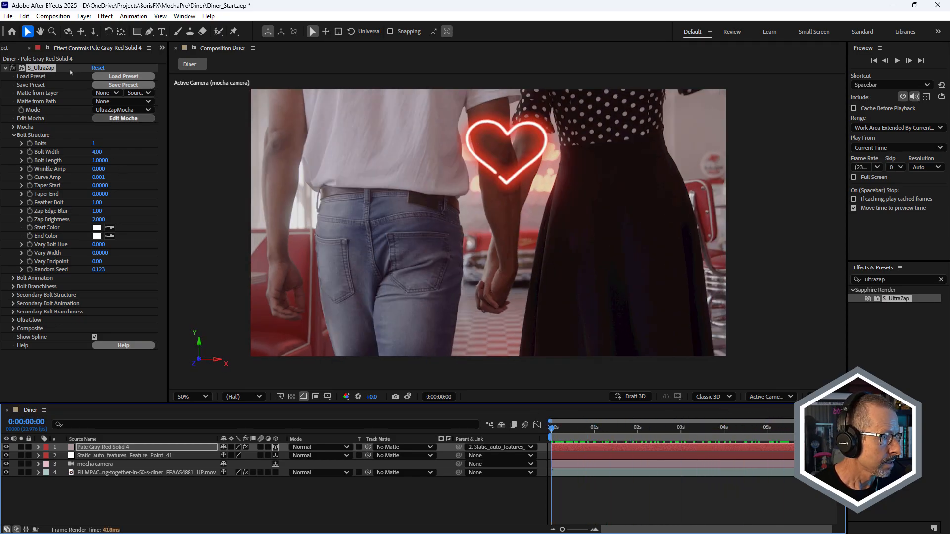
# Inspect the heart spline in Sapphire Mocha, close it without saving, and scrub the After Effects composition to check the heart's motion.
pyautogui.click(121, 119)
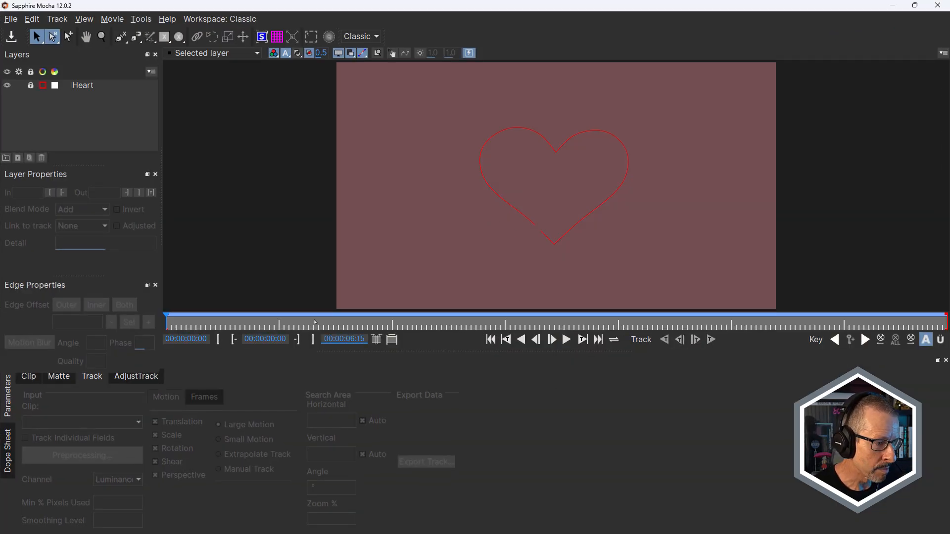
pyautogui.moveTo(275, 322); pyautogui.dragTo(507, 325)
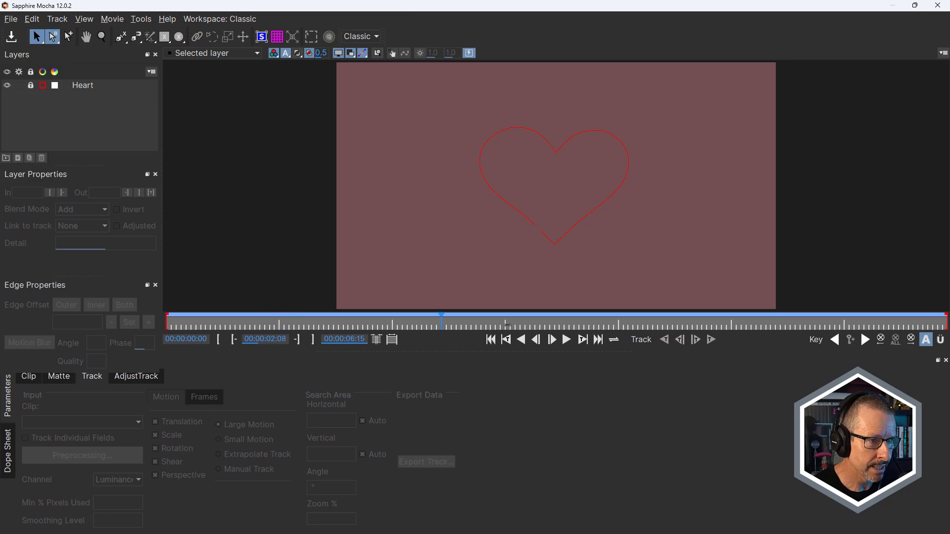
pyautogui.click(550, 156)
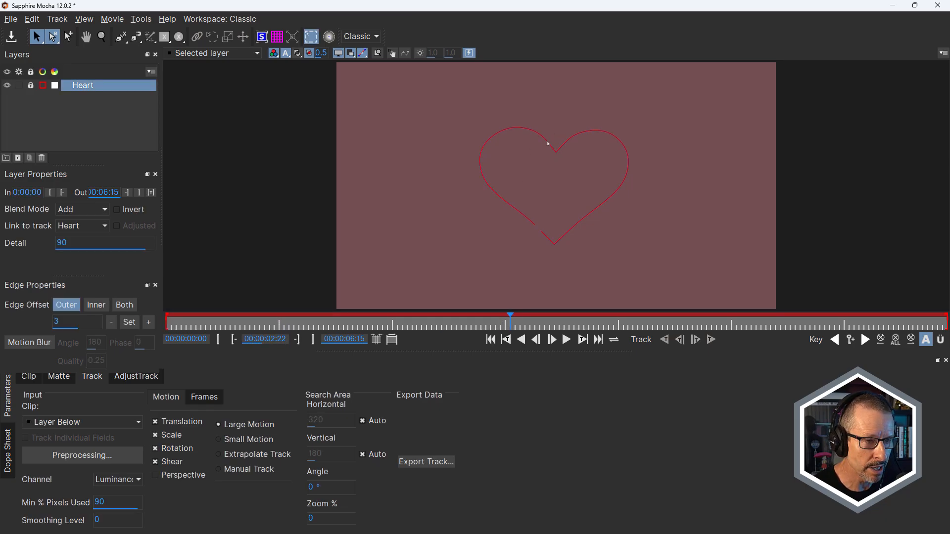
pyautogui.click(937, 5)
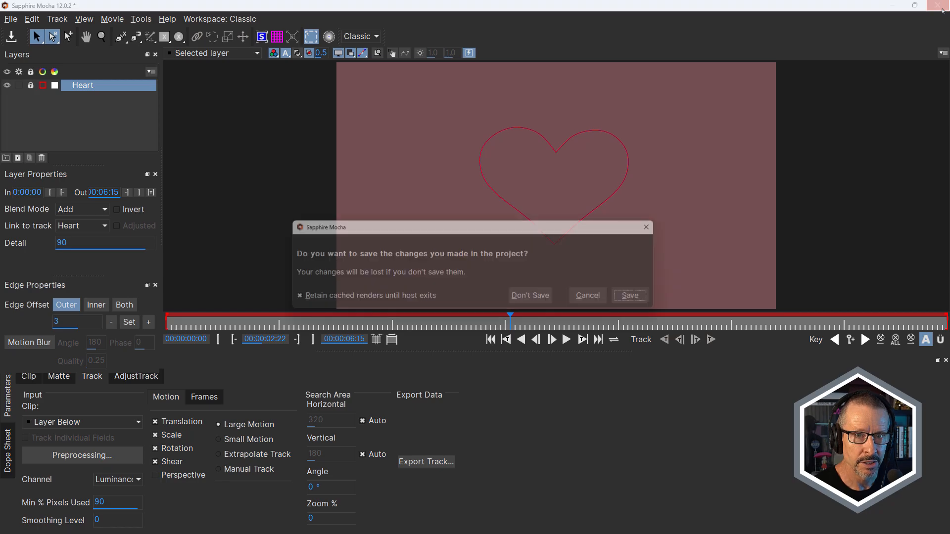
pyautogui.click(542, 299)
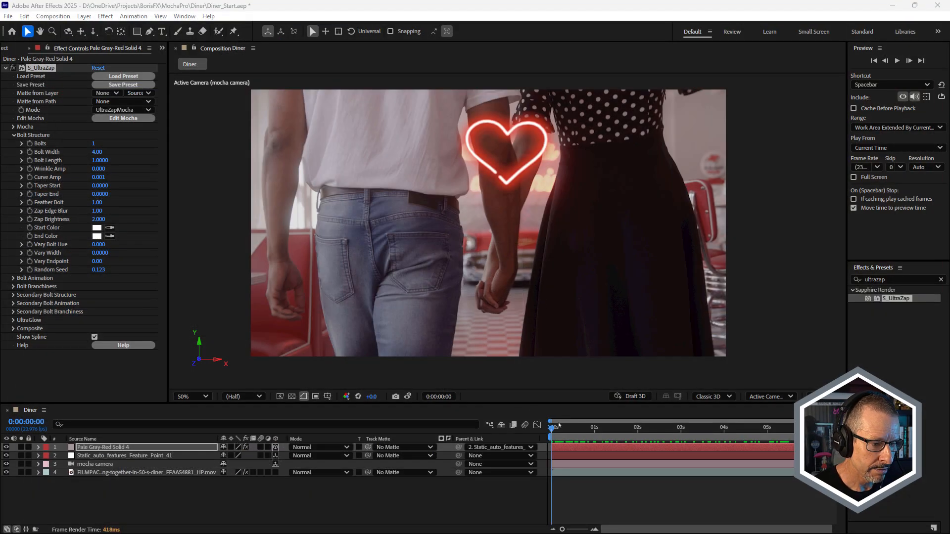
pyautogui.moveTo(559, 427); pyautogui.dragTo(543, 464)
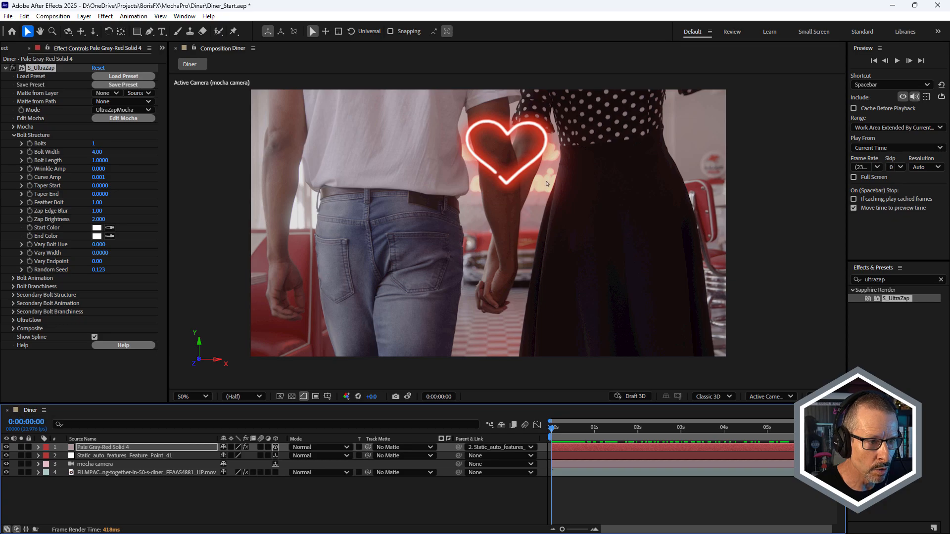
# Set the UltraZap start and end colours to the pale yellow sampled from the neon sign lettering, and check the heart against it.
pyautogui.click(116, 223)
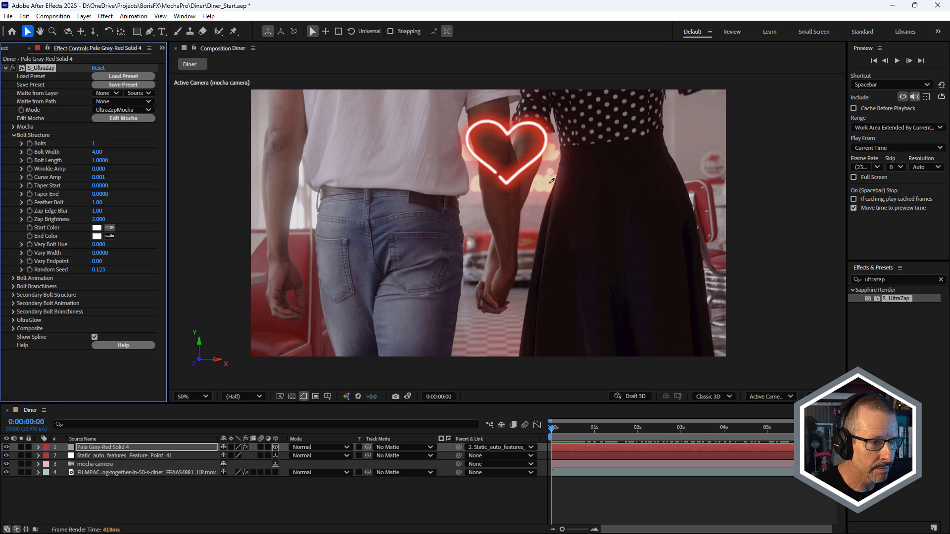
pyautogui.click(546, 181)
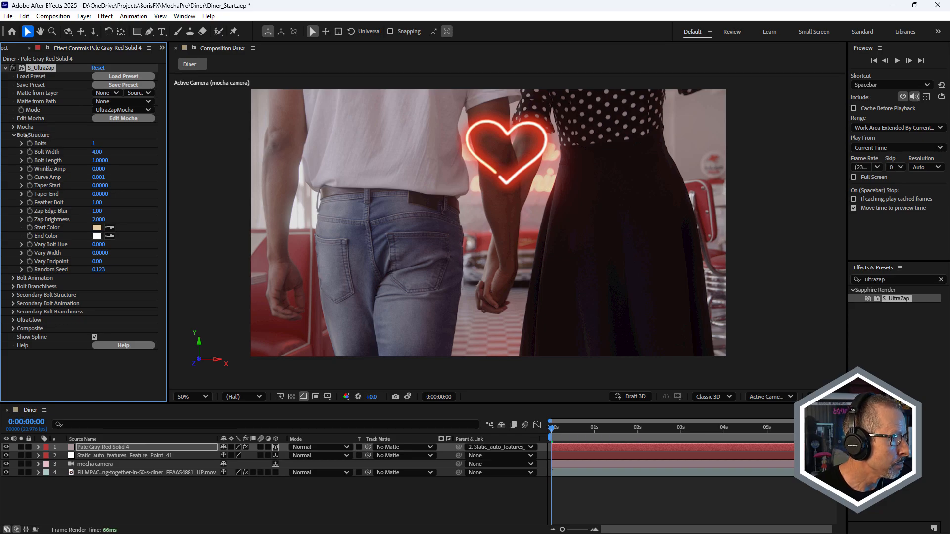
pyautogui.click(13, 296)
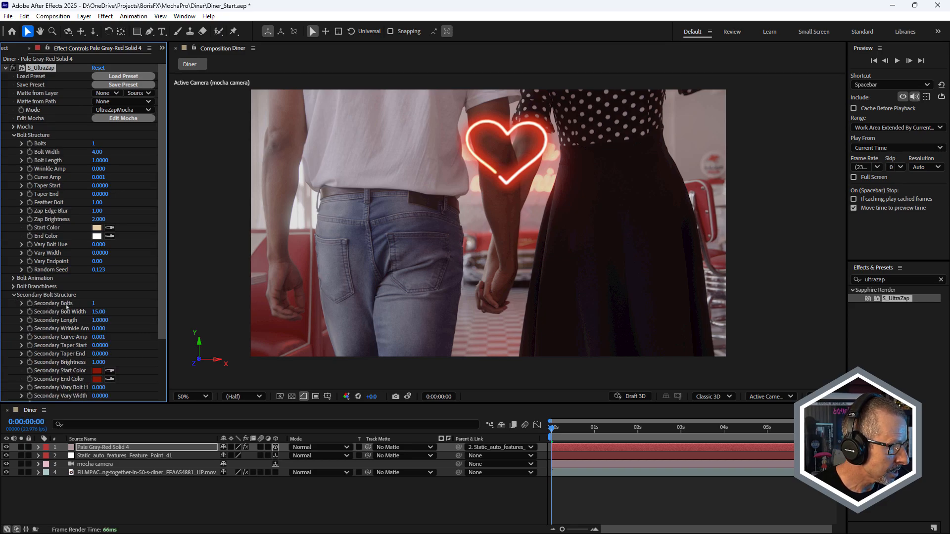
pyautogui.click(13, 296)
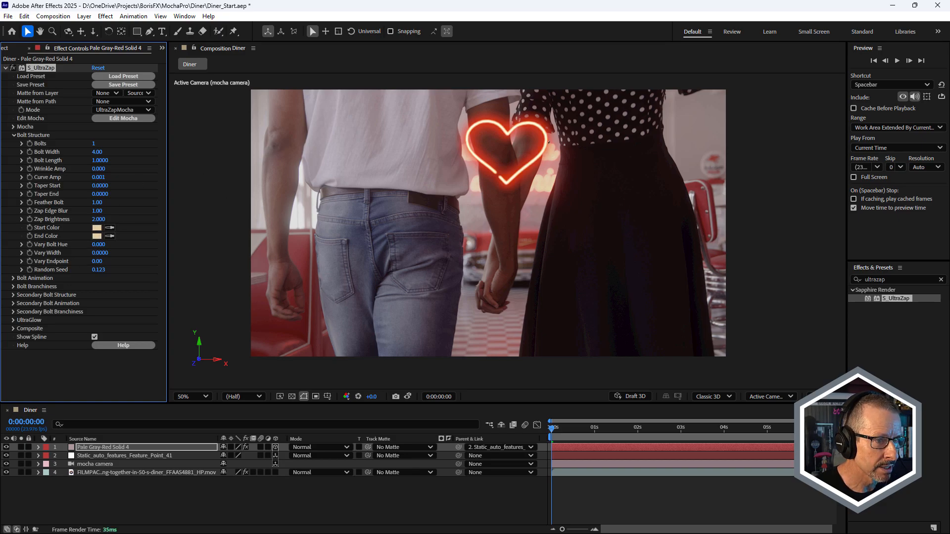
pyautogui.scroll(4, 547, 147)
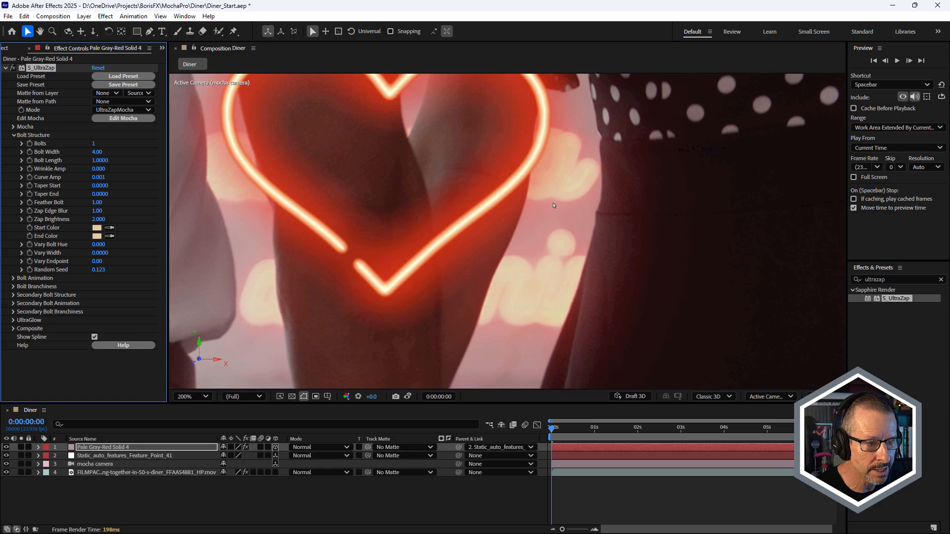
pyautogui.scroll(-4, 544, 212)
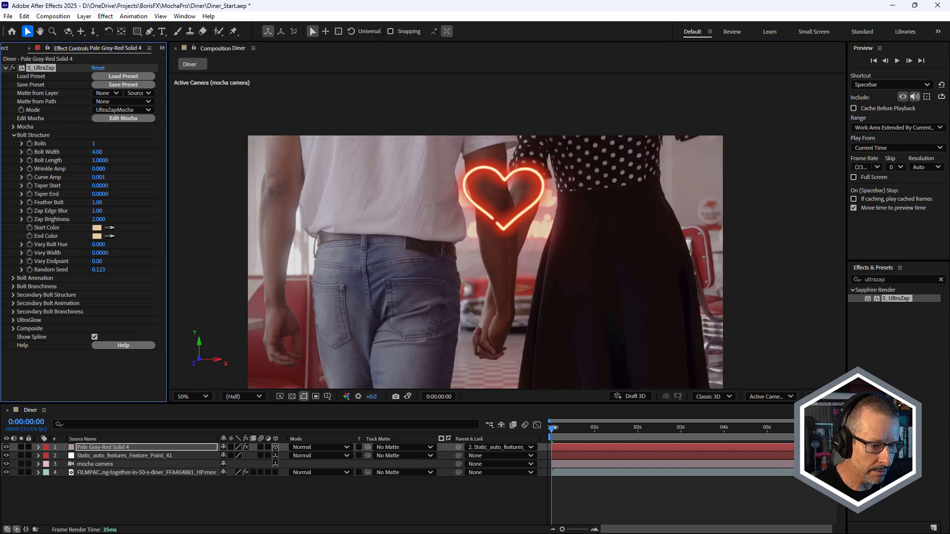
pyautogui.moveTo(552, 428)
pyautogui.mouseDown()
pyautogui.moveTo(644, 431)
pyautogui.moveTo(705, 445)
pyautogui.moveTo(549, 446)
pyautogui.mouseUp()
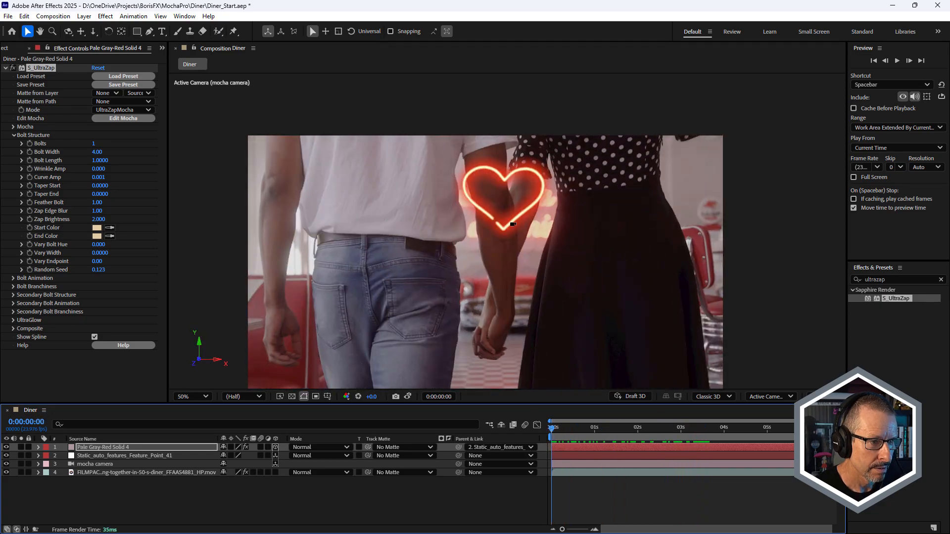
# Duplicate the diner footage layer and move the copy above the pale solid with the neon heart.
pyautogui.scroll(-2, 512, 223)
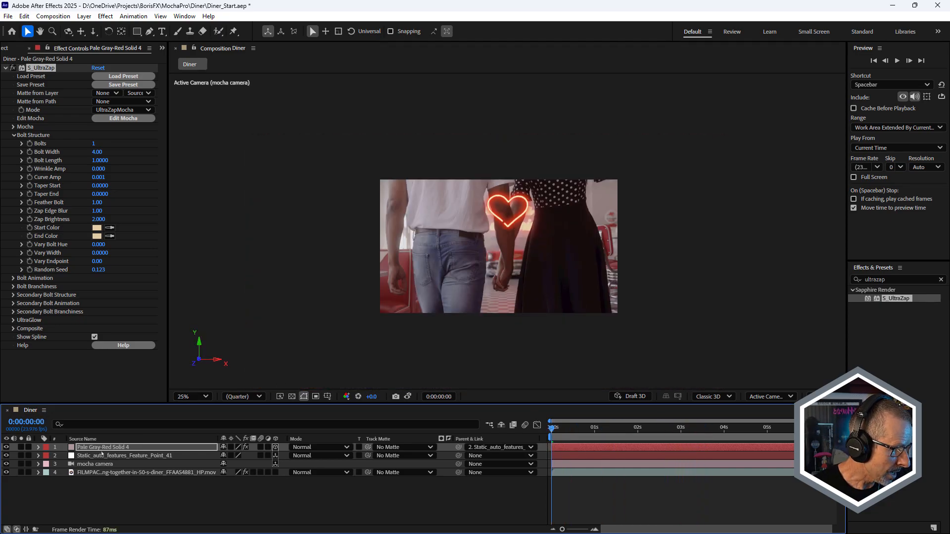
pyautogui.click(102, 448)
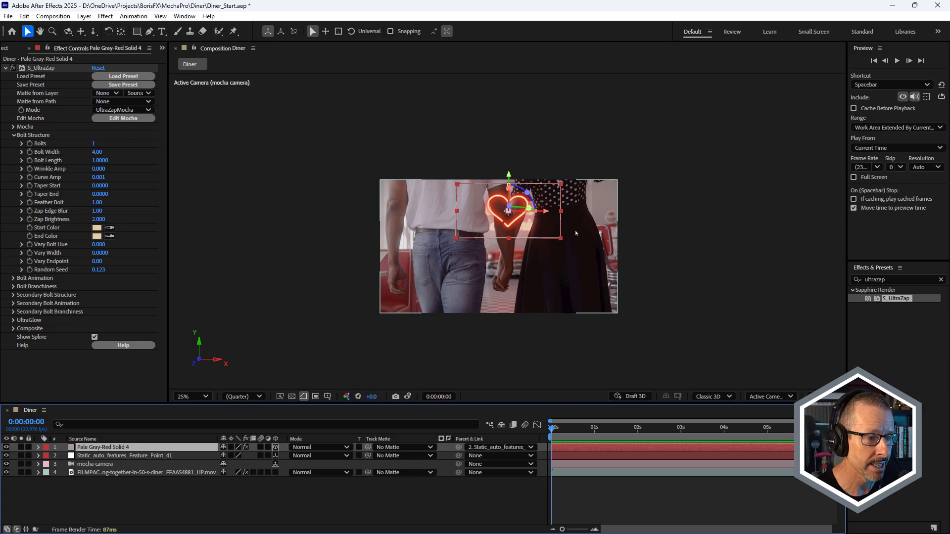
pyautogui.click(105, 473)
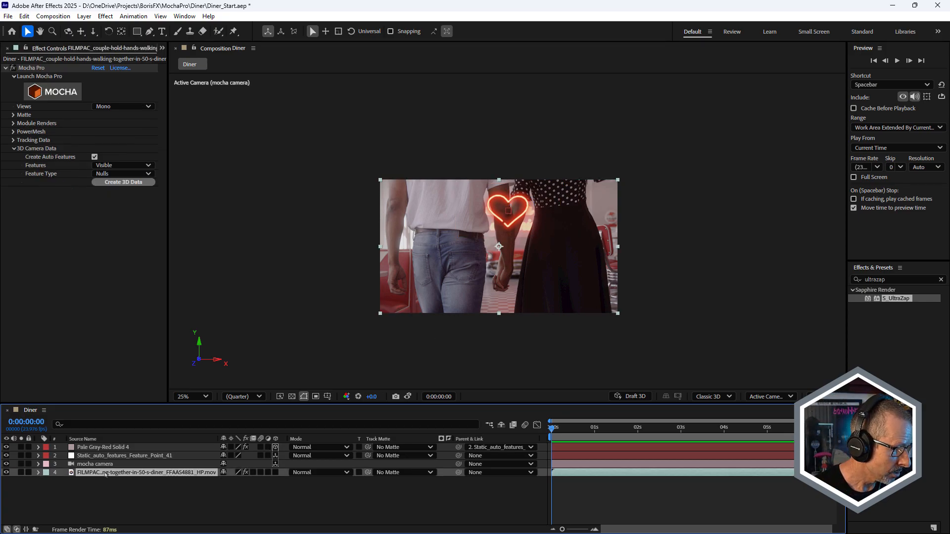
pyautogui.hotkey('ctrl', 'd')
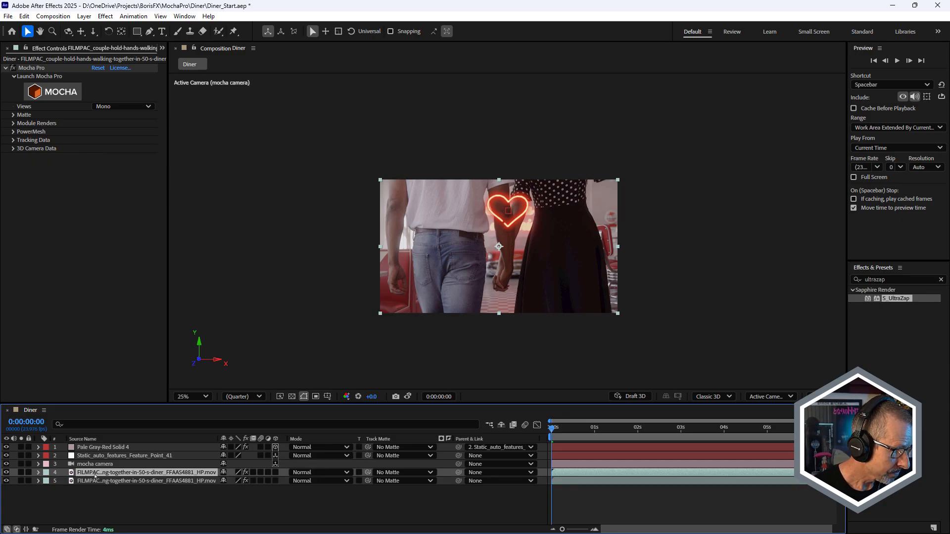
pyautogui.moveTo(114, 472); pyautogui.dragTo(102, 447)
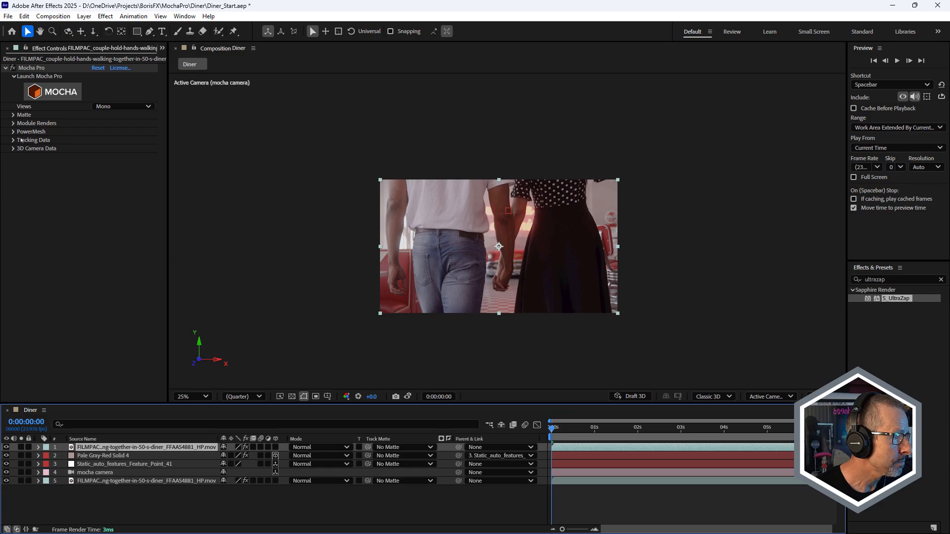
# Try applying the existing Mocha matte to the footage copy, soloing the layer and setting Dilate to -23.
pyautogui.click(20, 116)
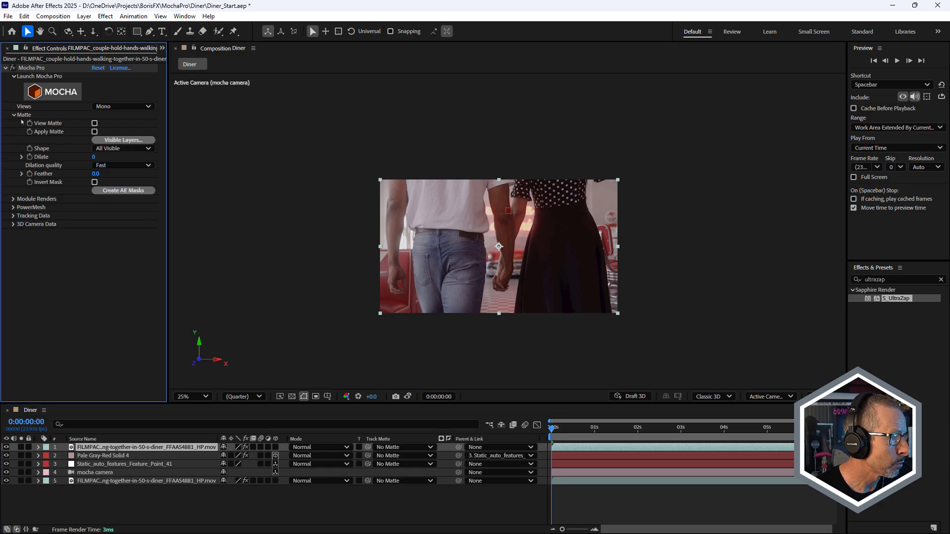
pyautogui.click(94, 132)
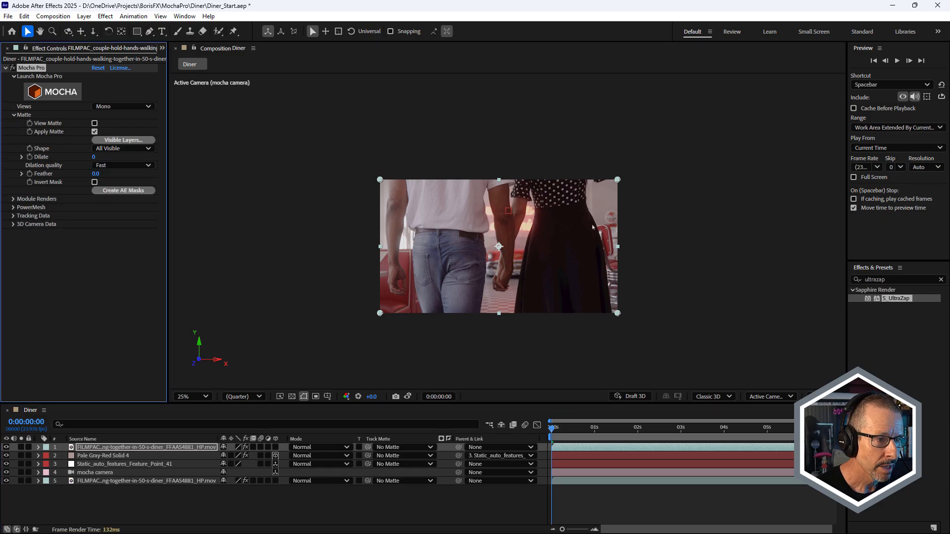
pyautogui.scroll(2, 548, 213)
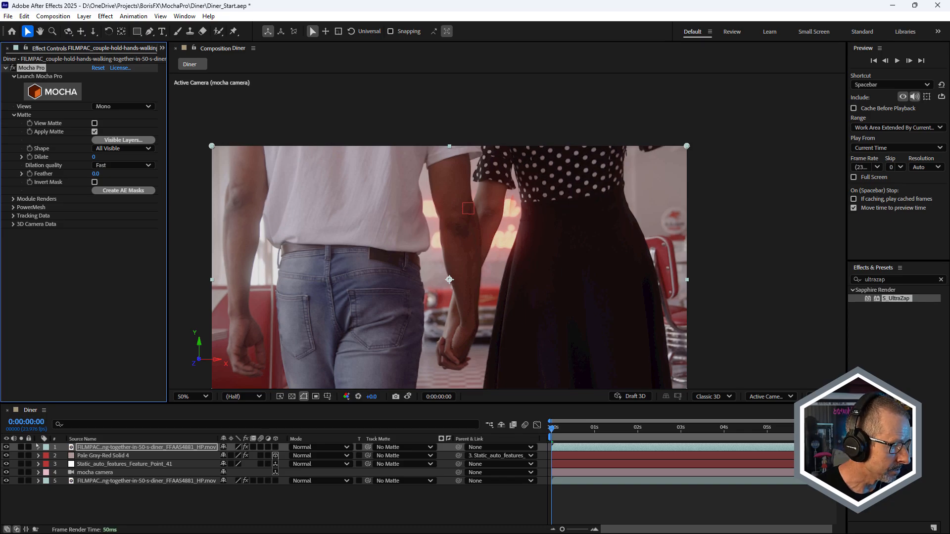
pyautogui.click(21, 447)
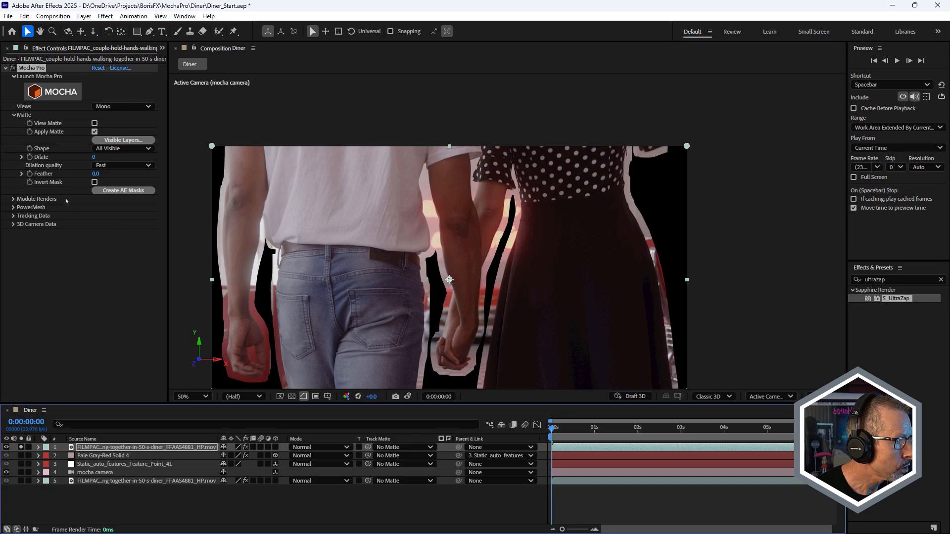
pyautogui.moveTo(94, 158); pyautogui.dragTo(83, 160)
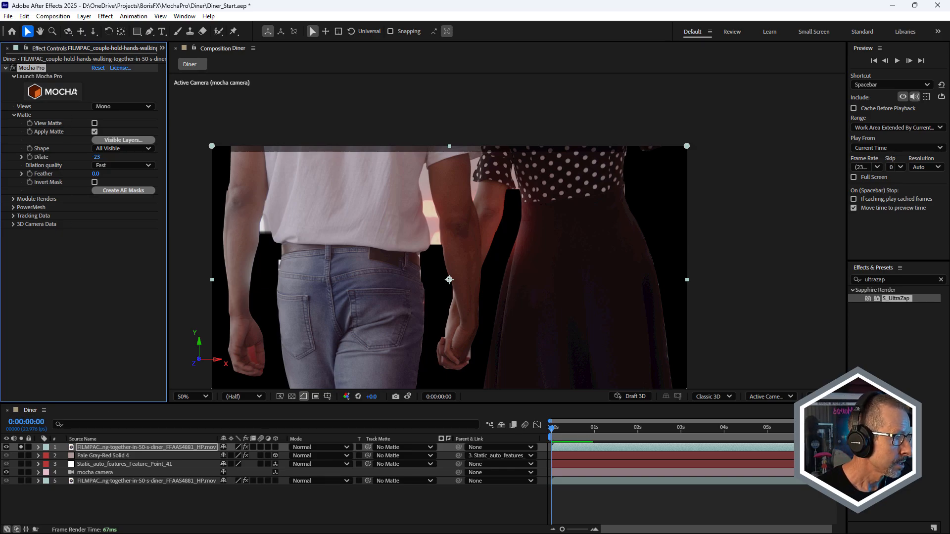
# Reset the Mocha Pro effect on the footage copy and open it in Mocha at frame 122.
pyautogui.click(97, 68)
pyautogui.click(59, 92)
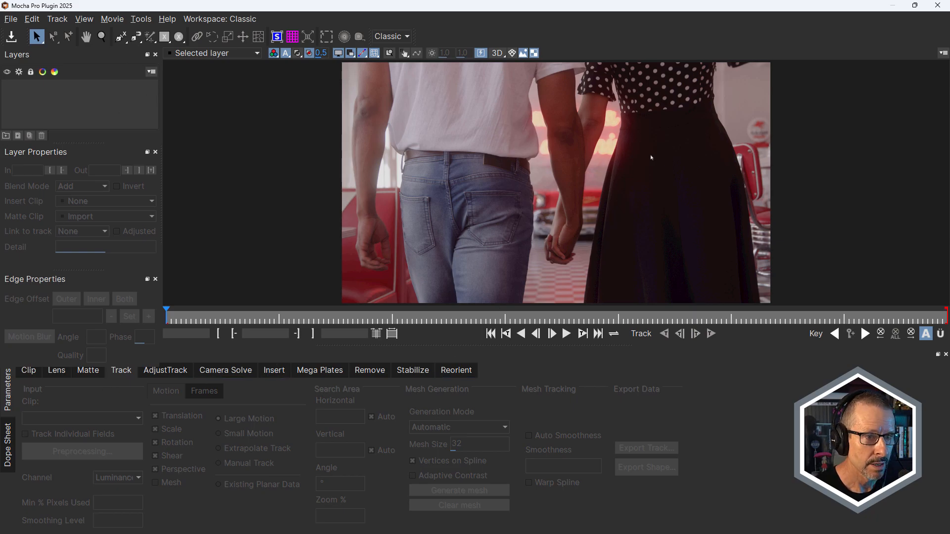
pyautogui.moveTo(592, 322); pyautogui.dragTo(760, 322)
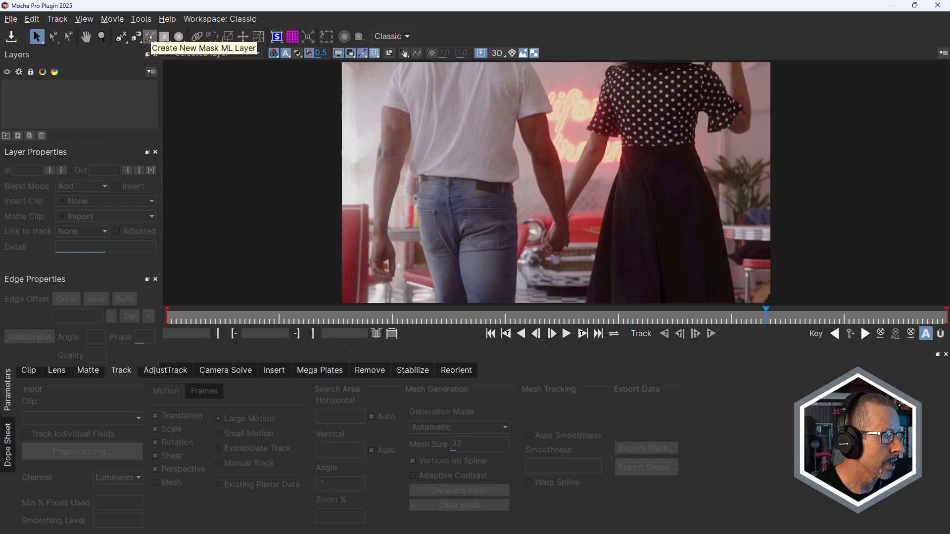
# Create a Mask ML layer covering the man and the woman, including the edge of her skirt, and hide its spline tangents.
pyautogui.click(150, 37)
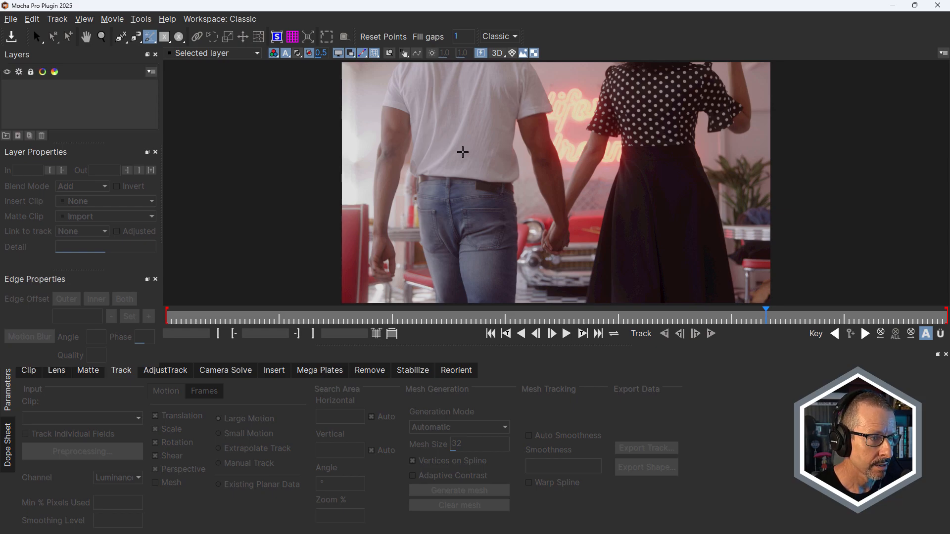
pyautogui.click(463, 152)
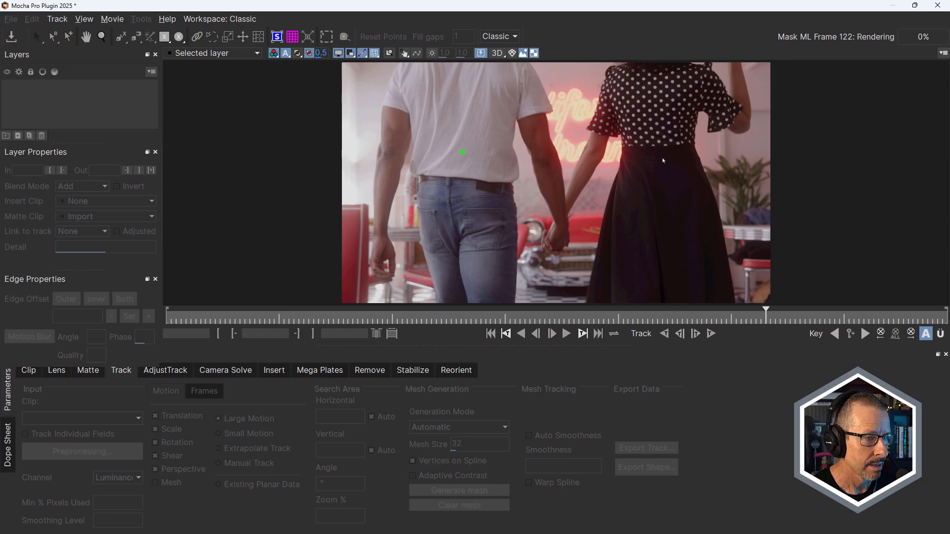
pyautogui.click(665, 159)
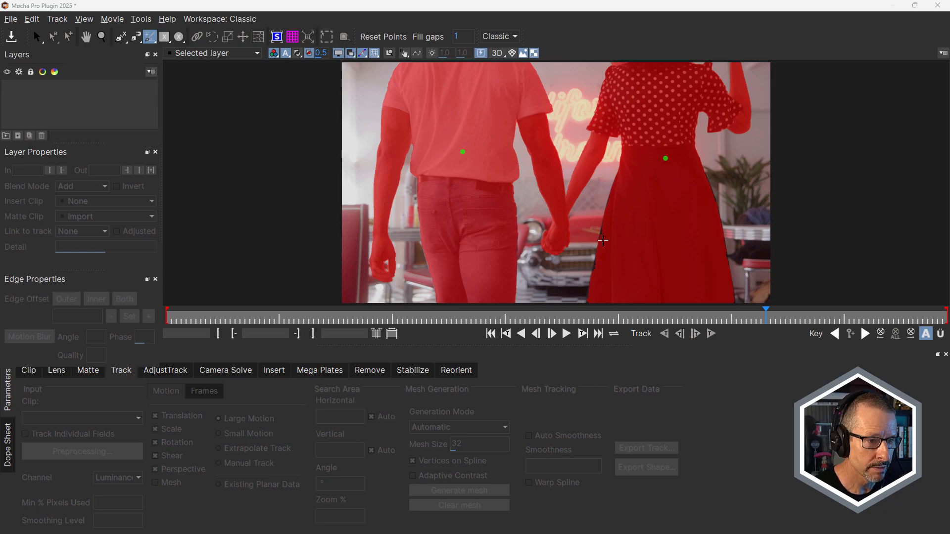
pyautogui.click(602, 233)
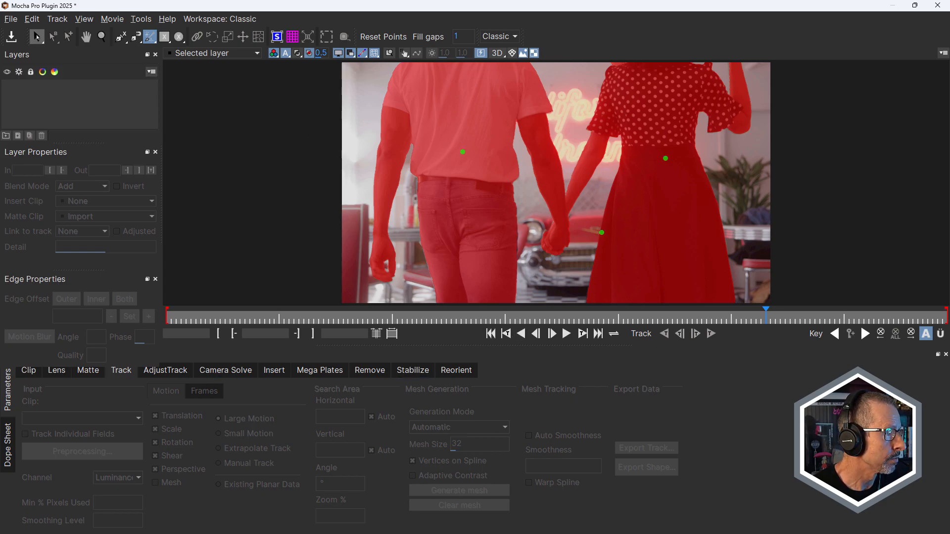
pyautogui.click(34, 39)
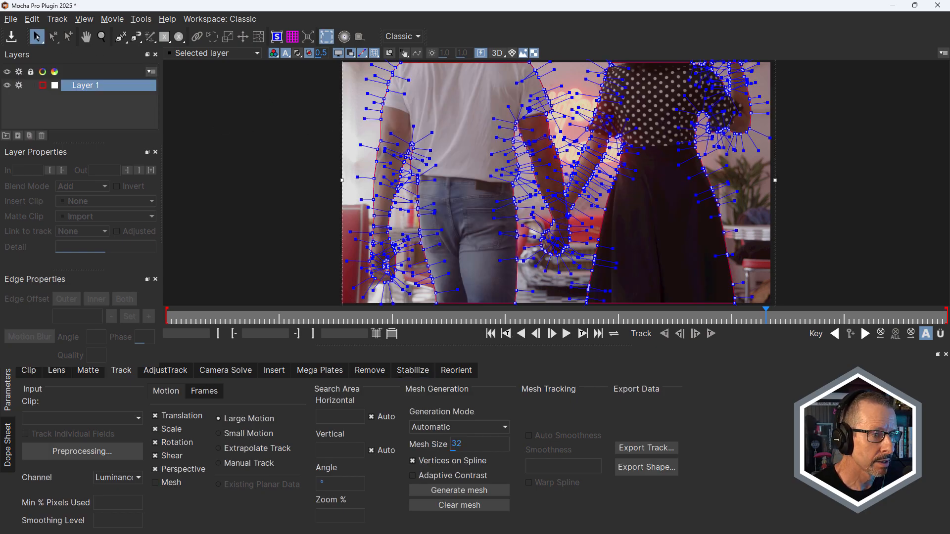
pyautogui.click(363, 54)
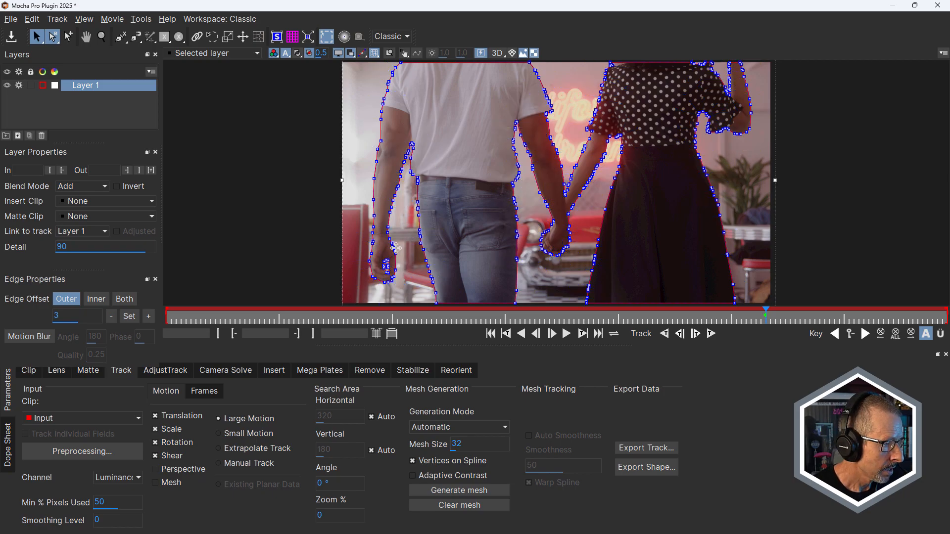
# Enable Generate Object Matte for the couple's layer and render the matte backward from the masked frame.
pyautogui.click(88, 370)
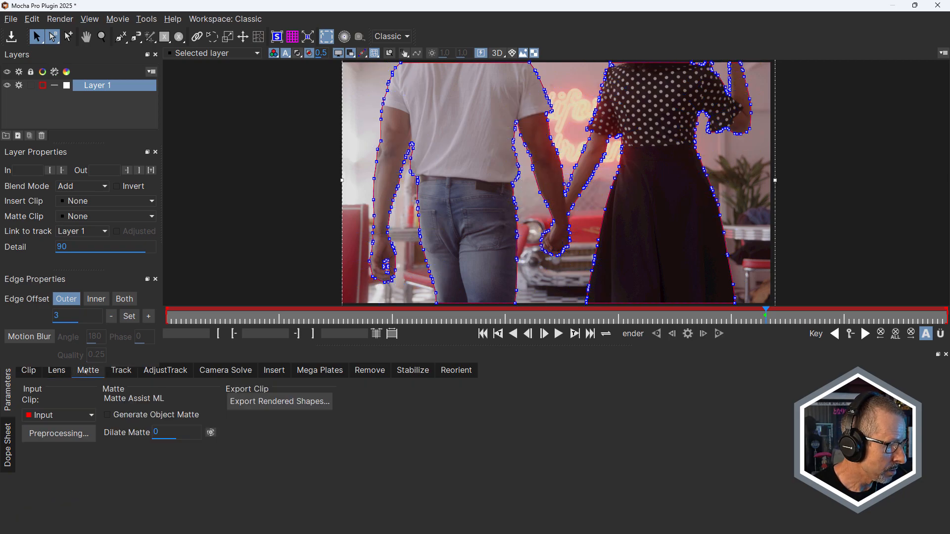
pyautogui.click(108, 416)
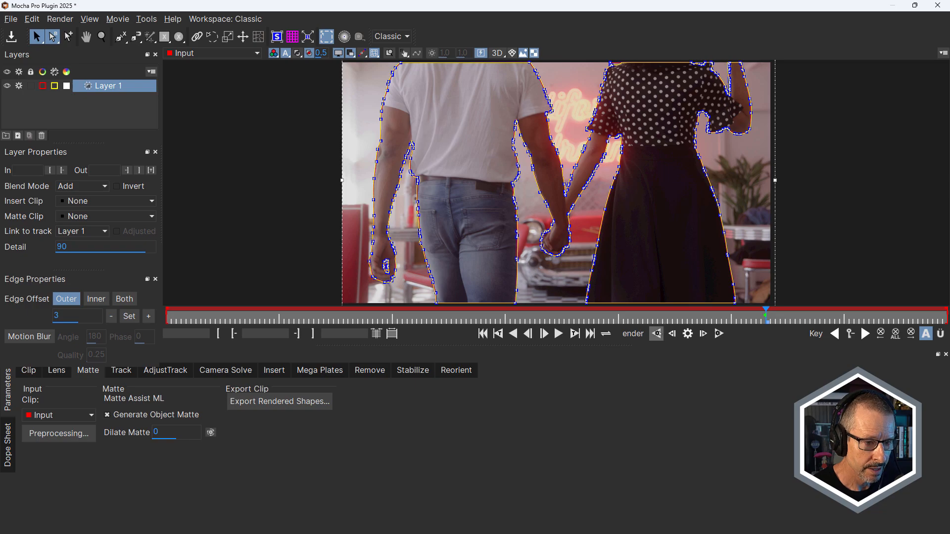
pyautogui.click(657, 334)
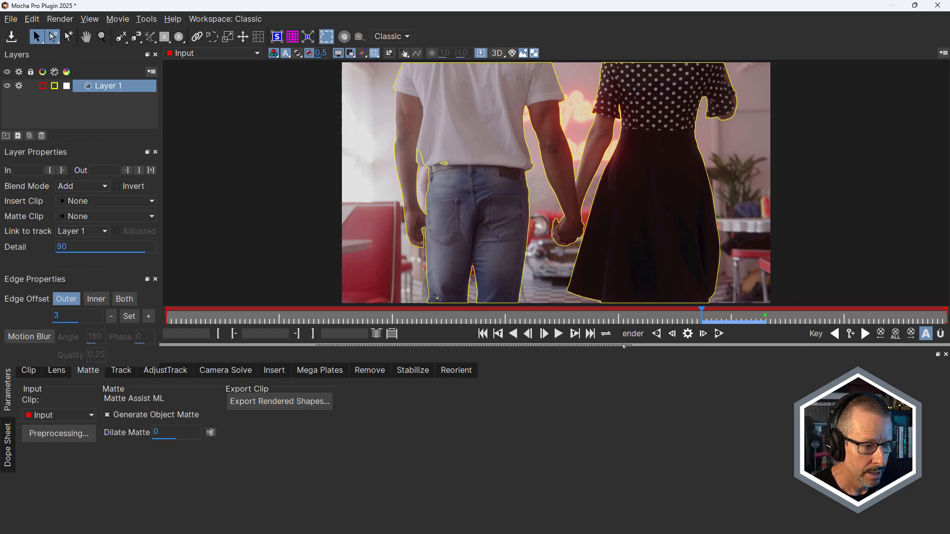
pyautogui.click(656, 335)
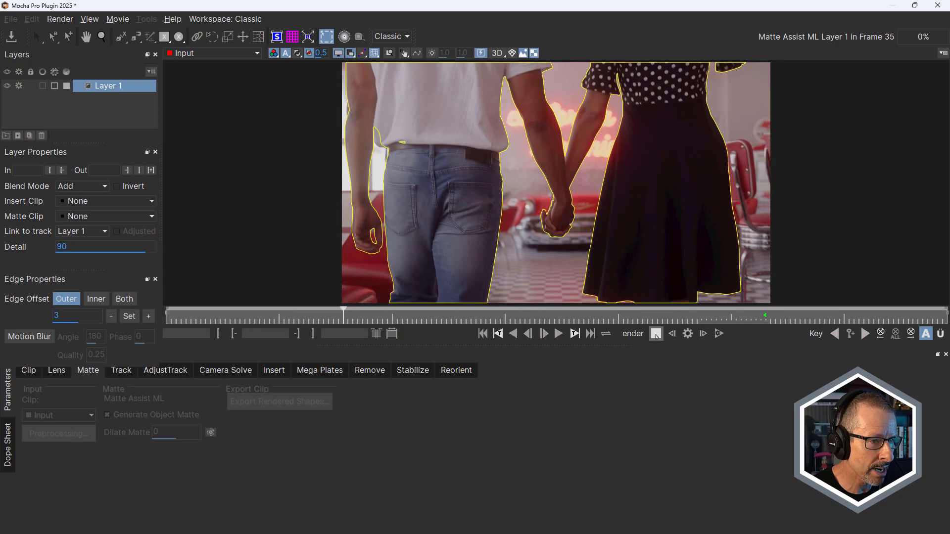
pyautogui.click(654, 332)
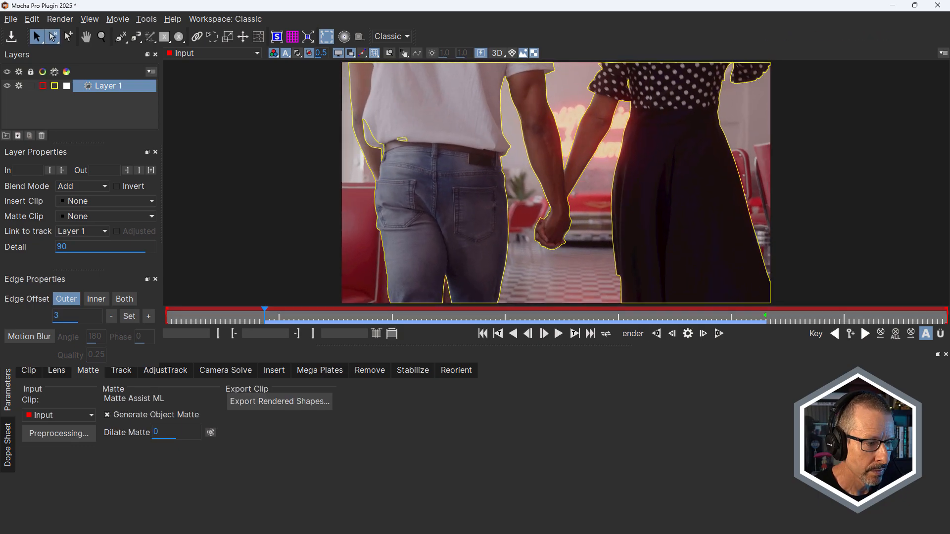
# Add a second Mask ML keyframe to Layer 1 at an earlier frame, masking both the man and the woman again.
pyautogui.moveTo(265, 314); pyautogui.dragTo(368, 320)
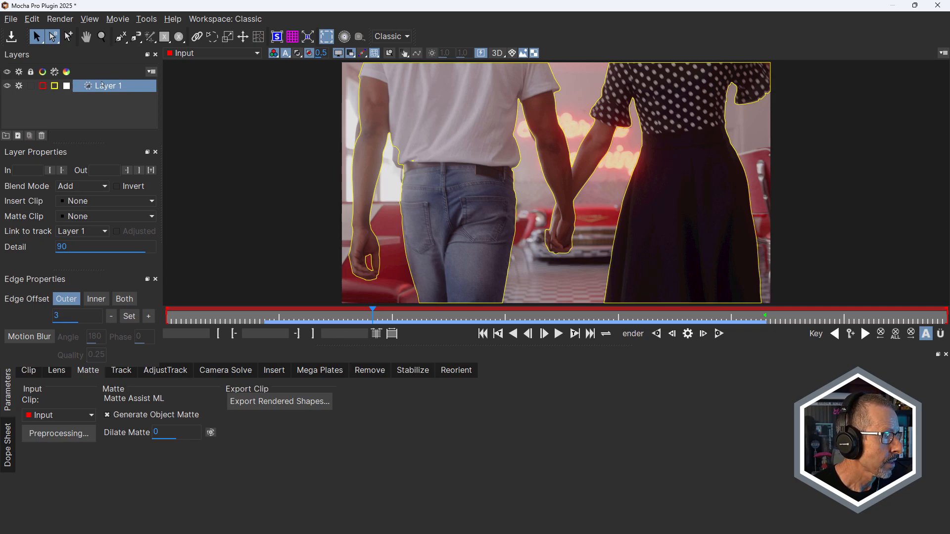
pyautogui.click(150, 36)
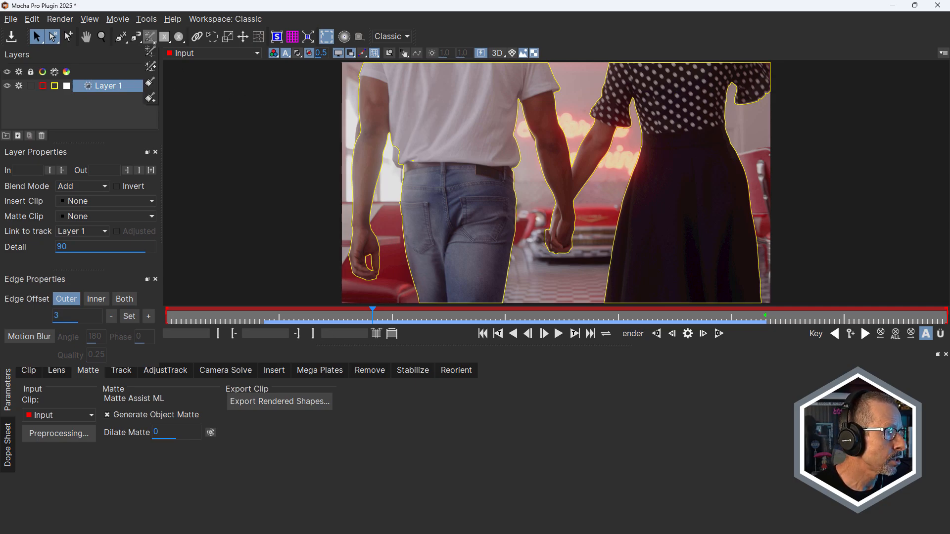
pyautogui.click(150, 66)
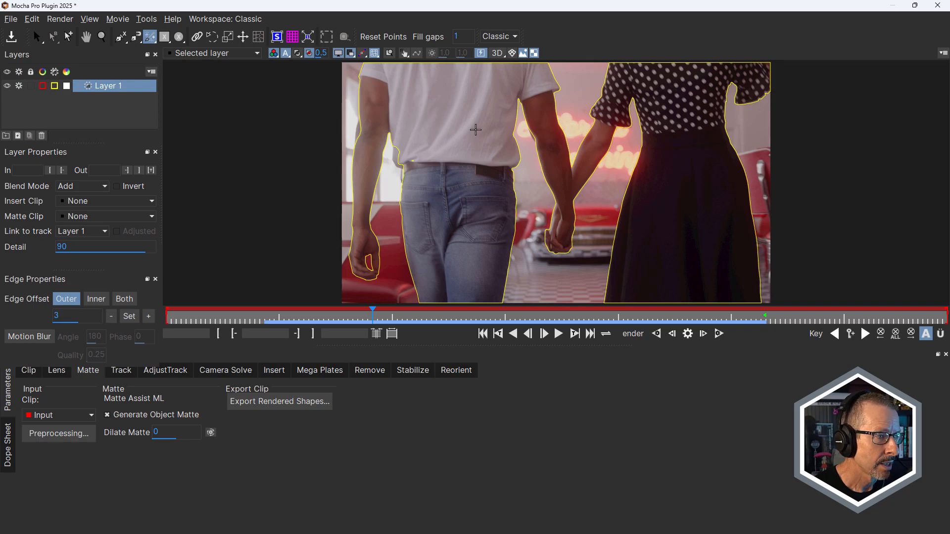
pyautogui.click(454, 120)
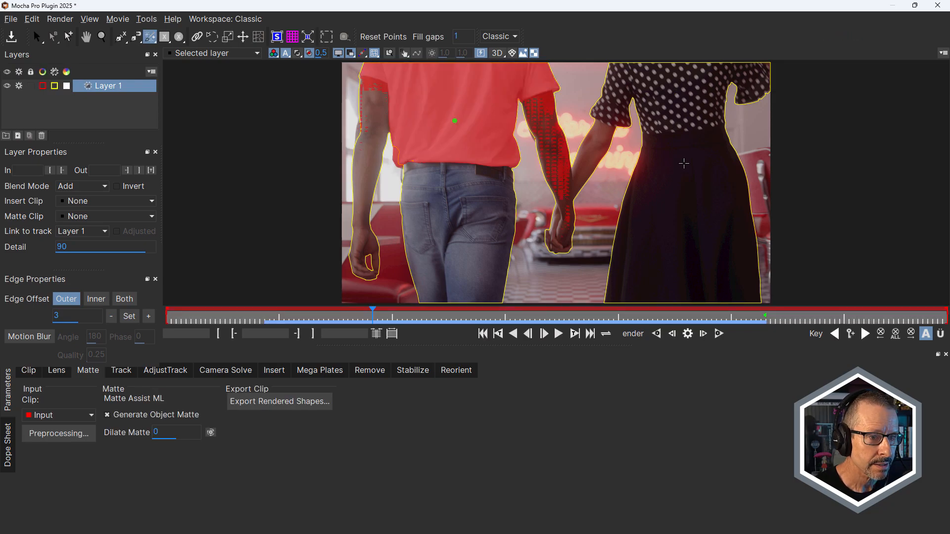
pyautogui.click(686, 164)
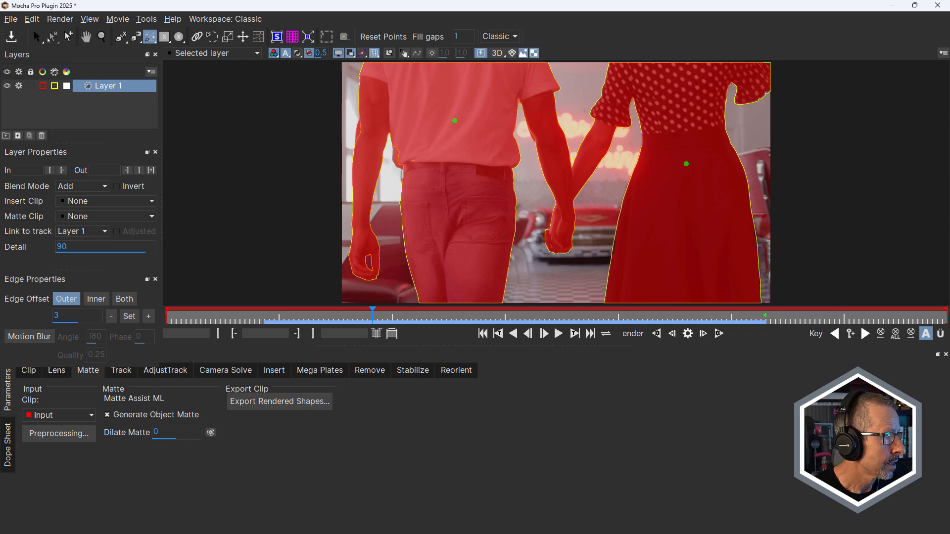
pyautogui.press('Return')
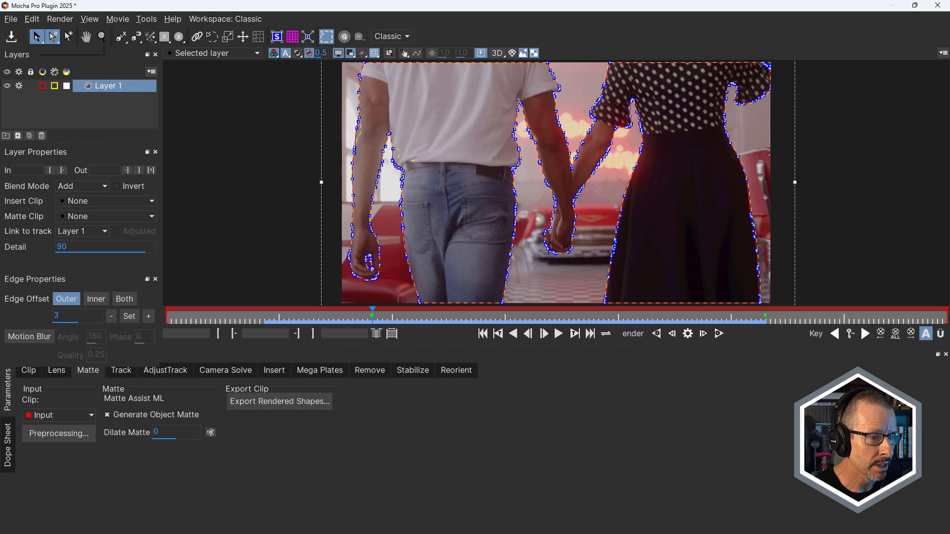
# Render the object matte on the new keyframe and continue rendering it backward toward the start of the shot.
pyautogui.click(687, 333)
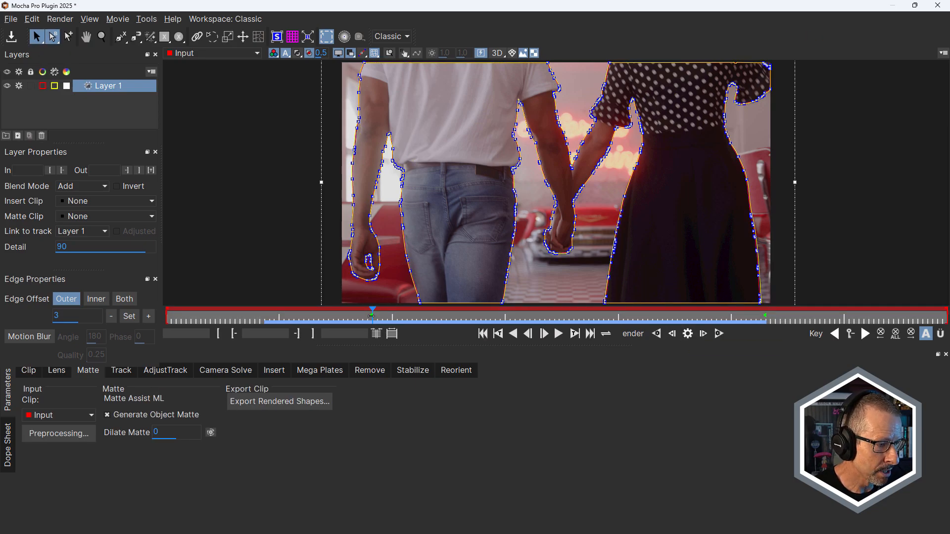
pyautogui.click(657, 334)
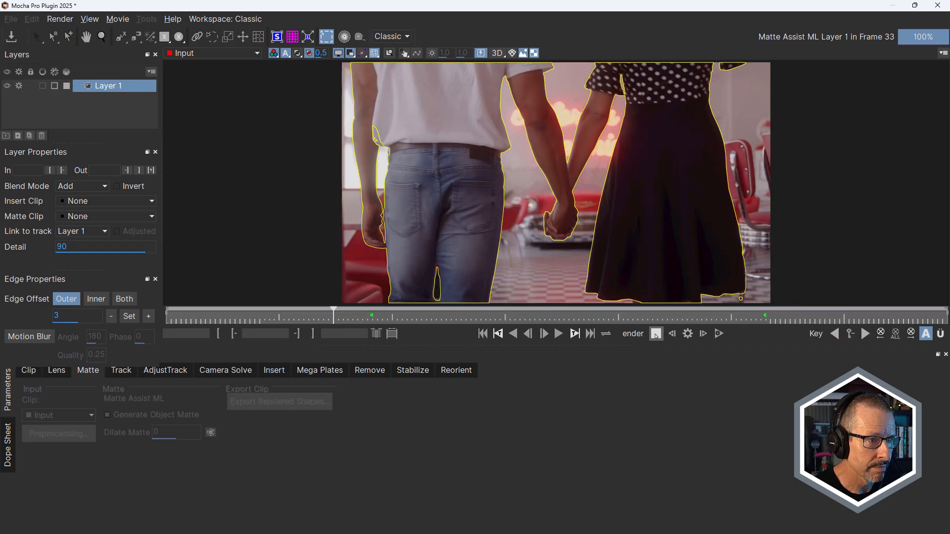
pyautogui.click(656, 334)
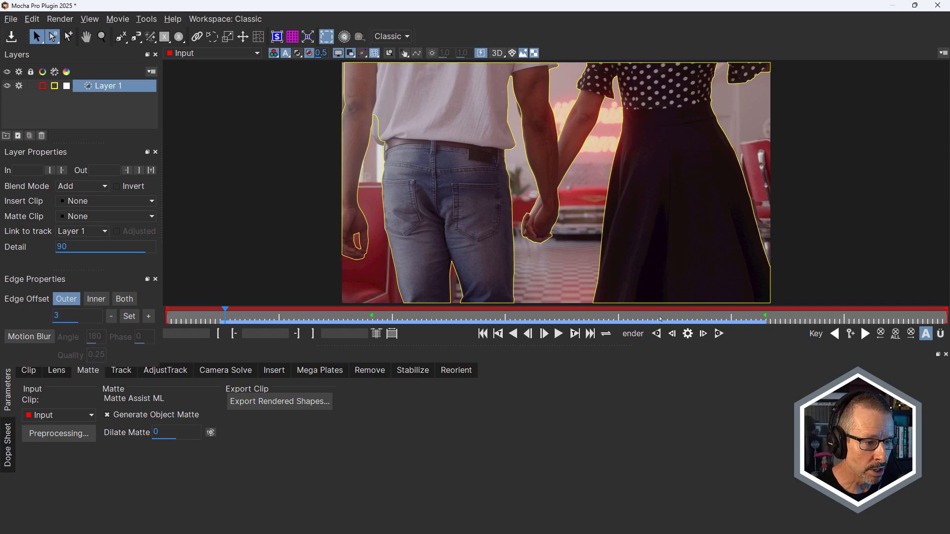
# Scrub through the shot to check the couple's matte outline along the rendered frames.
pyautogui.moveTo(658, 318); pyautogui.dragTo(766, 322)
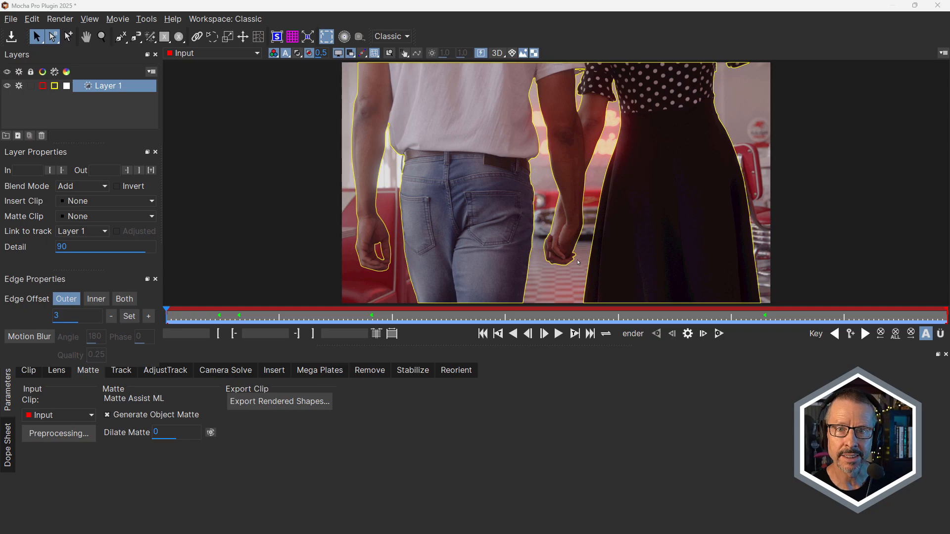
pyautogui.moveTo(217, 320); pyautogui.dragTo(735, 310)
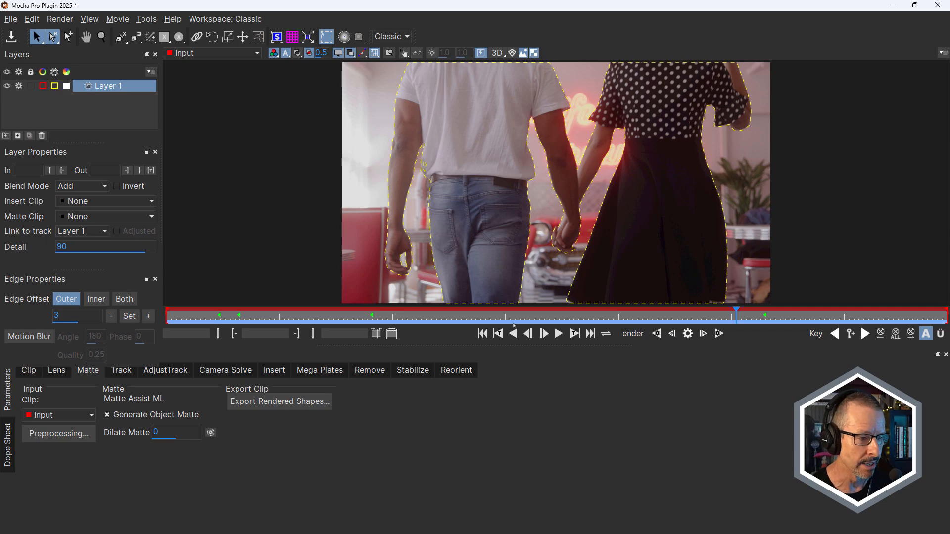
pyautogui.moveTo(513, 320); pyautogui.dragTo(357, 316)
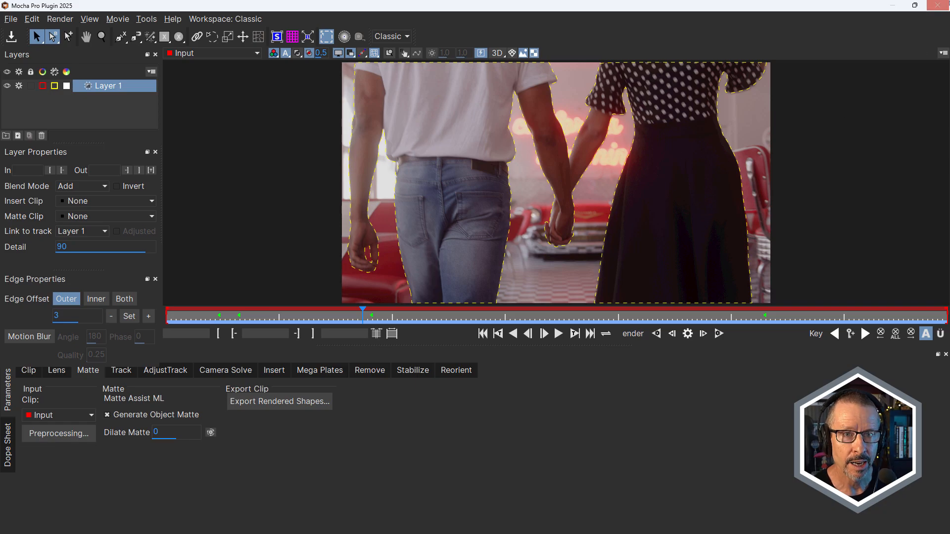
# Close Mocha Pro to return to After Effects, apply its matte to the top couple footage layer, and inspect the cut-out edges.
pyautogui.click(937, 6)
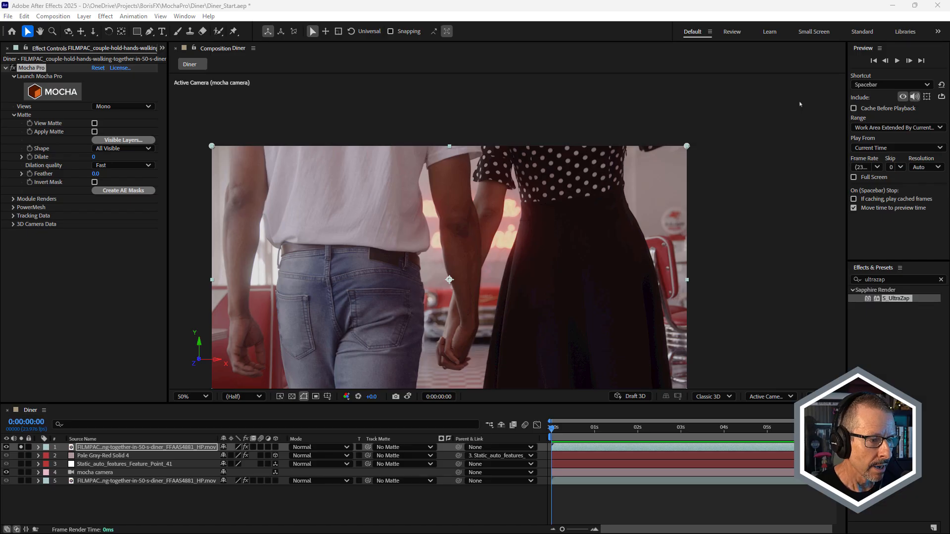
pyautogui.click(95, 131)
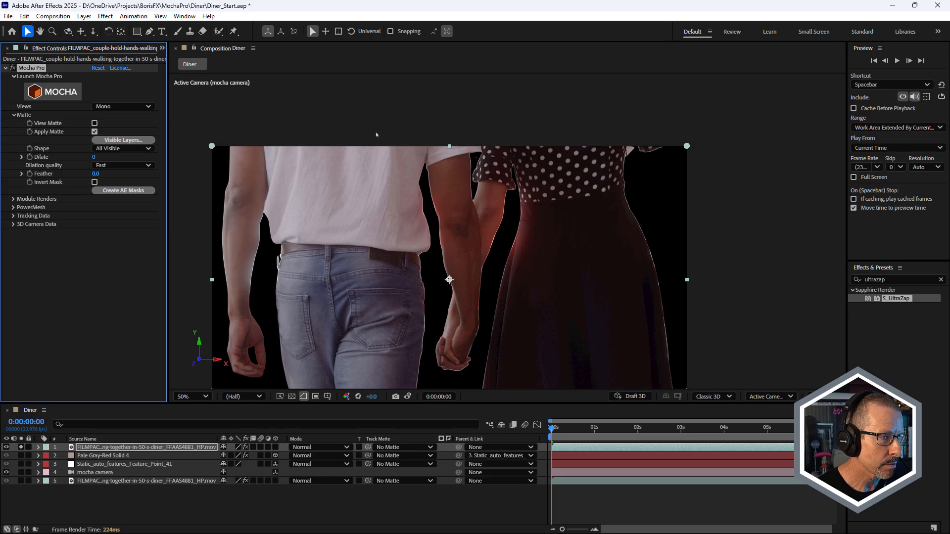
pyautogui.scroll(2, 477, 219)
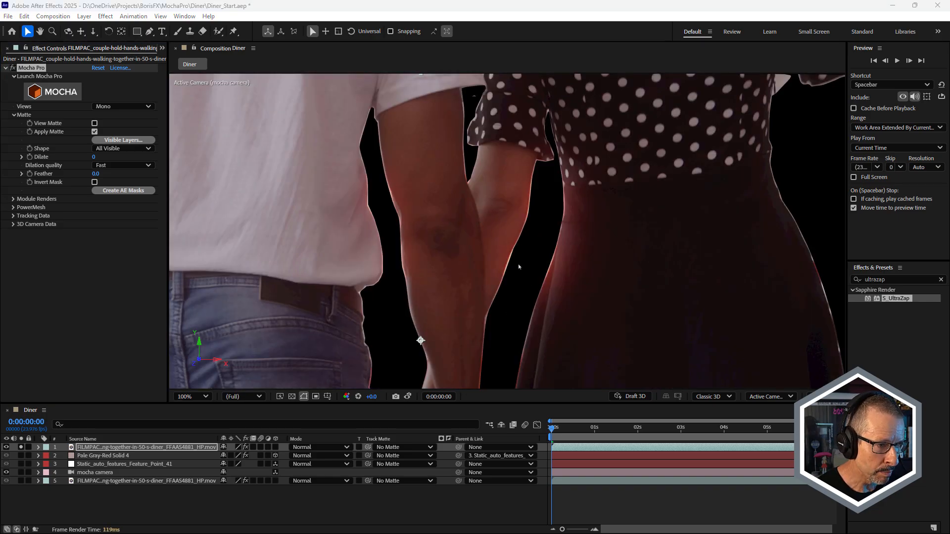
pyautogui.scroll(2, 509, 270)
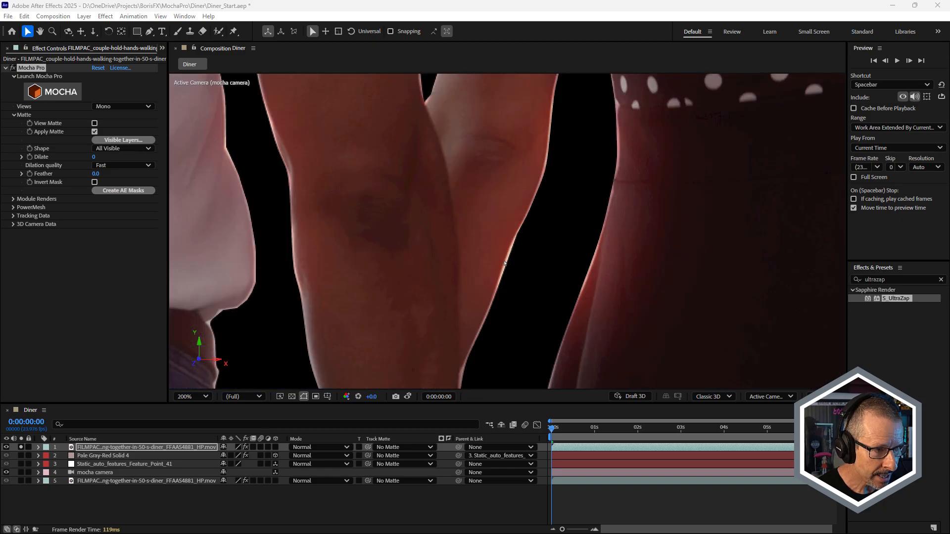
pyautogui.scroll(4, 509, 247)
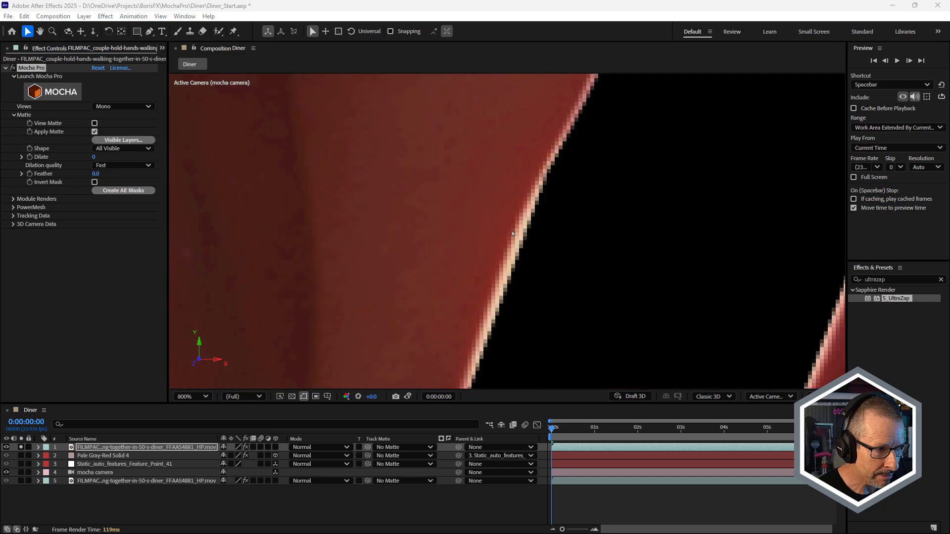
pyautogui.scroll(-8, 506, 254)
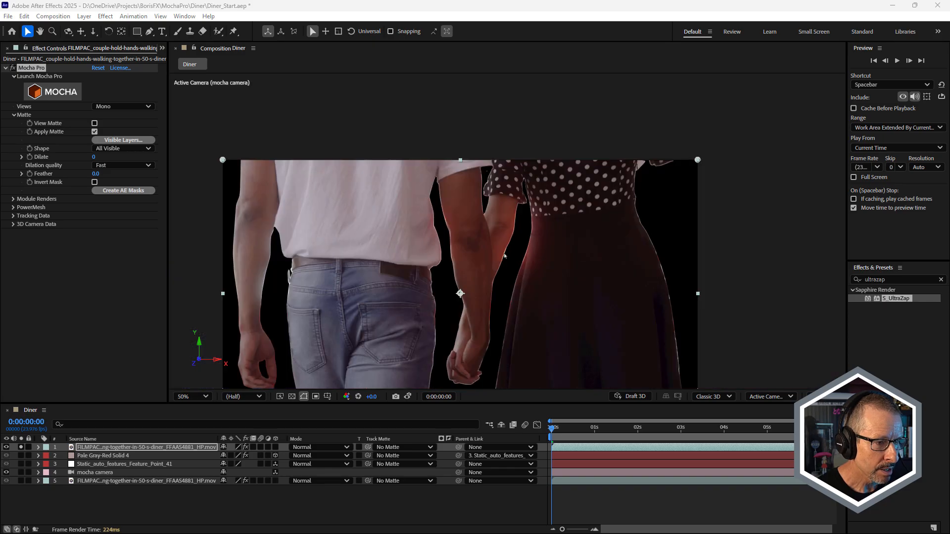
# Unsolo the matted couple layer and hide the background footage layer to isolate the couple and the neon heart.
pyautogui.click(21, 447)
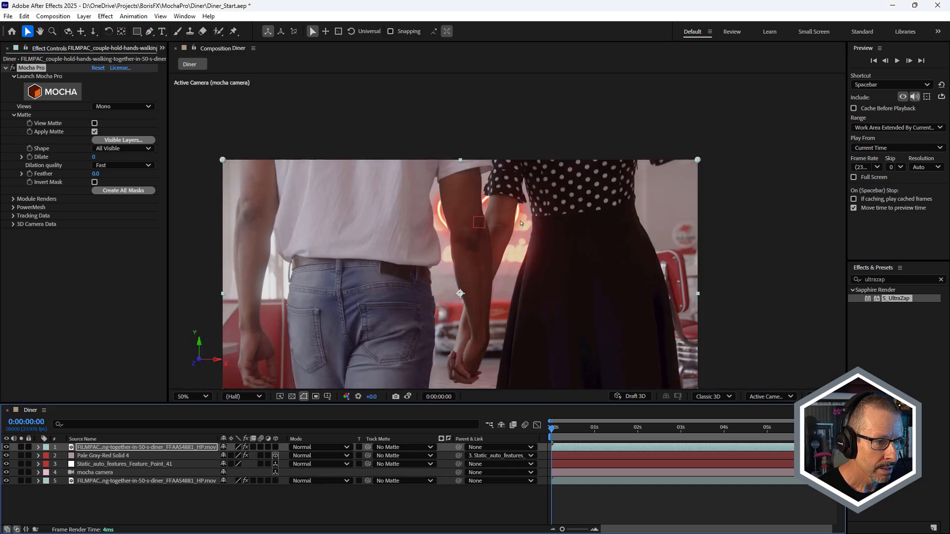
pyautogui.scroll(4, 520, 227)
pyautogui.scroll(-2, 516, 253)
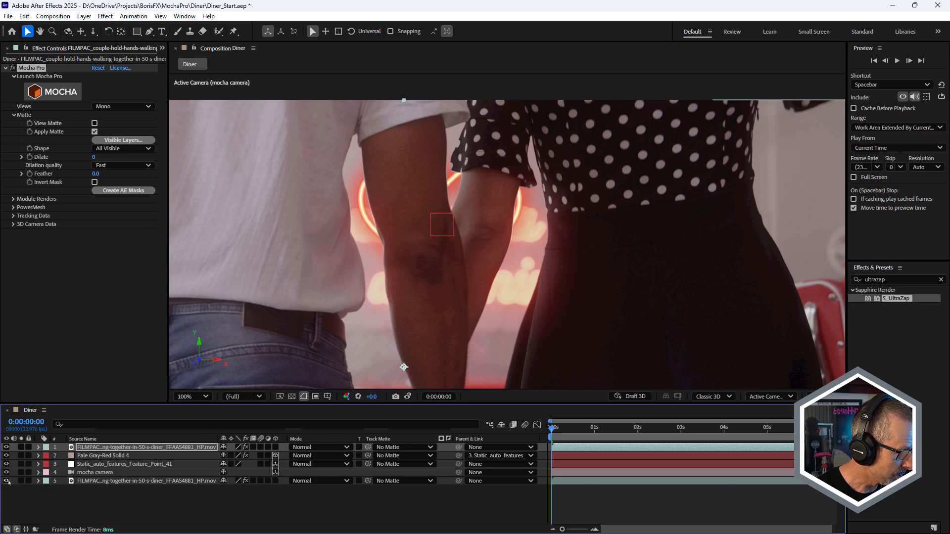
pyautogui.click(6, 481)
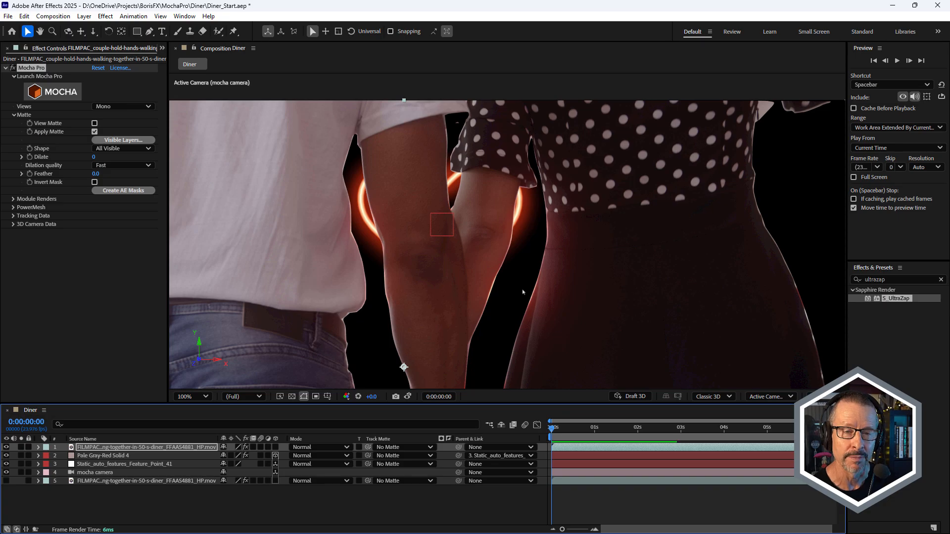
# Open the Sapphire Mocha editor for the S_UltraZap effect on Pale Gray-Red Solid 4.
pyautogui.click(79, 449)
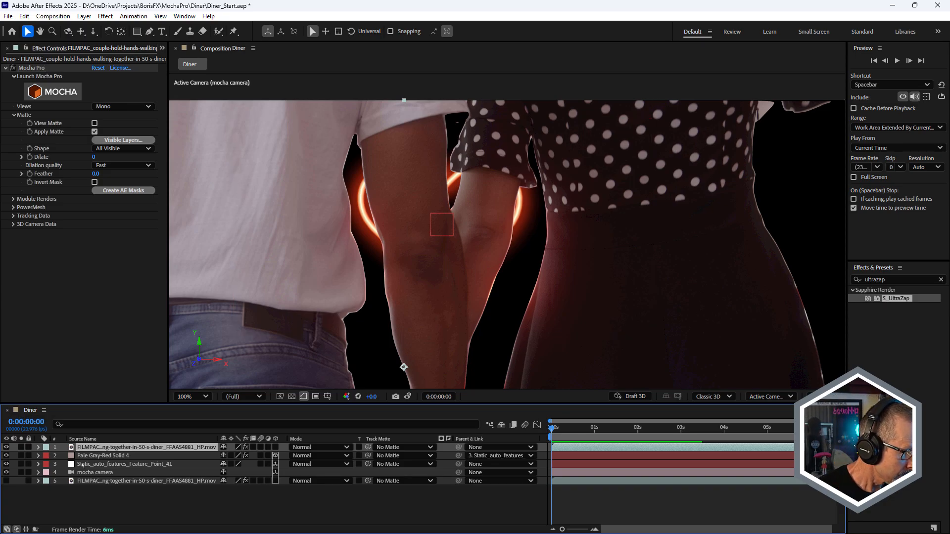
pyautogui.click(84, 457)
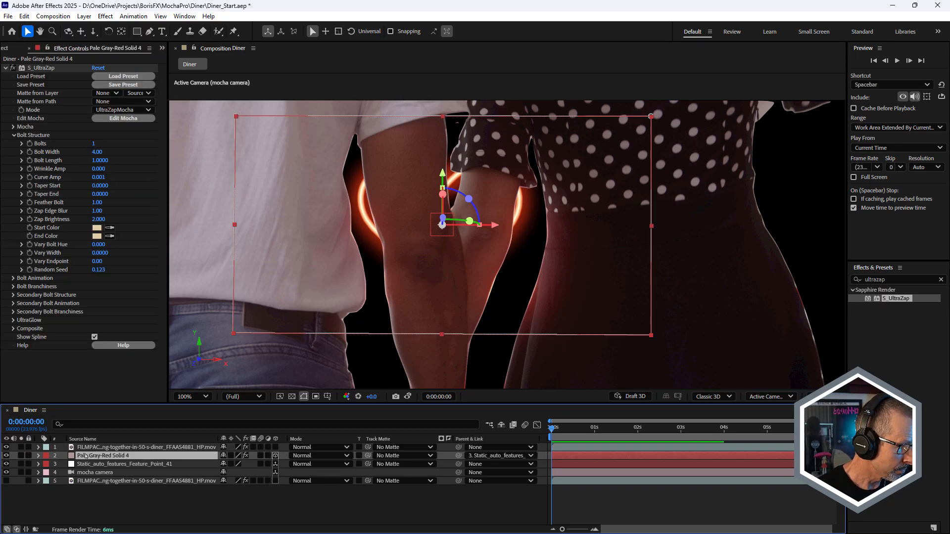
pyautogui.click(84, 448)
pyautogui.click(83, 456)
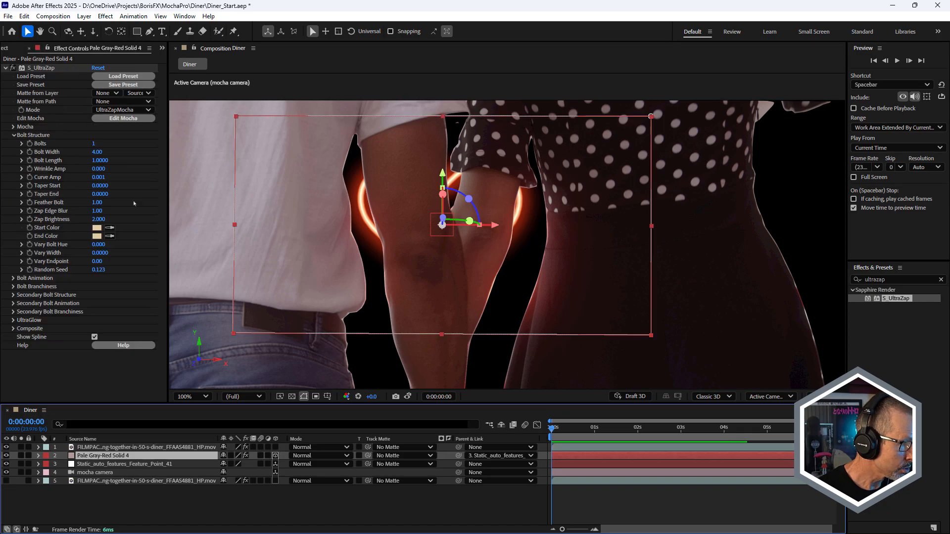
pyautogui.click(127, 119)
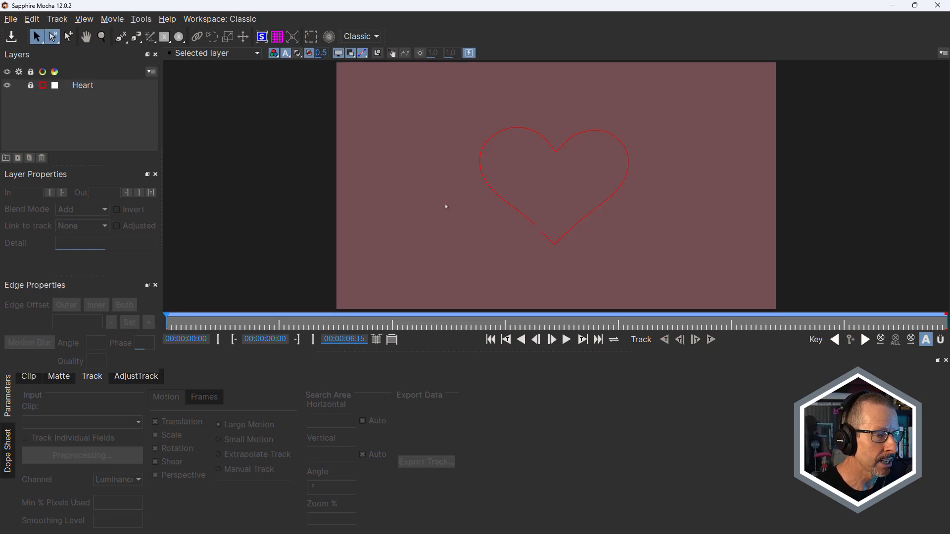
# Duplicate the Heart layer and scale the copy up into a large heart surrounding the original.
pyautogui.rightClick(82, 87)
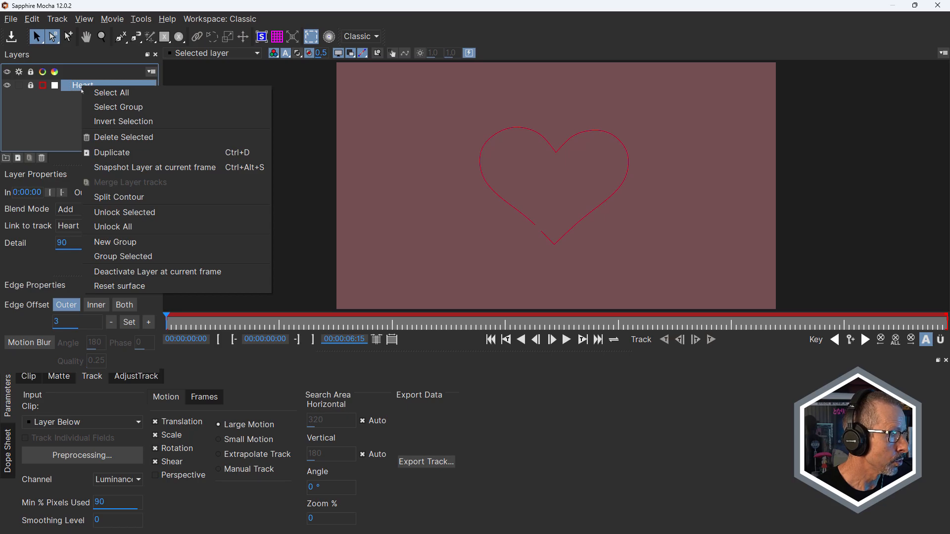
pyautogui.click(117, 155)
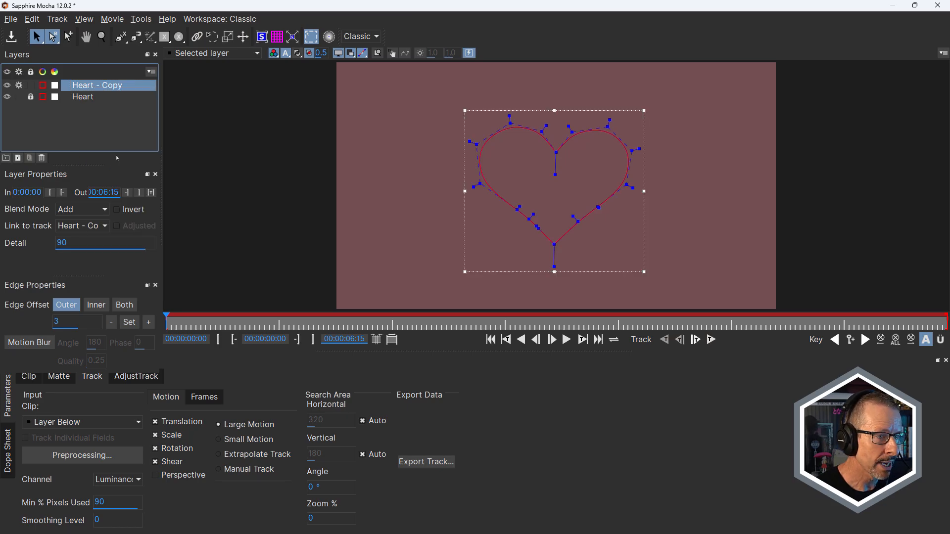
pyautogui.moveTo(645, 272); pyautogui.dragTo(709, 309)
pyautogui.press('super+space')
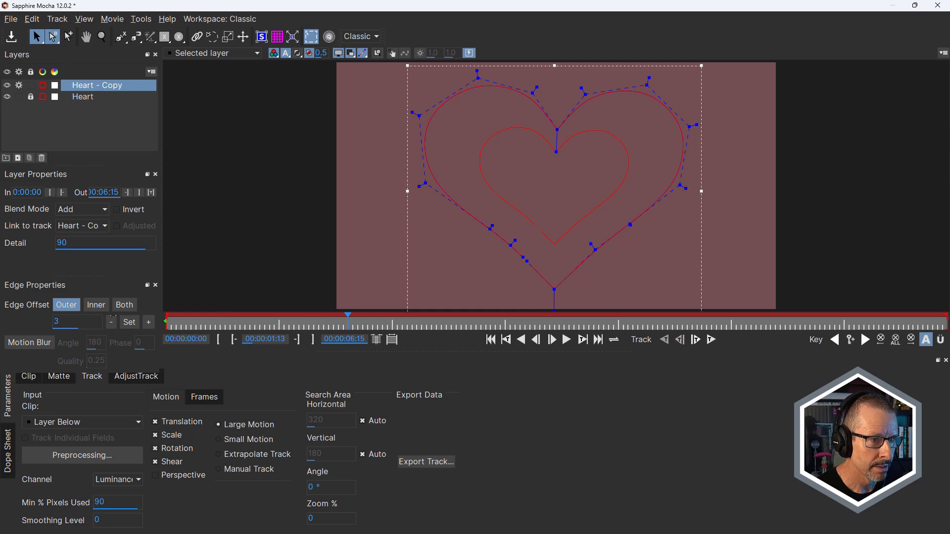
# Unlock the original Heart layer, scale it down slightly, and move it a little lower inside the large heart.
pyautogui.click(579, 139)
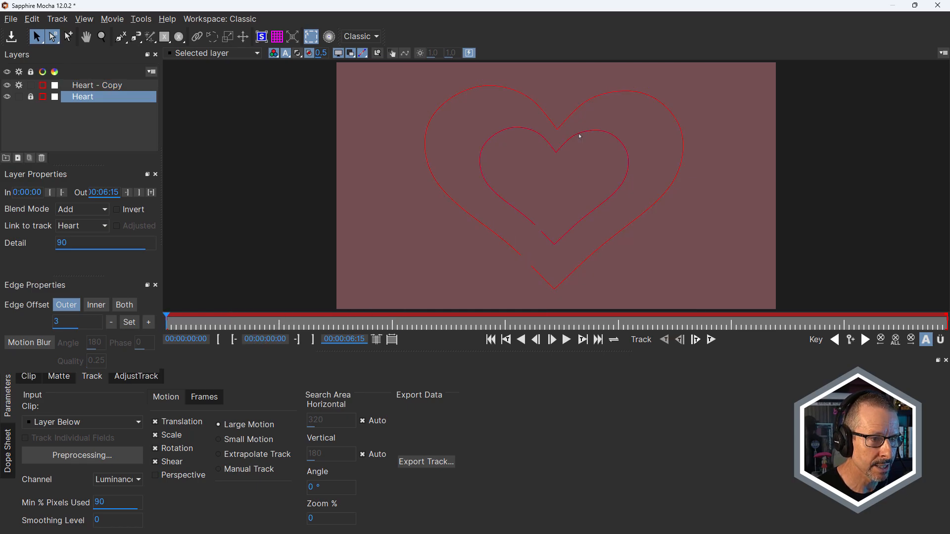
pyautogui.click(88, 86)
pyautogui.click(98, 97)
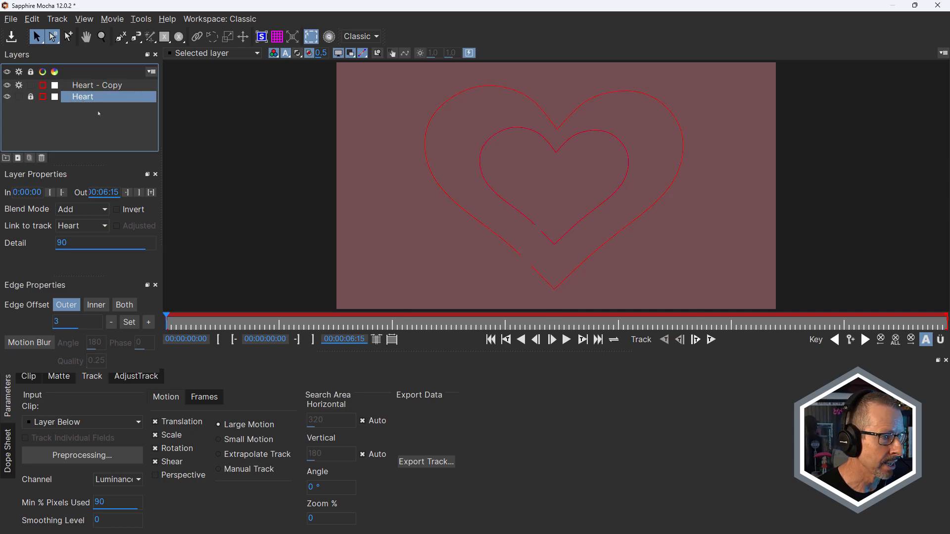
pyautogui.click(75, 99)
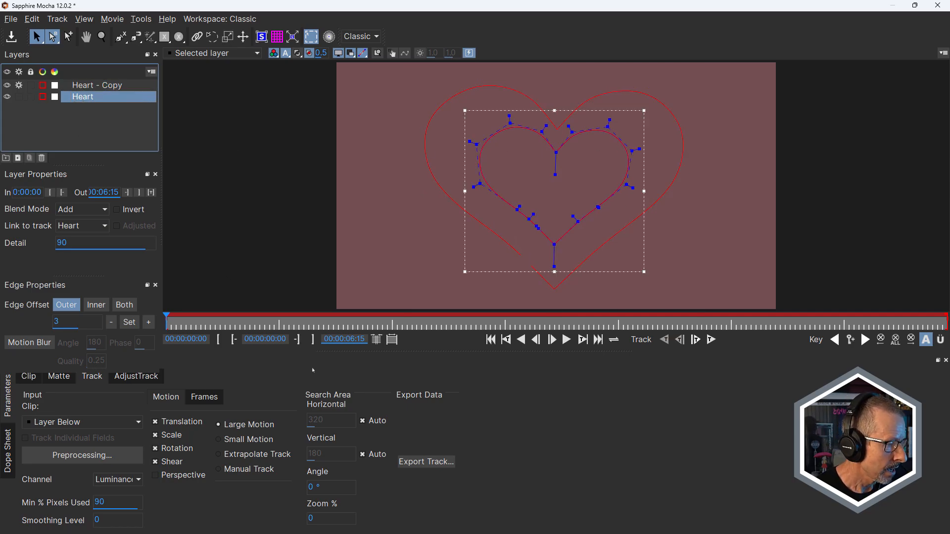
pyautogui.moveTo(644, 272); pyautogui.dragTo(631, 257)
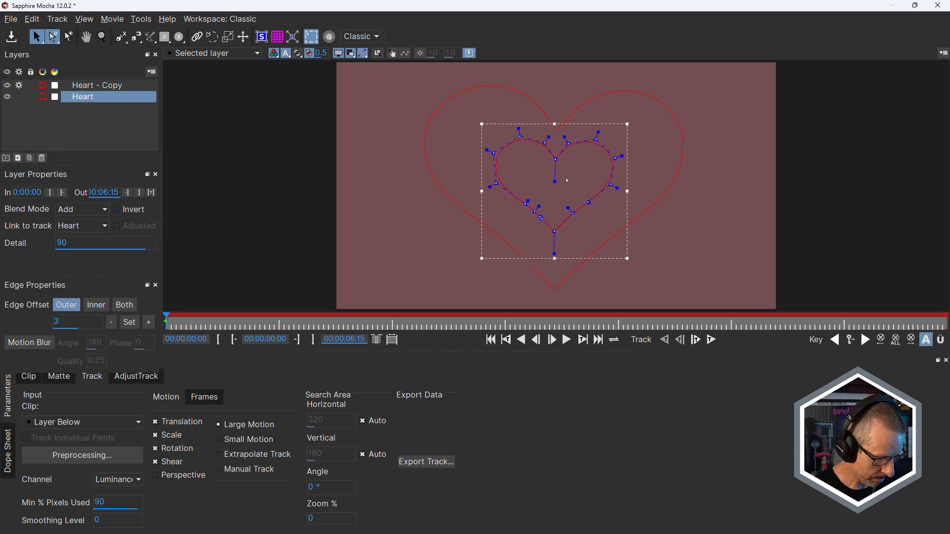
pyautogui.moveTo(557, 159); pyautogui.dragTo(558, 169)
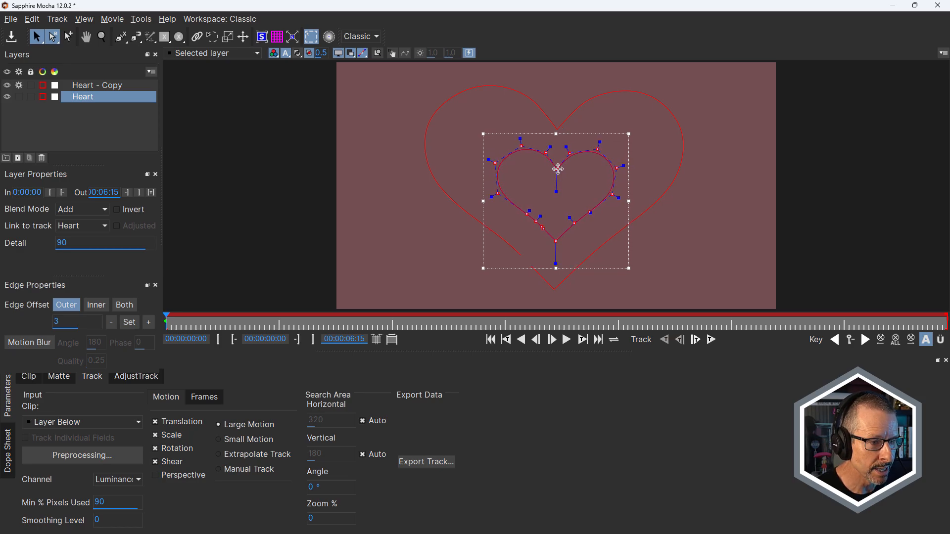
# Duplicate the Heart layer, shrink the copy, and place it beside the large heart's lower right edge.
pyautogui.click(77, 98)
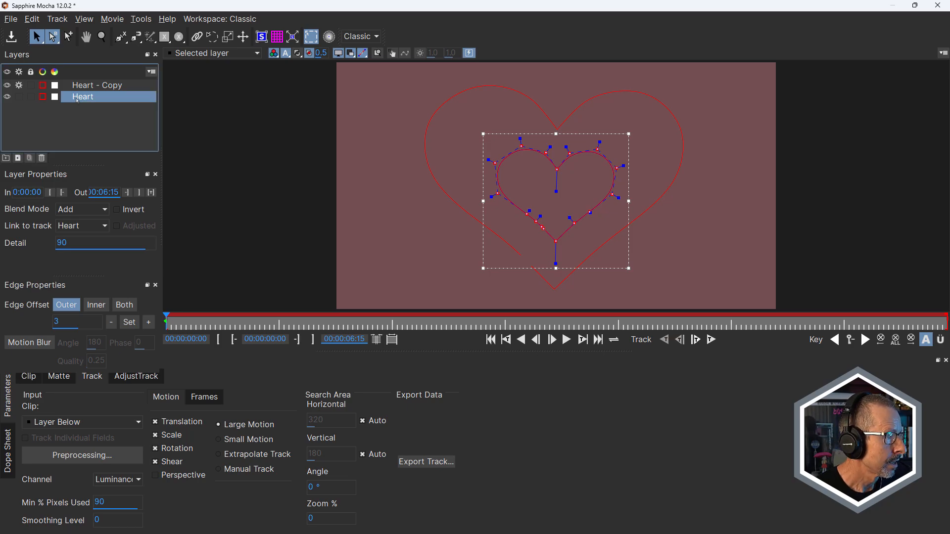
pyautogui.rightClick(78, 98)
pyautogui.click(94, 165)
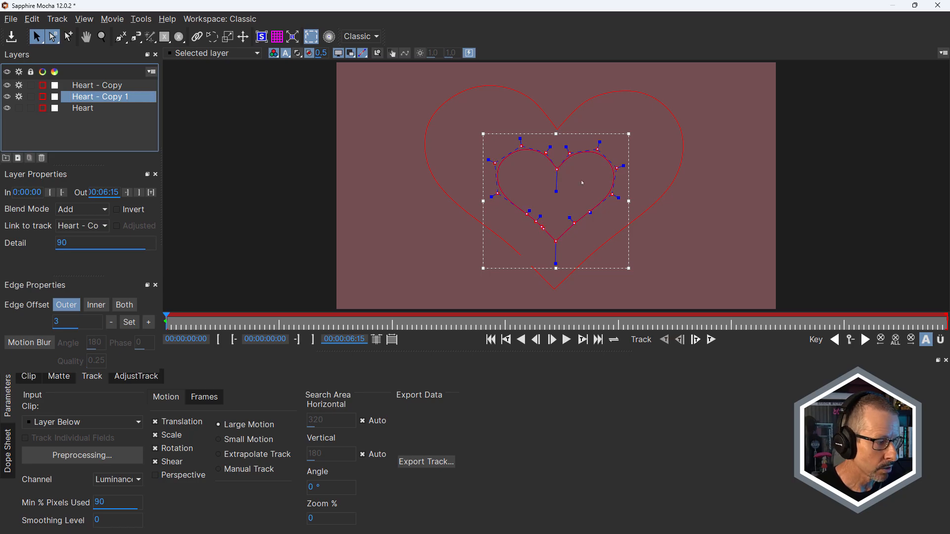
pyautogui.moveTo(562, 168); pyautogui.dragTo(692, 239)
pyautogui.moveTo(621, 206); pyautogui.dragTo(670, 230)
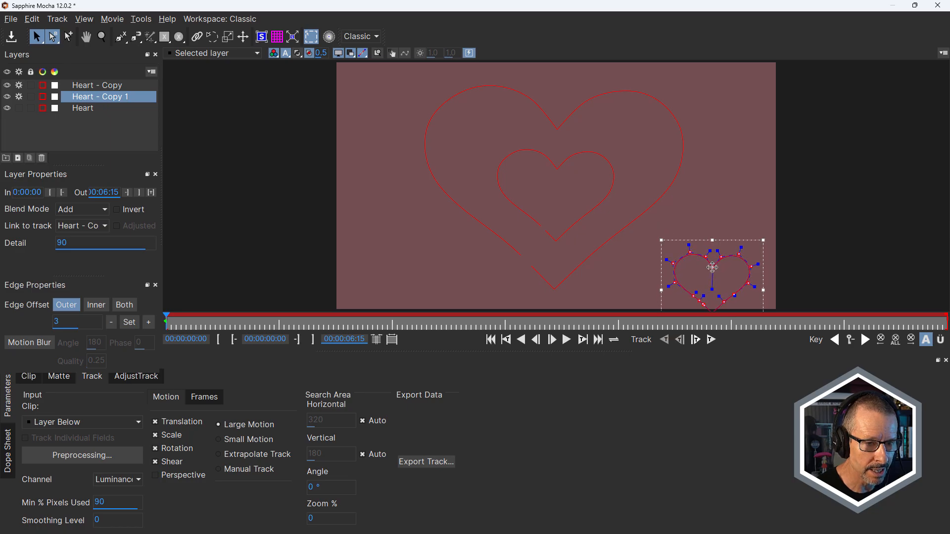
pyautogui.moveTo(713, 268); pyautogui.dragTo(664, 253)
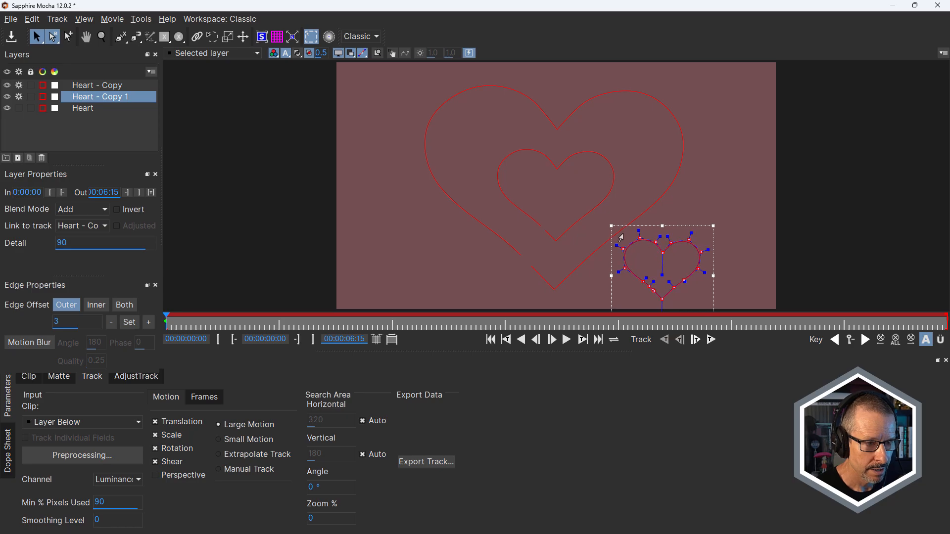
pyautogui.moveTo(612, 226); pyautogui.dragTo(618, 230)
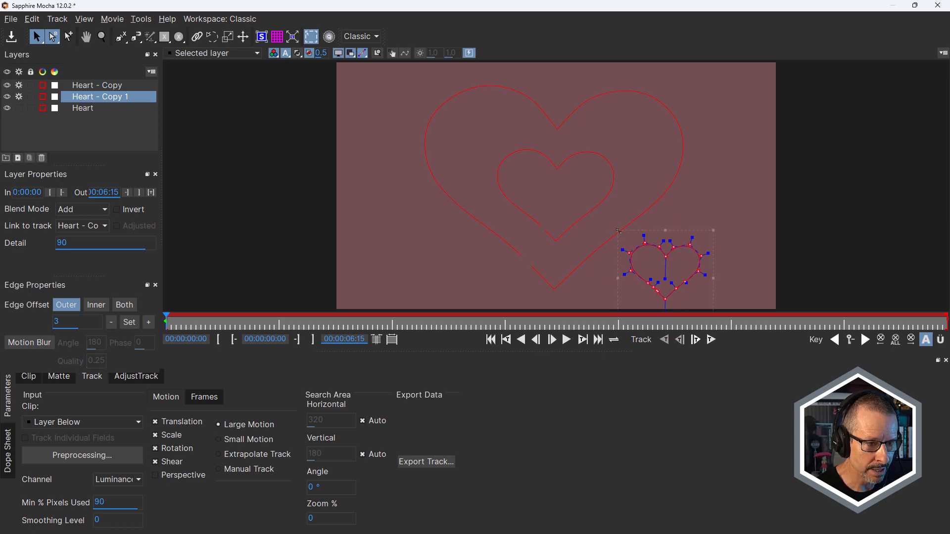
pyautogui.moveTo(666, 255); pyautogui.dragTo(662, 249)
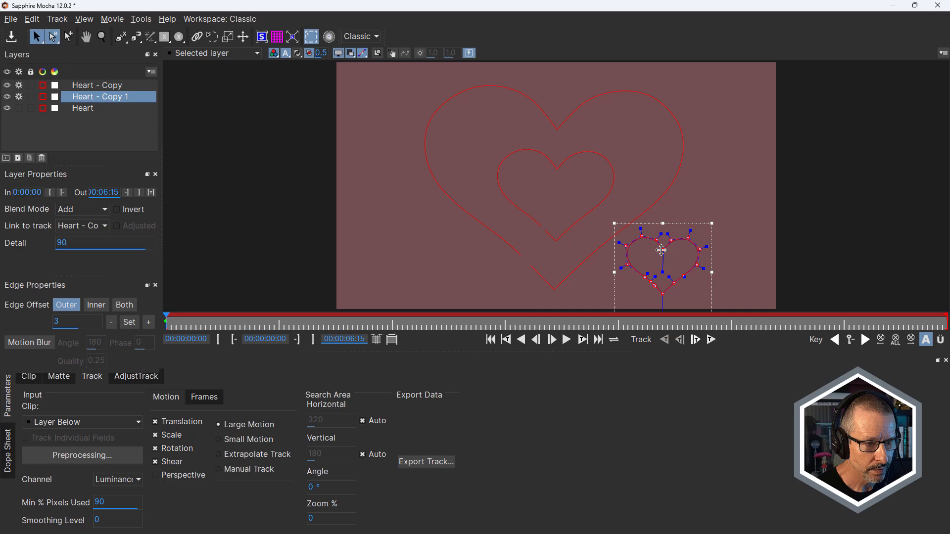
# Duplicate the small heart, place the copy at the lower left of the large heart, then save and return to After Effects.
pyautogui.rightClick(79, 97)
pyautogui.click(104, 166)
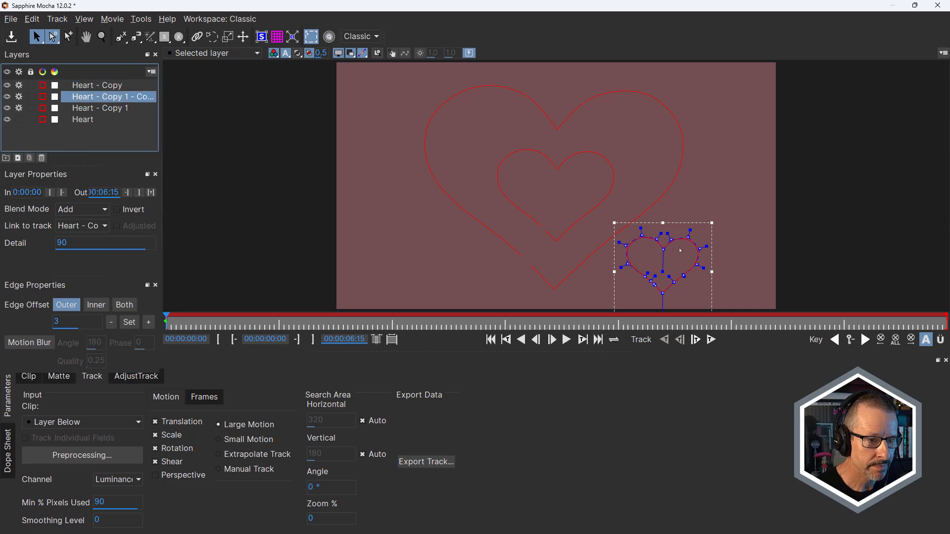
pyautogui.moveTo(661, 247); pyautogui.dragTo(456, 247)
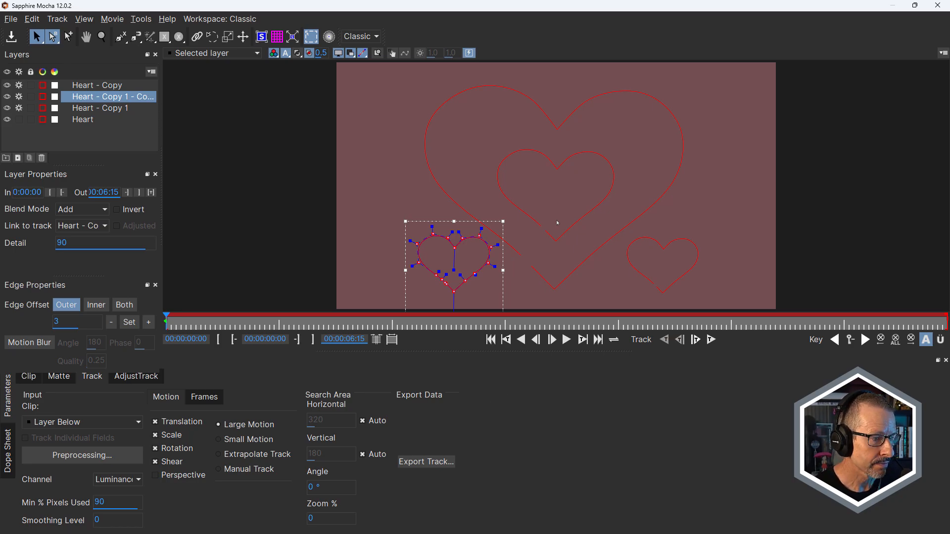
pyautogui.click(938, 6)
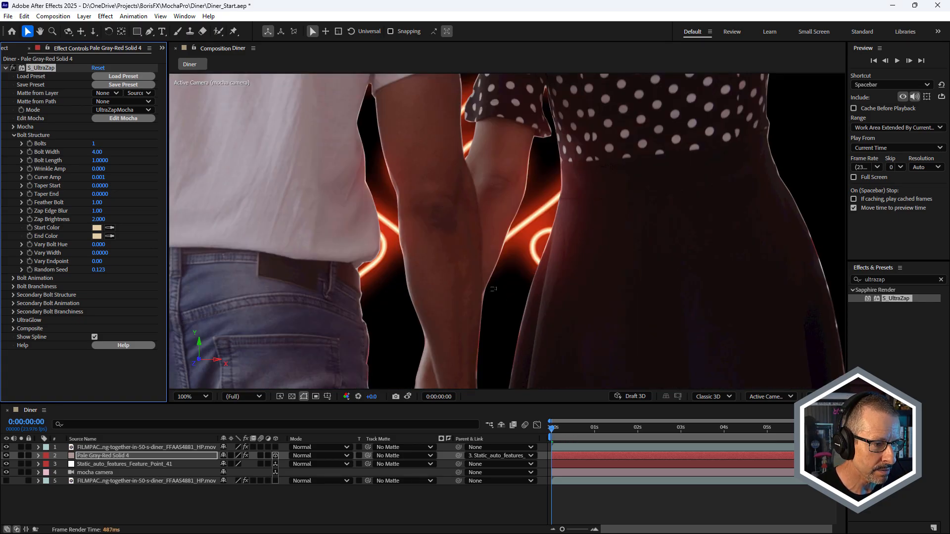
# Move to 0:00:04:04 and examine the neon hearts behind the couple at different zoom levels.
pyautogui.scroll(-2, 483, 300)
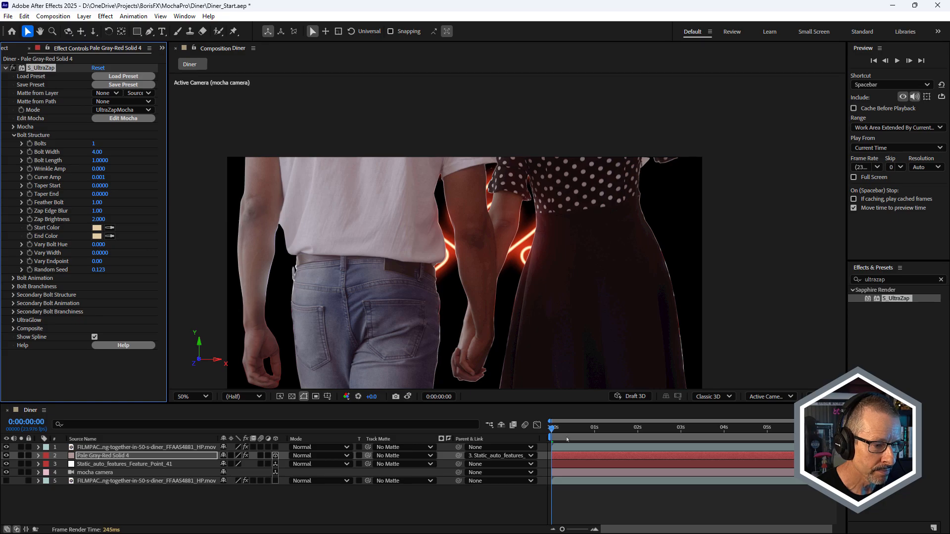
pyautogui.moveTo(567, 439); pyautogui.dragTo(733, 407)
pyautogui.scroll(4, 561, 284)
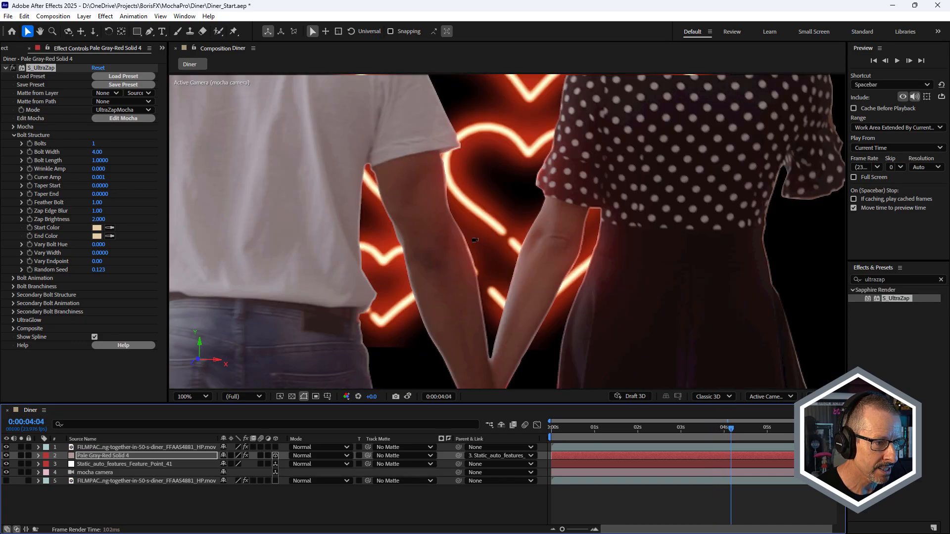
pyautogui.scroll(-2, 459, 257)
pyautogui.scroll(-1, 459, 257)
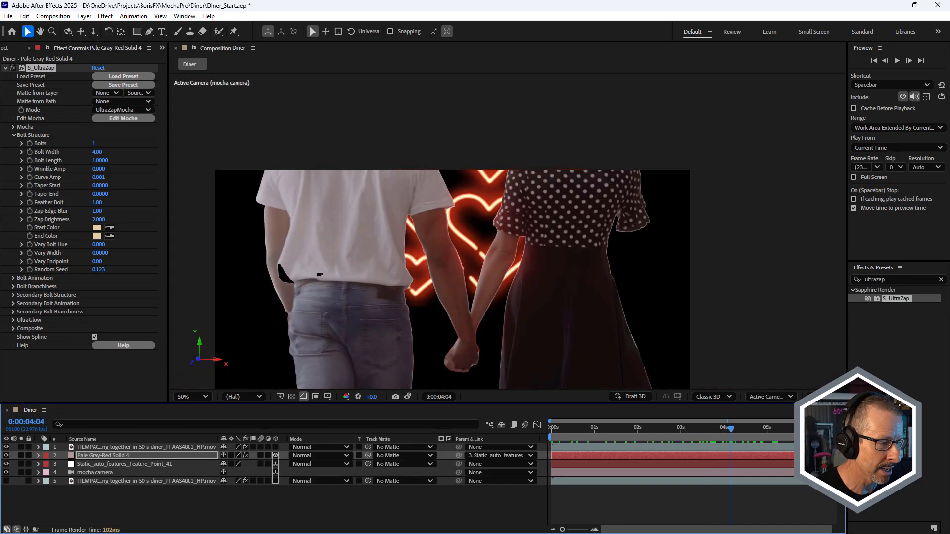
# On the top footage layer, set the Mocha Pro matte's Dilate to -2.
pyautogui.click(106, 448)
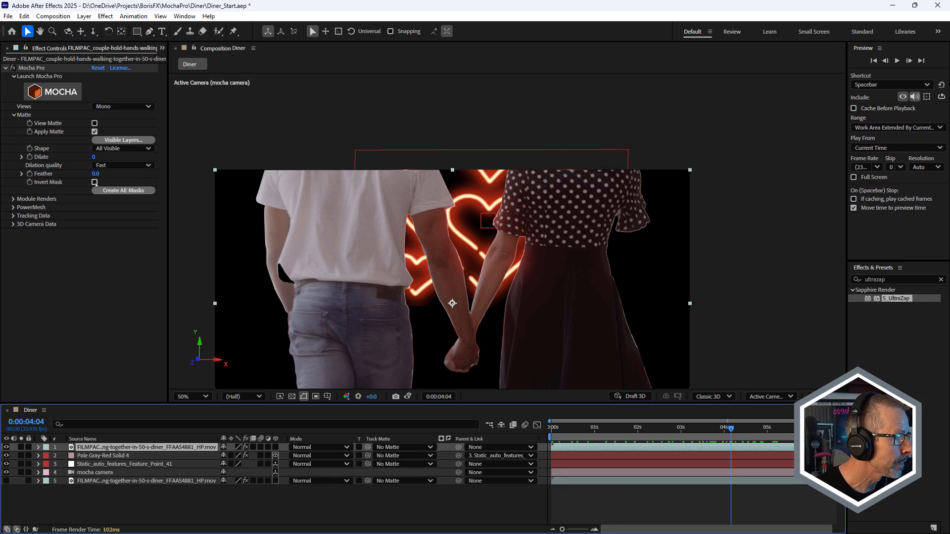
pyautogui.click(94, 158)
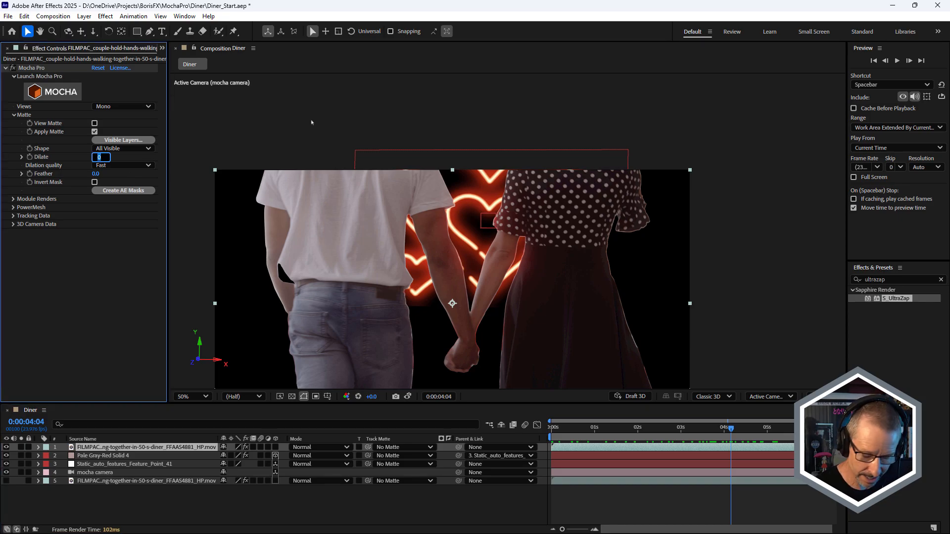
pyautogui.write('-2')
pyautogui.press('Return')
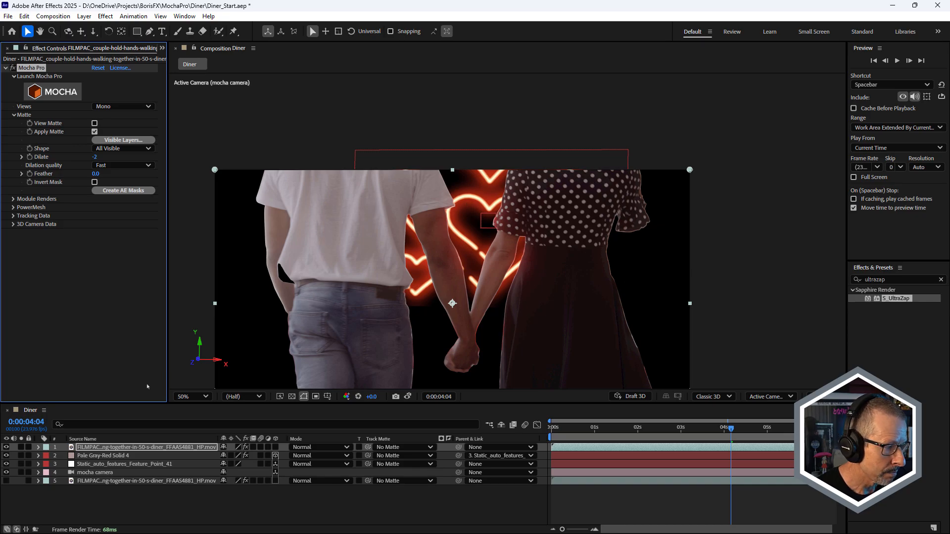
pyautogui.click(21, 448)
pyautogui.click(21, 448)
# Set the Mocha Pro matte's dilation quality to High quality and its Feather to 2, then inspect the couple's edges.
pyautogui.click(116, 165)
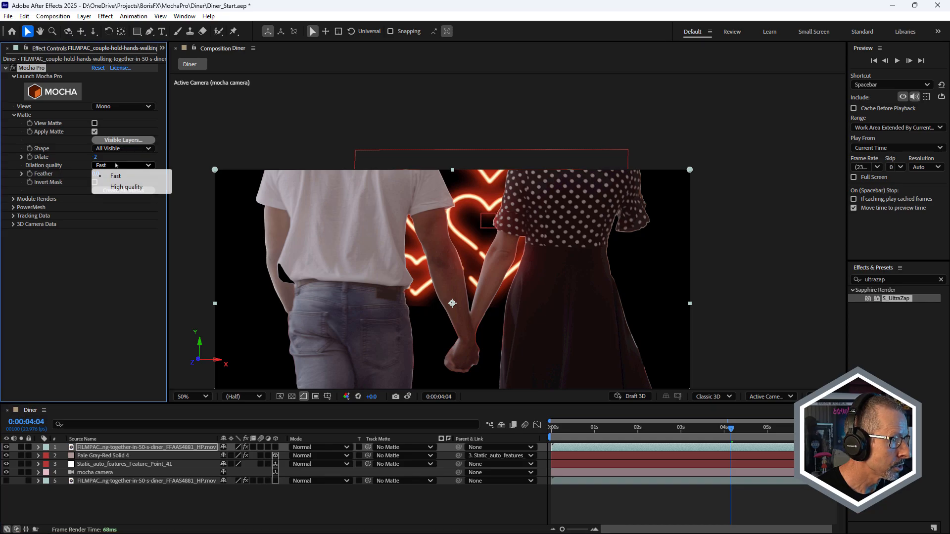
pyautogui.click(124, 187)
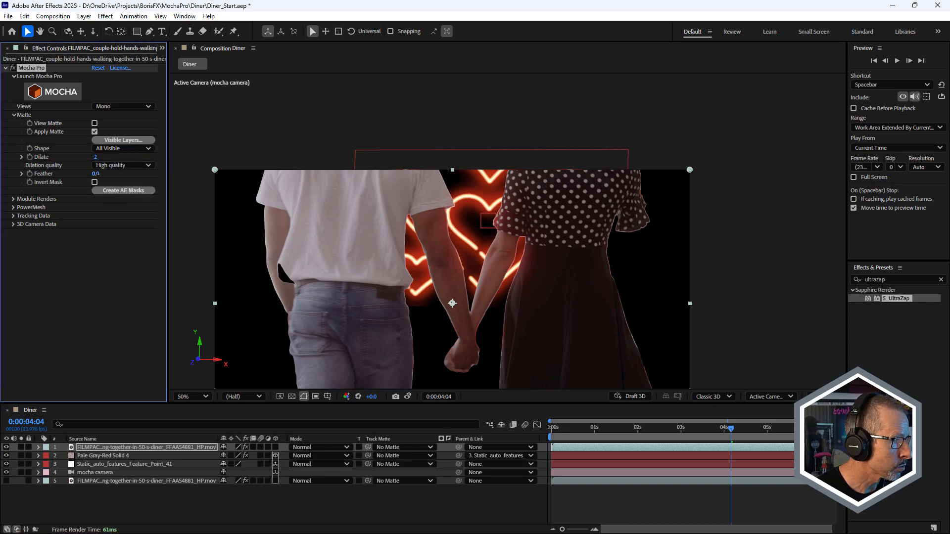
pyautogui.click(96, 173)
pyautogui.write('2')
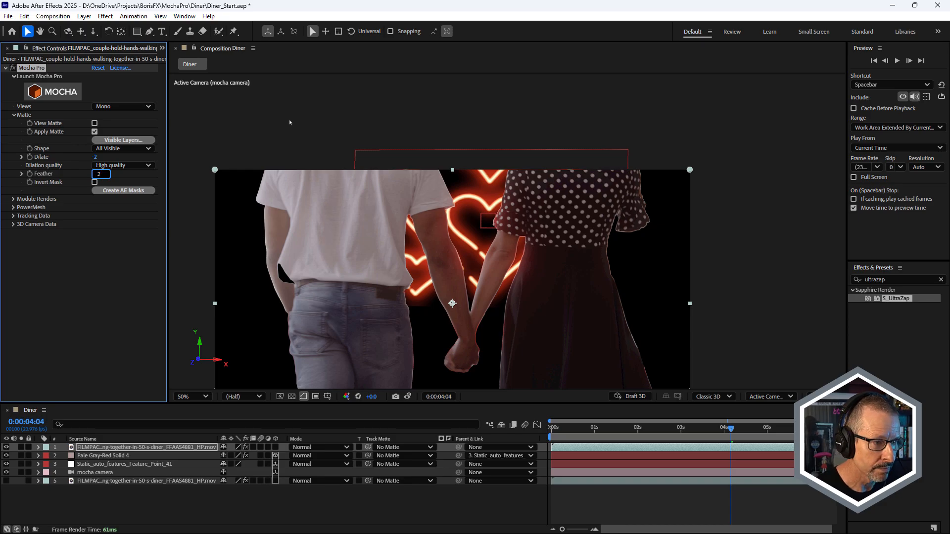
pyautogui.press('Return')
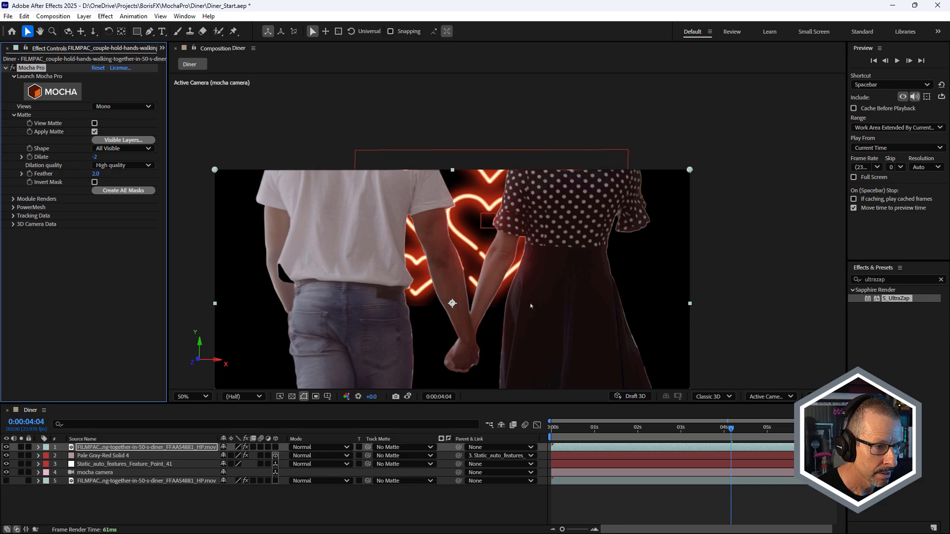
pyautogui.scroll(2, 491, 293)
pyautogui.scroll(-2, 492, 292)
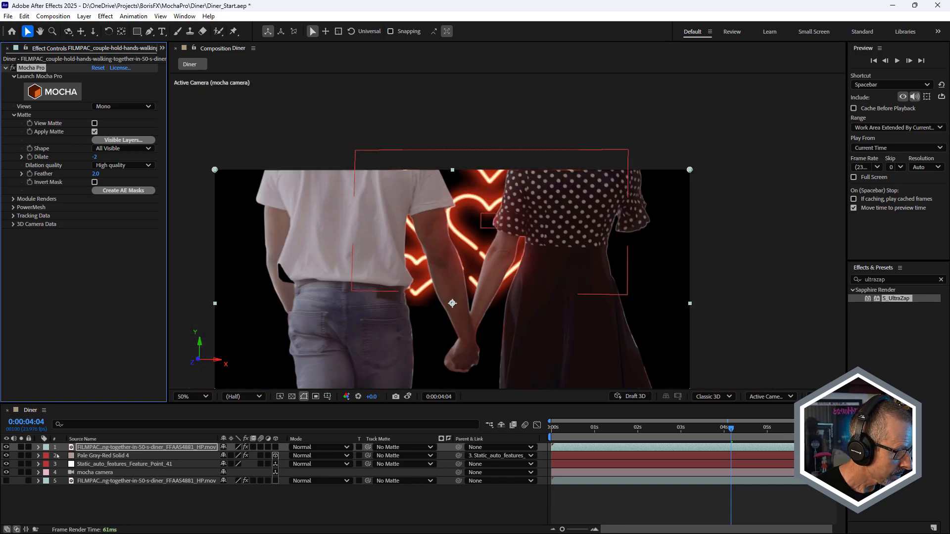
# Set S_UltraZap's composite Combine mode to Screen on Pale Gray-Red Solid 4 and turn on the original background footage layer.
pyautogui.click(89, 458)
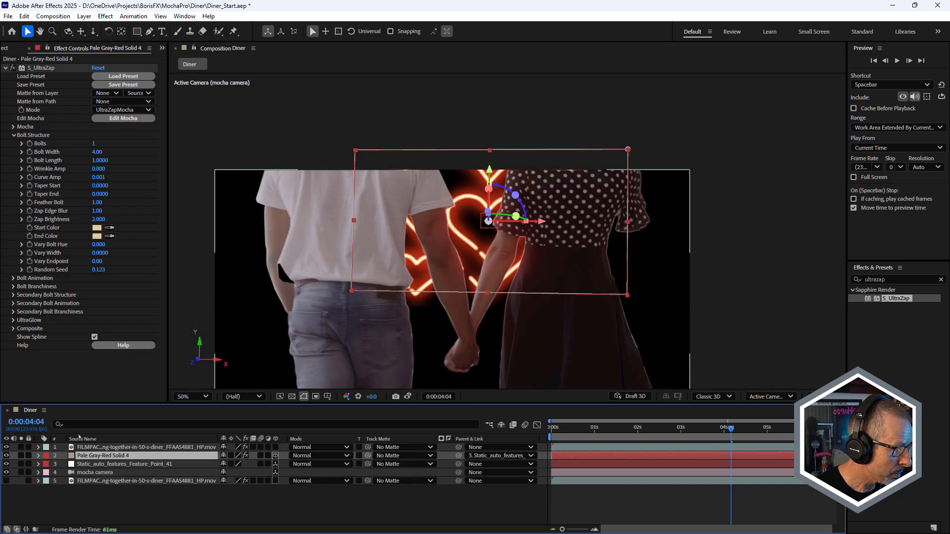
pyautogui.click(13, 329)
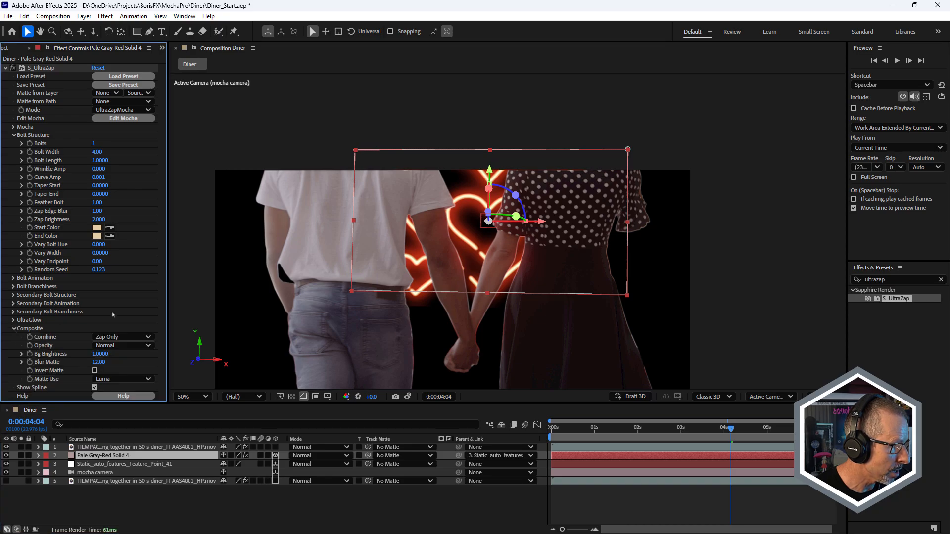
pyautogui.click(123, 338)
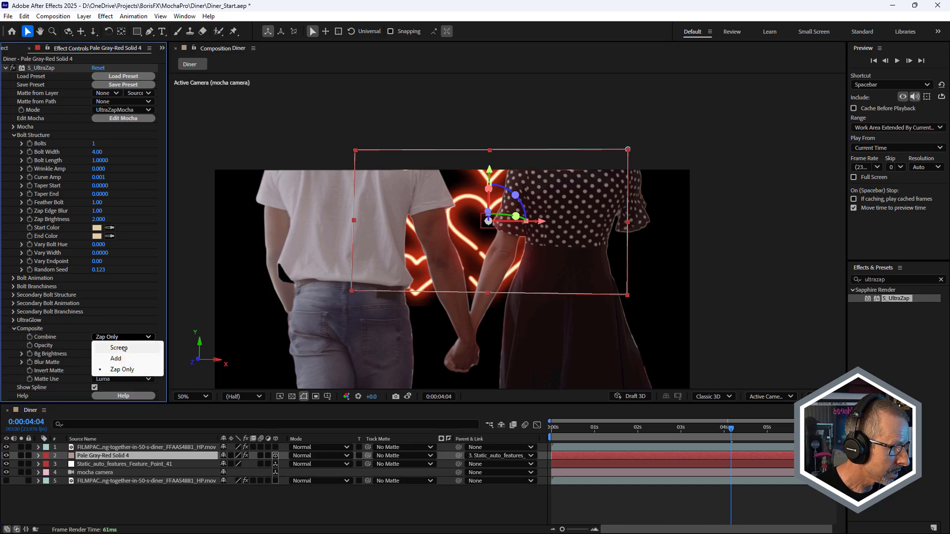
pyautogui.click(124, 349)
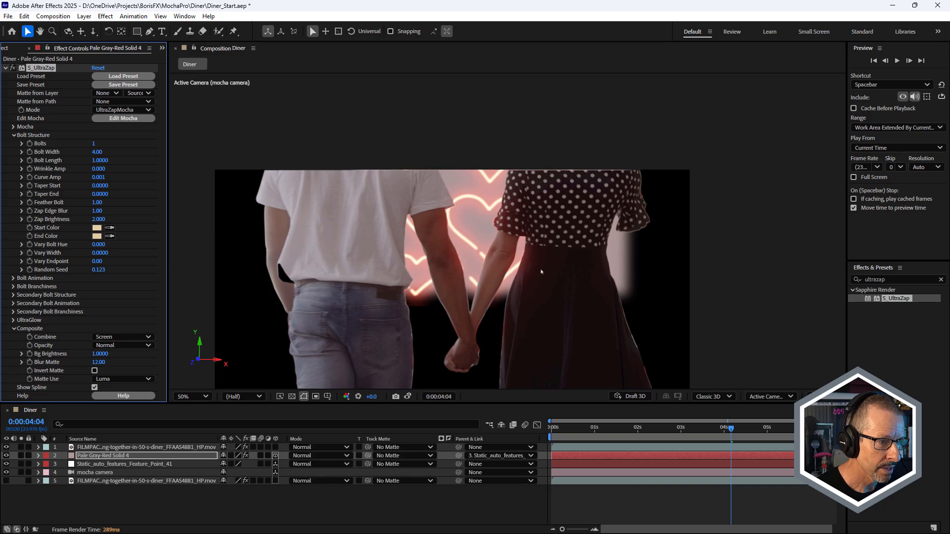
pyautogui.click(6, 481)
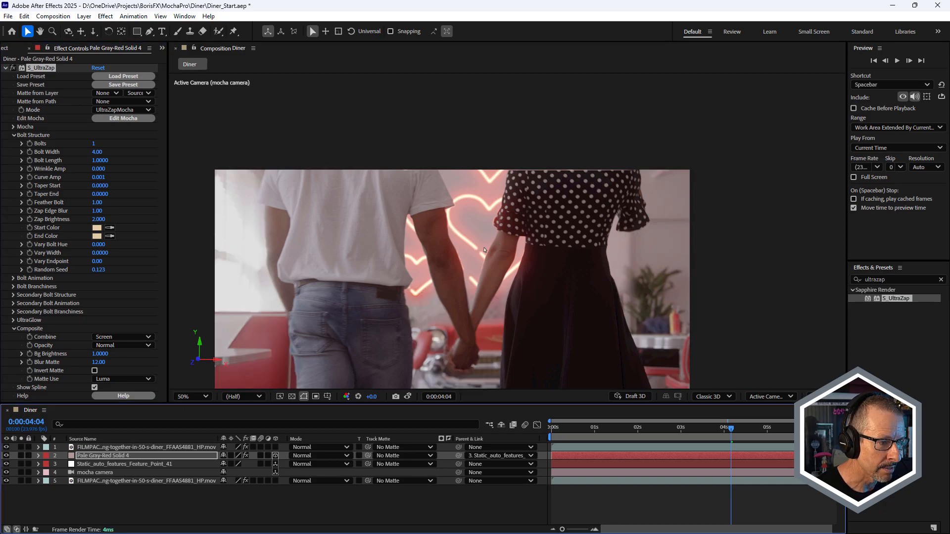
pyautogui.scroll(4, 413, 316)
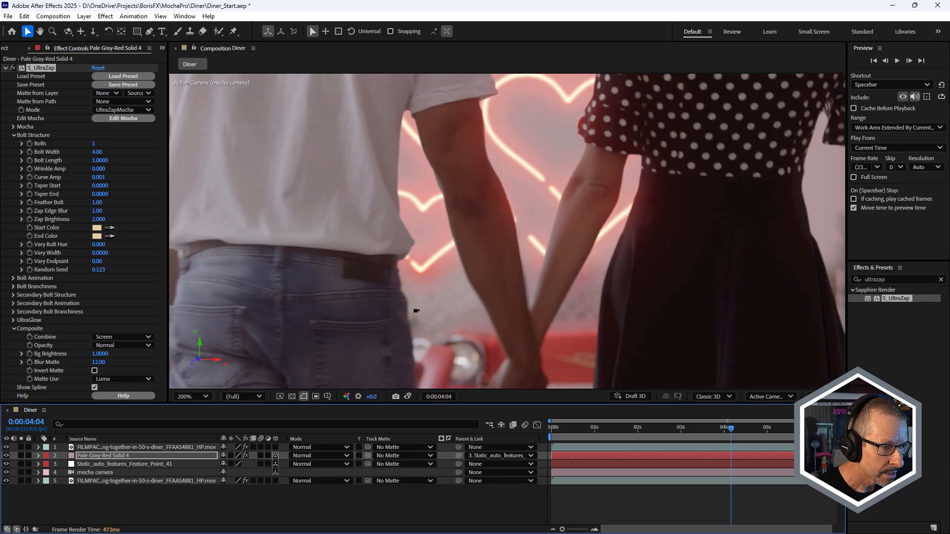
pyautogui.scroll(-2, 420, 305)
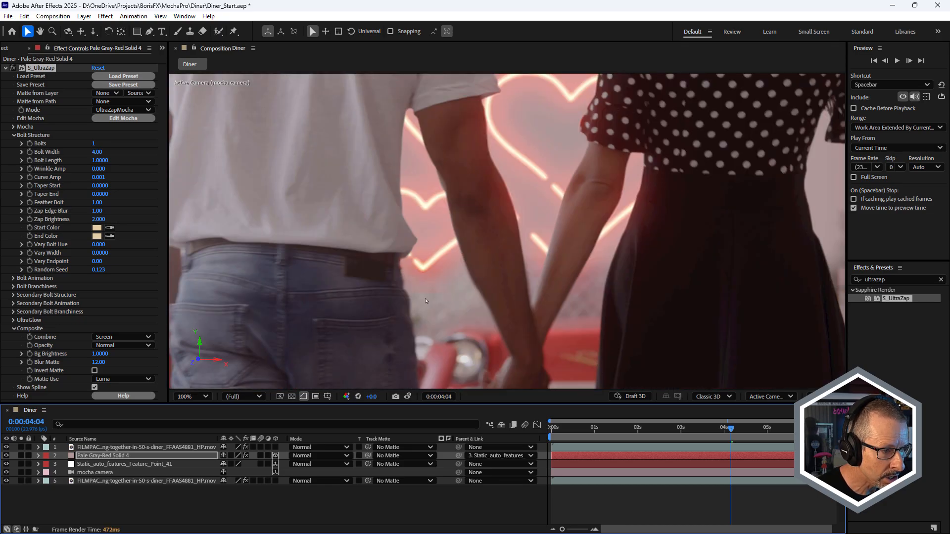
# At 0:00:03:21, open the UltraZap splines in Mocha, scale down the large outer heart, and move it slightly higher.
pyautogui.click(99, 456)
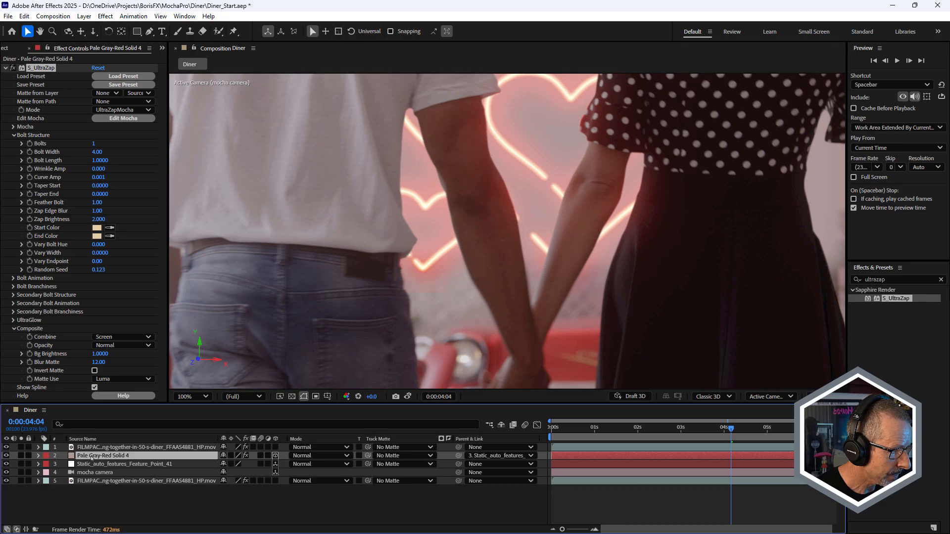
pyautogui.scroll(-2, 459, 267)
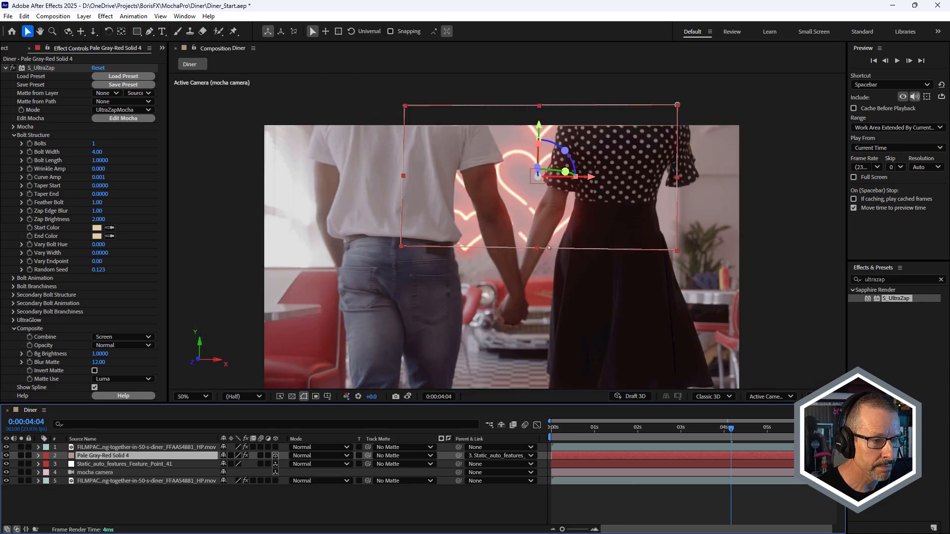
pyautogui.moveTo(731, 427); pyautogui.dragTo(719, 410)
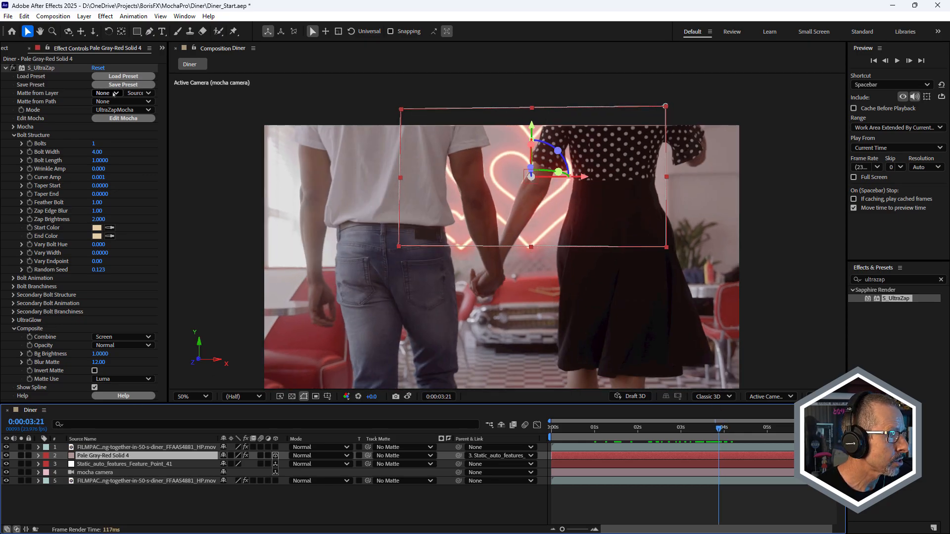
pyautogui.click(122, 118)
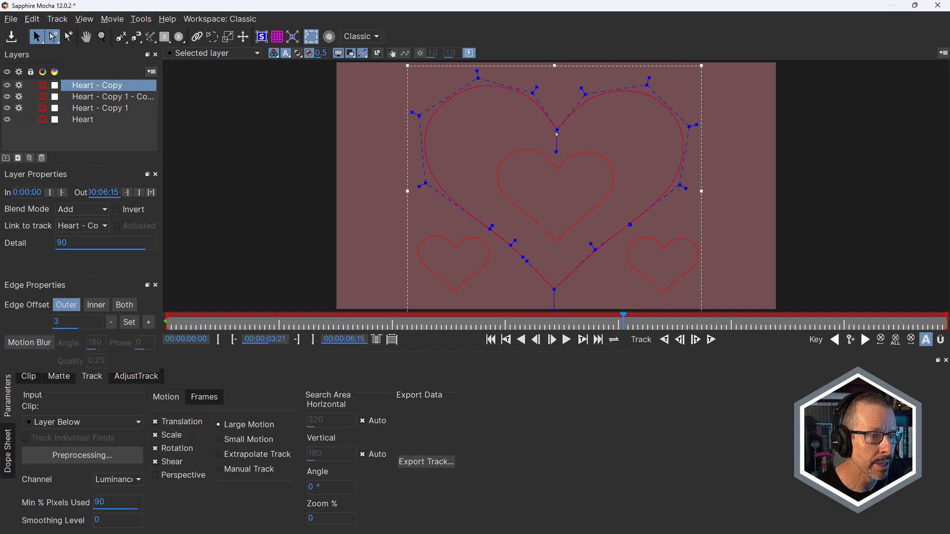
pyautogui.moveTo(556, 132); pyautogui.dragTo(557, 125)
pyautogui.hotkey('ctrl', 'z')
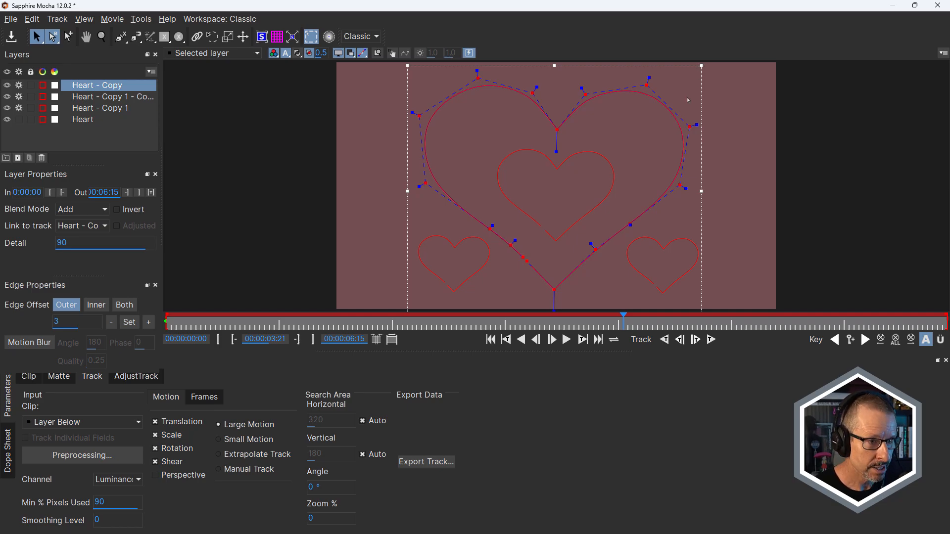
pyautogui.moveTo(701, 66); pyautogui.dragTo(683, 82)
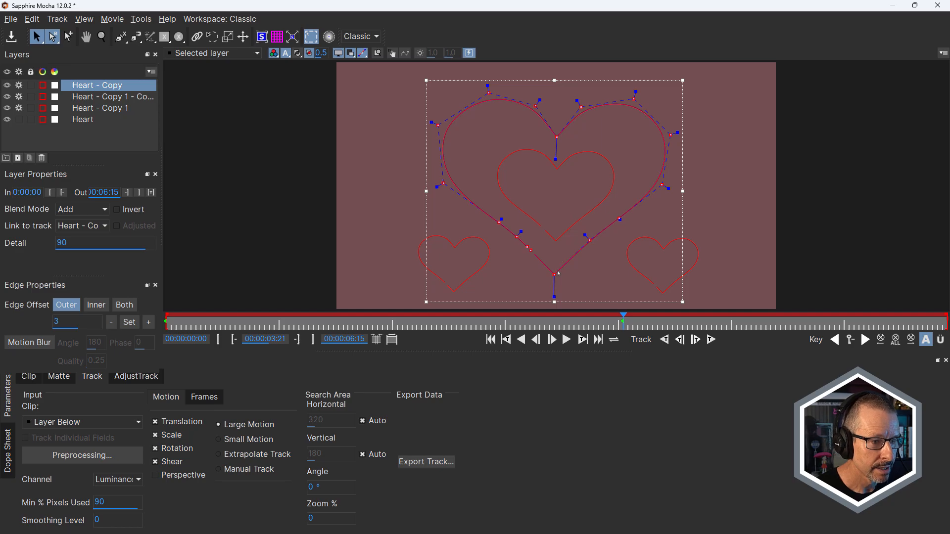
pyautogui.moveTo(558, 273); pyautogui.dragTo(557, 265)
# Move the inner heart up within the large heart and raise the two small lower hearts closer to it.
pyautogui.click(574, 158)
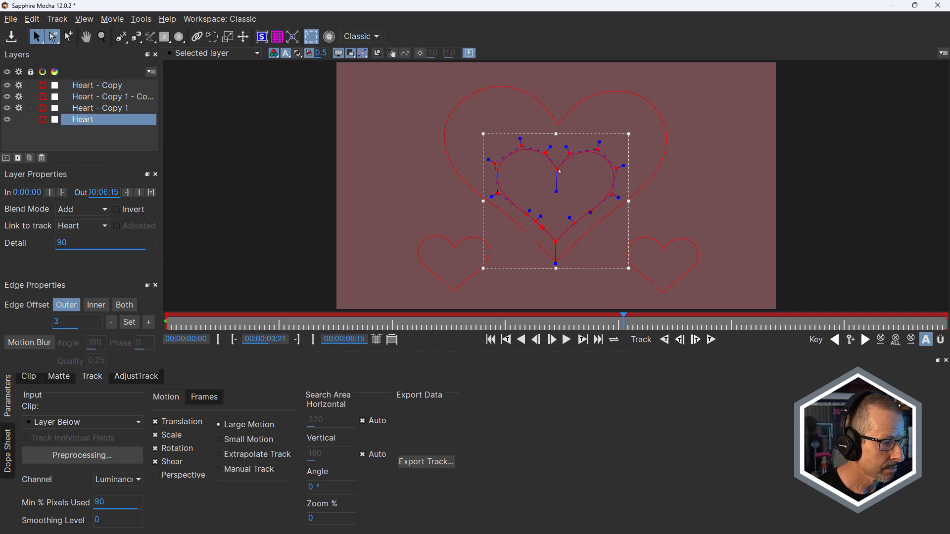
pyautogui.moveTo(561, 174); pyautogui.dragTo(561, 157)
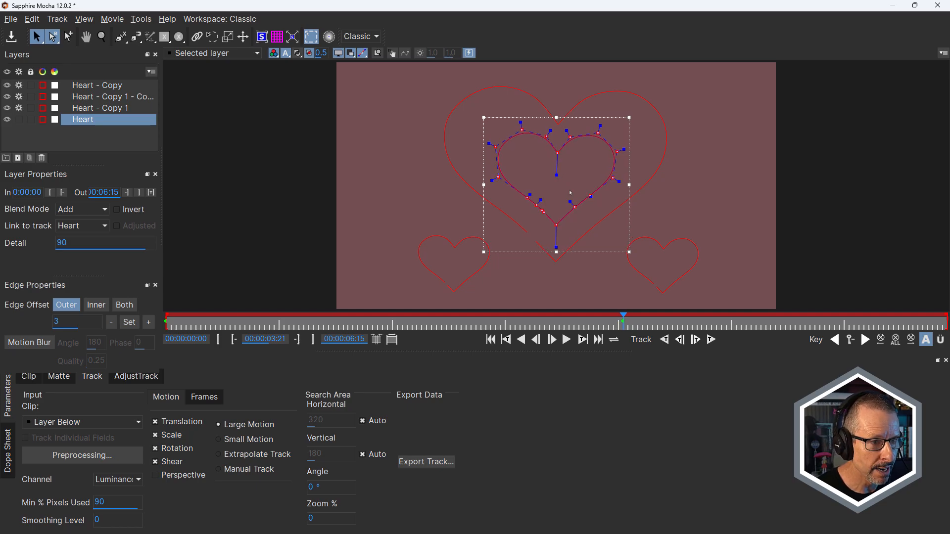
pyautogui.click(671, 248)
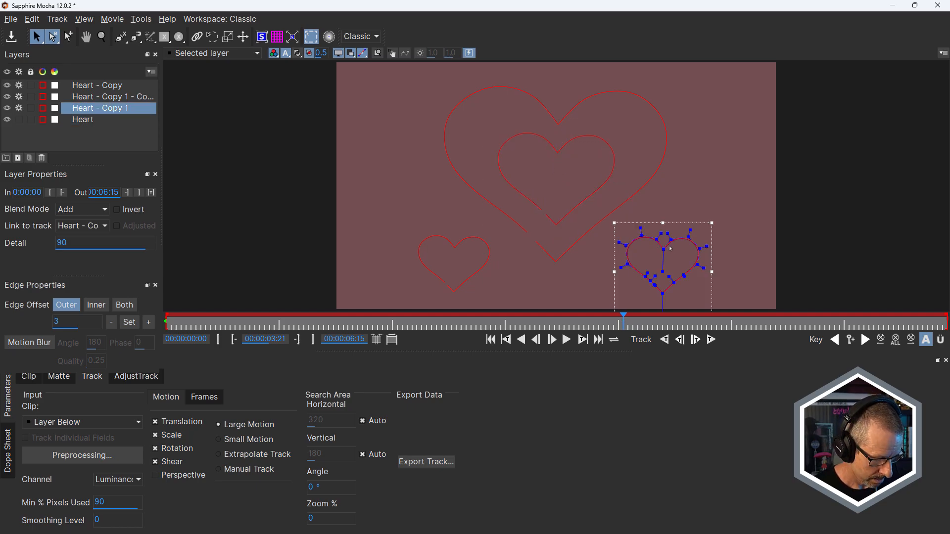
pyautogui.keyDown('shift'); pyautogui.click(473, 245); pyautogui.keyUp('shift')
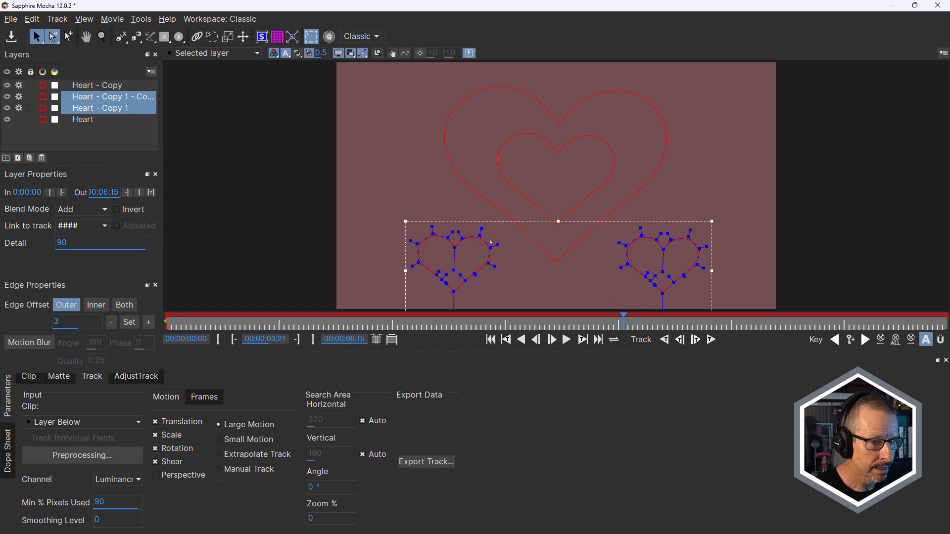
pyautogui.hotkey('ctrl', 'a')
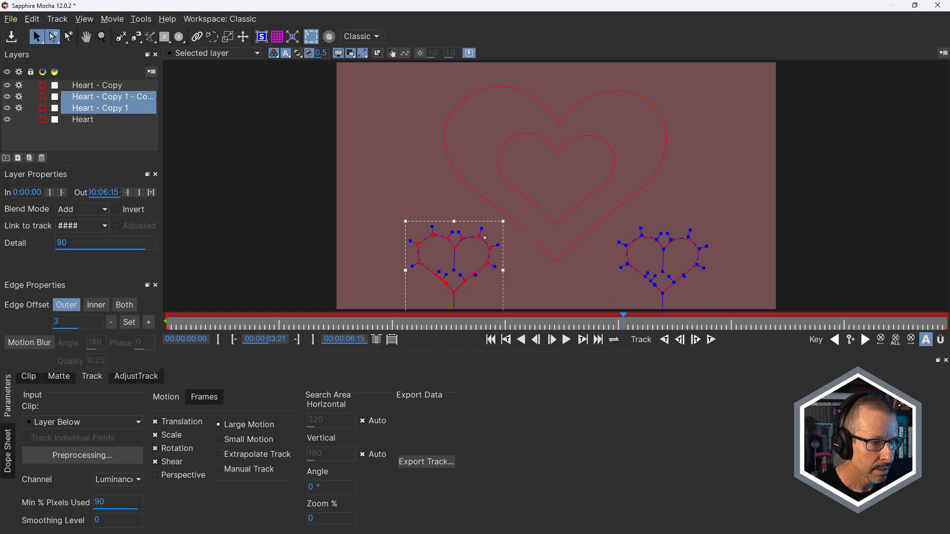
pyautogui.moveTo(481, 238); pyautogui.dragTo(484, 215)
pyautogui.click(672, 240)
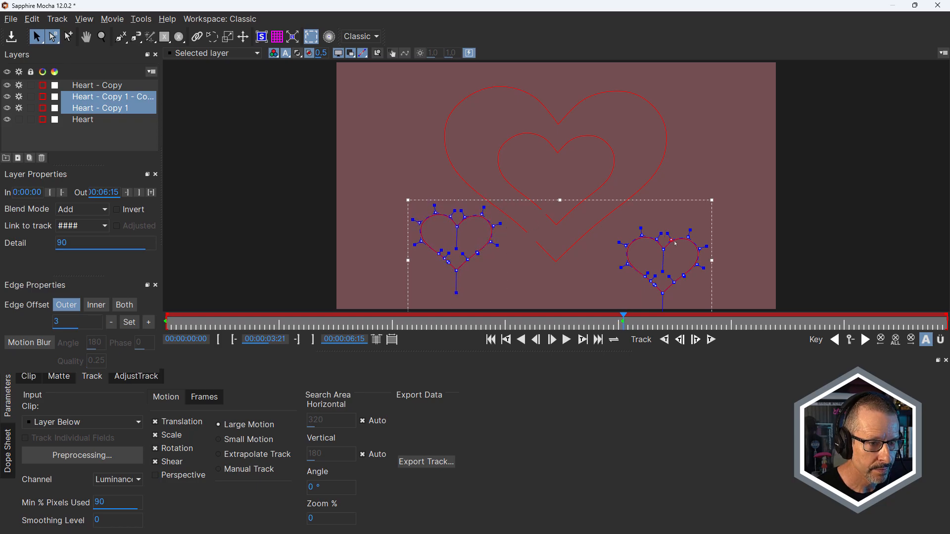
pyautogui.moveTo(676, 242); pyautogui.dragTo(664, 225)
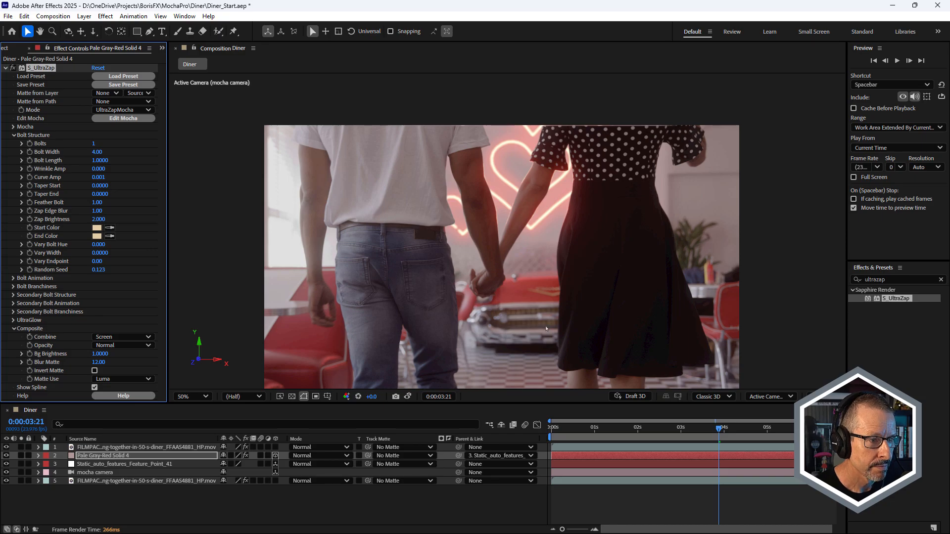
# Scrub through the composition to 0:00:03:14 and examine the repositioned neon hearts behind the couple up close.
pyautogui.moveTo(558, 429); pyautogui.dragTo(707, 437)
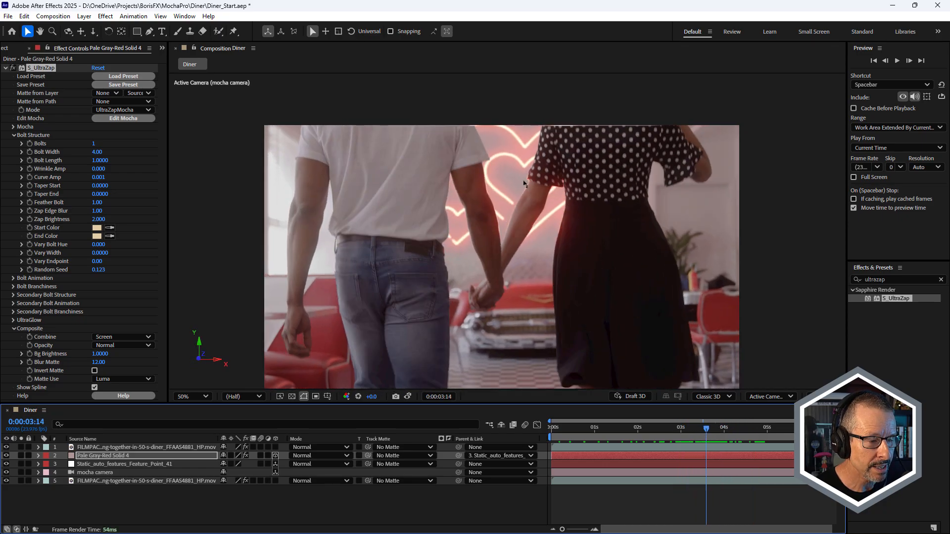
pyautogui.scroll(2, 524, 183)
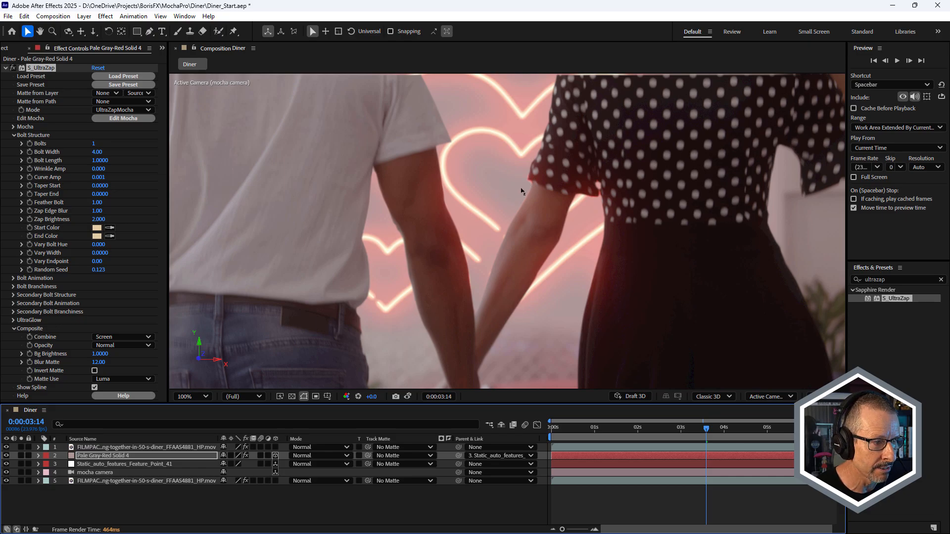
pyautogui.scroll(-2, 521, 191)
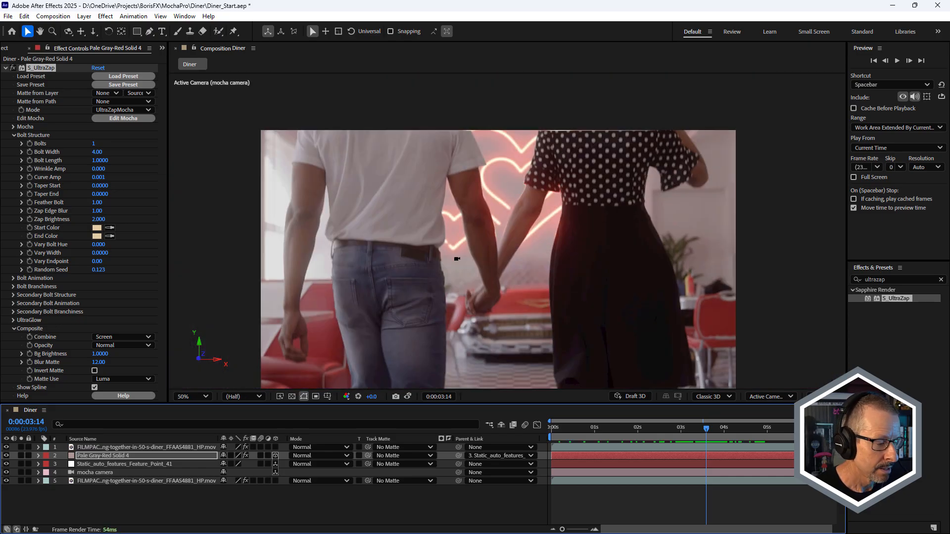
# Return to the first frame, hide Pale Gray-Red Solid 4, and play the footage without the neon hearts.
pyautogui.click(108, 457)
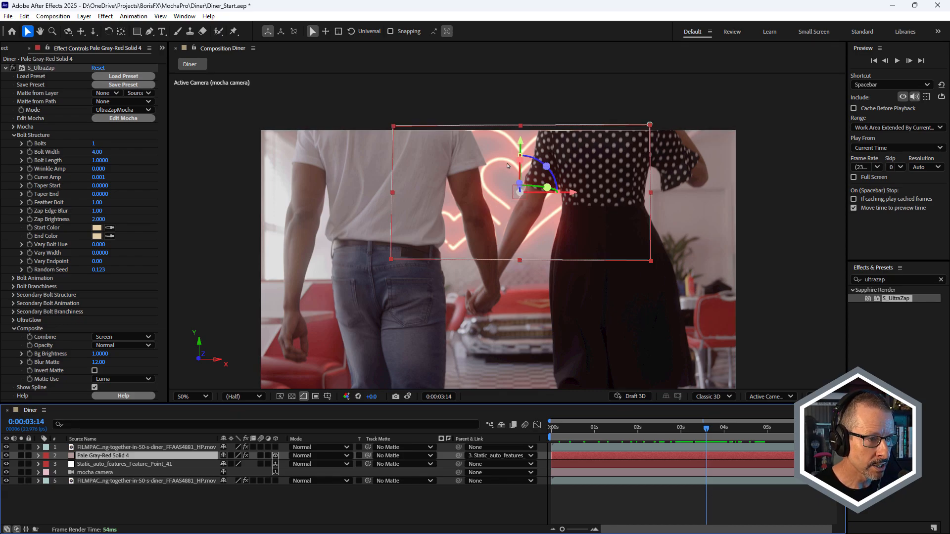
pyautogui.click(553, 429)
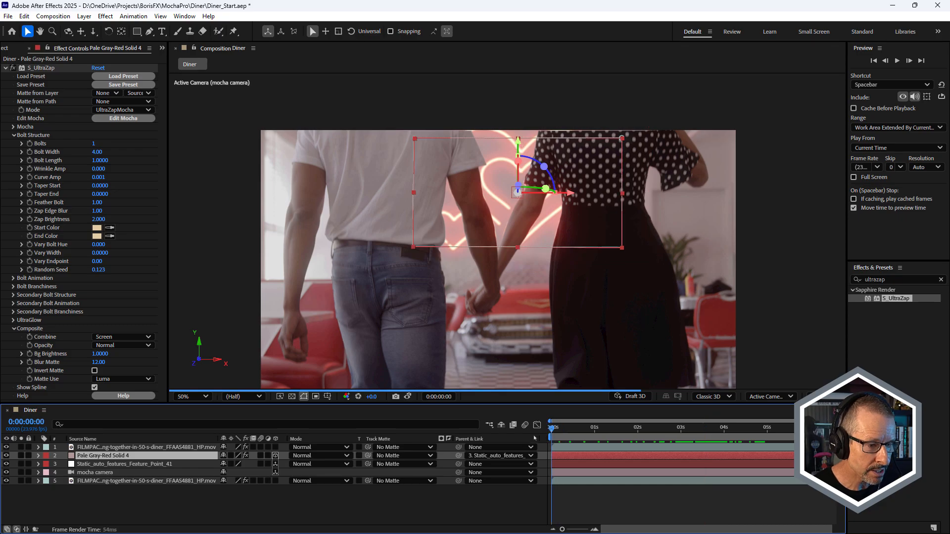
pyautogui.click(6, 455)
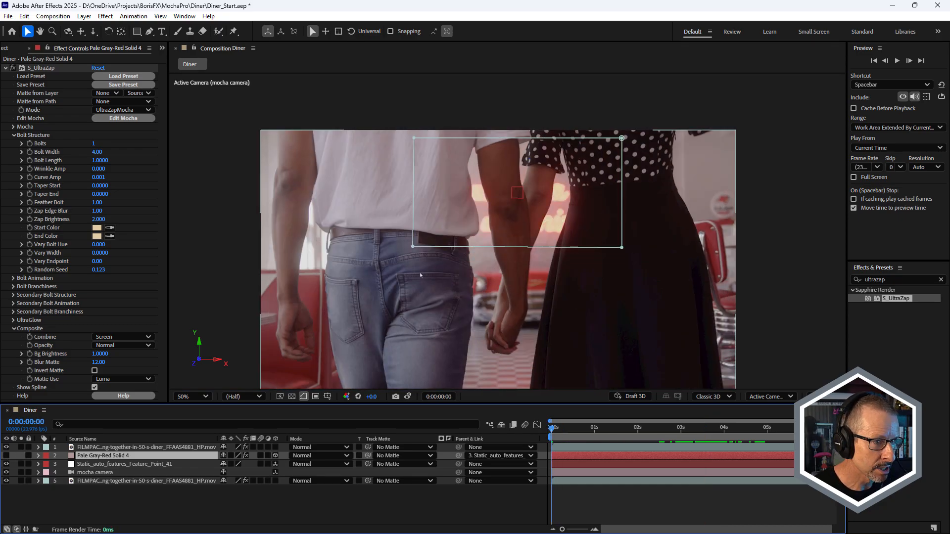
pyautogui.press('space')
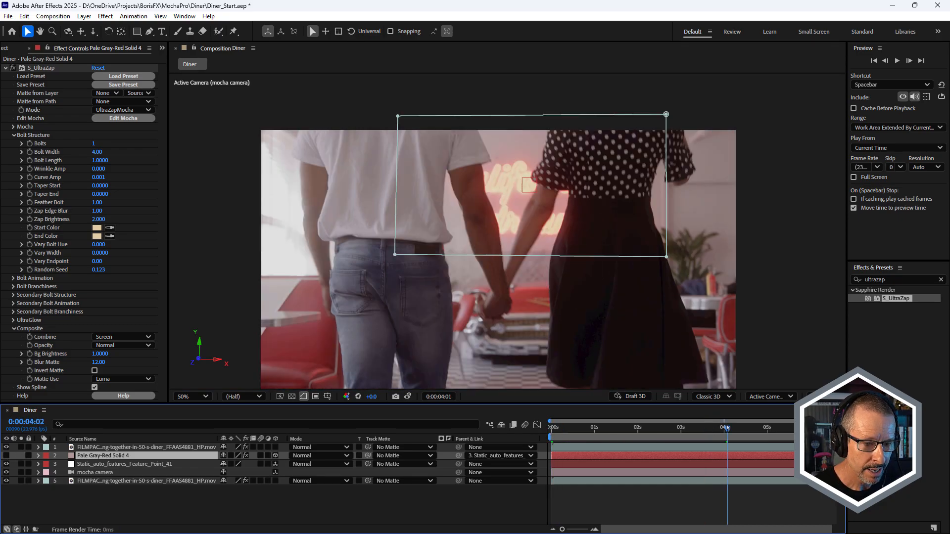
# Return to the first frame and make the Pale Gray-Red Solid 4 layer visible again.
pyautogui.press('space')
pyautogui.press('Home')
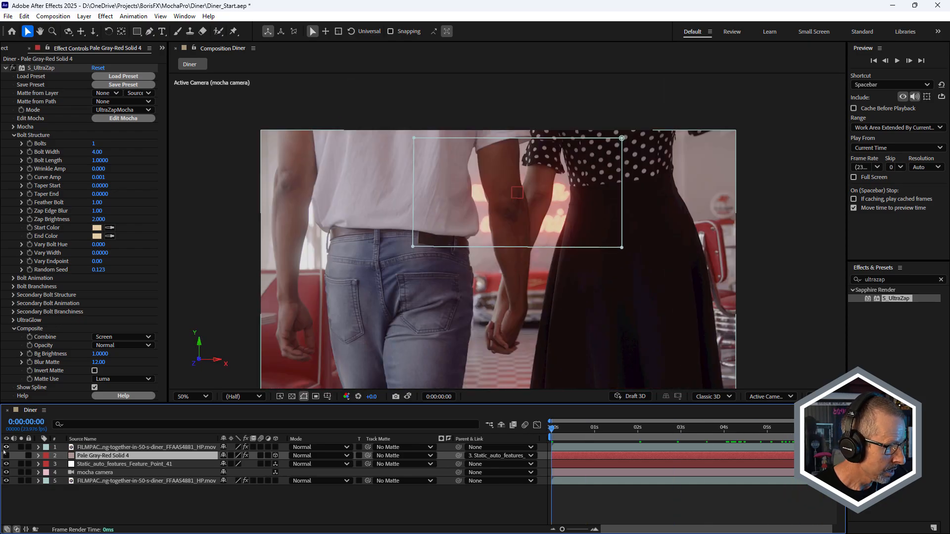
pyautogui.click(6, 456)
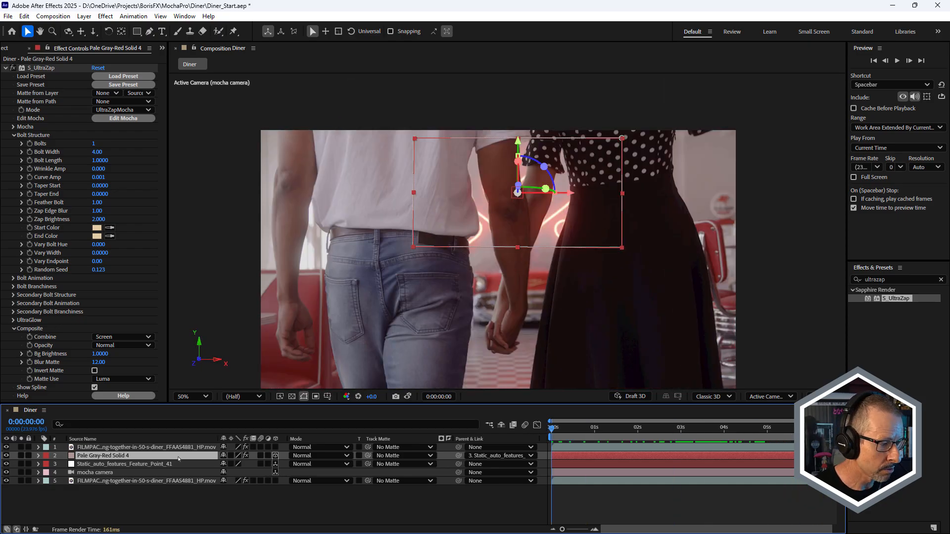
# Find S_RackDefocus, apply it to Pale Gray-Red Solid 4, and raise its Defocus Width to 32.12.
pyautogui.click(889, 280)
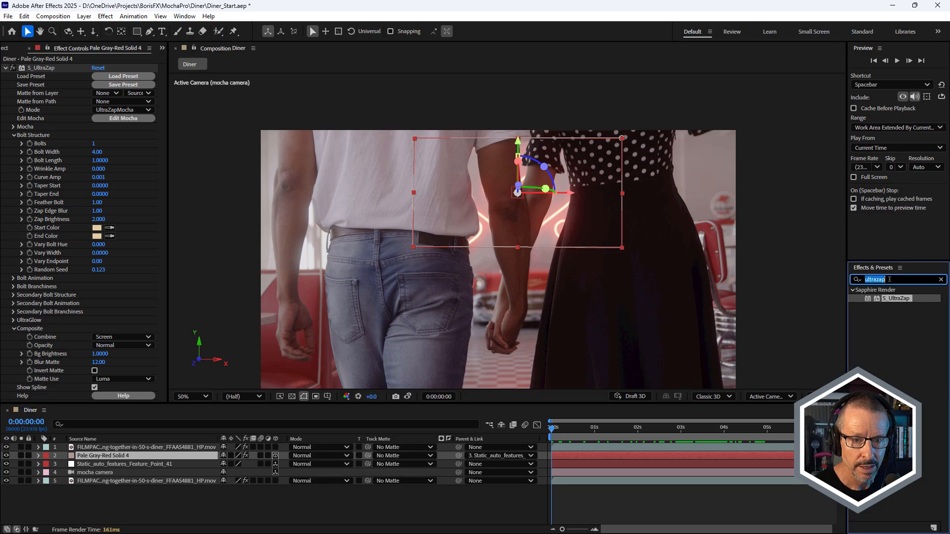
pyautogui.write('rackde')
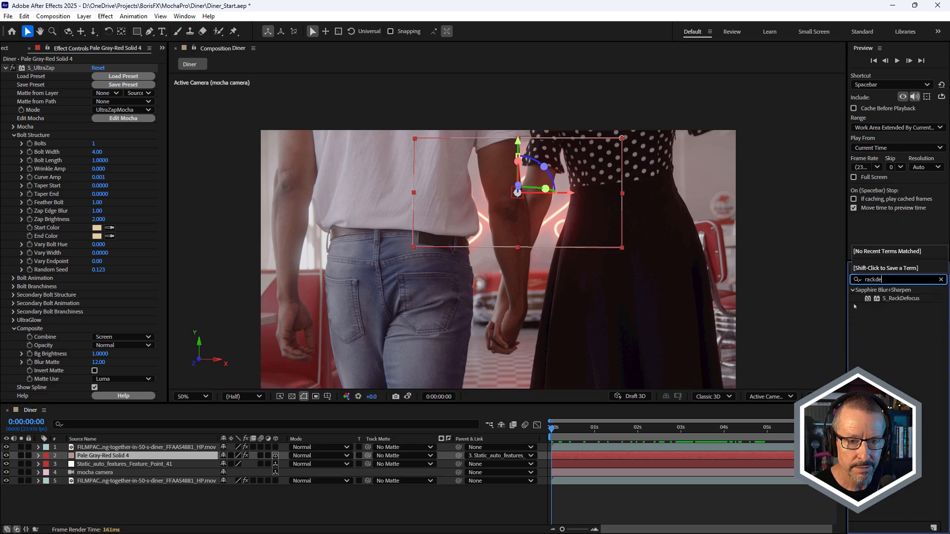
pyautogui.moveTo(900, 299); pyautogui.dragTo(580, 230)
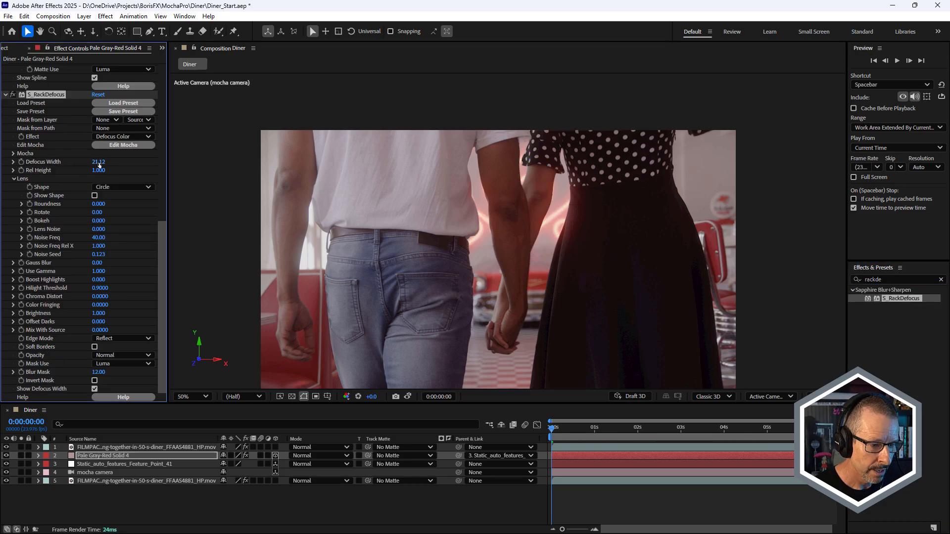
pyautogui.moveTo(99, 165); pyautogui.dragTo(103, 162)
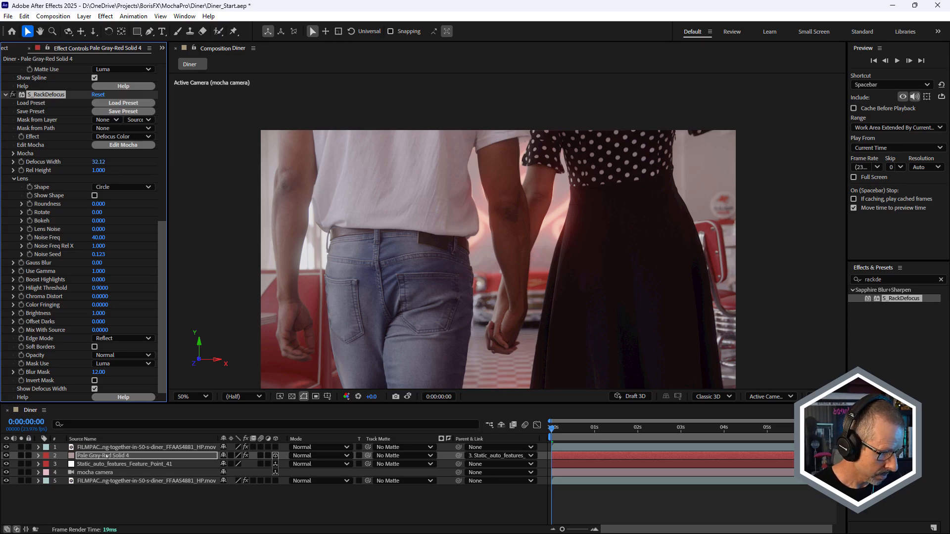
# Enable keyframing for Defocus Width at the first frame and set its value to 32.
pyautogui.press('u')
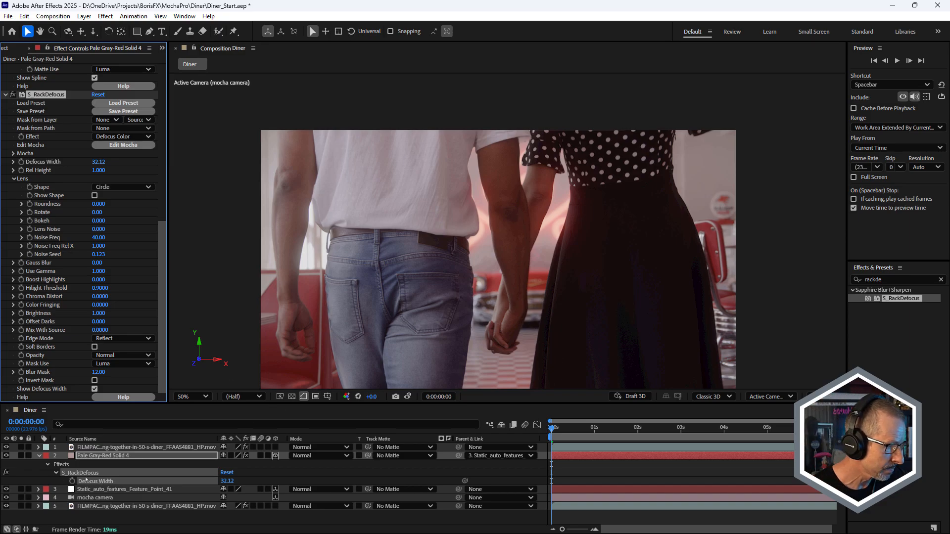
pyautogui.click(72, 481)
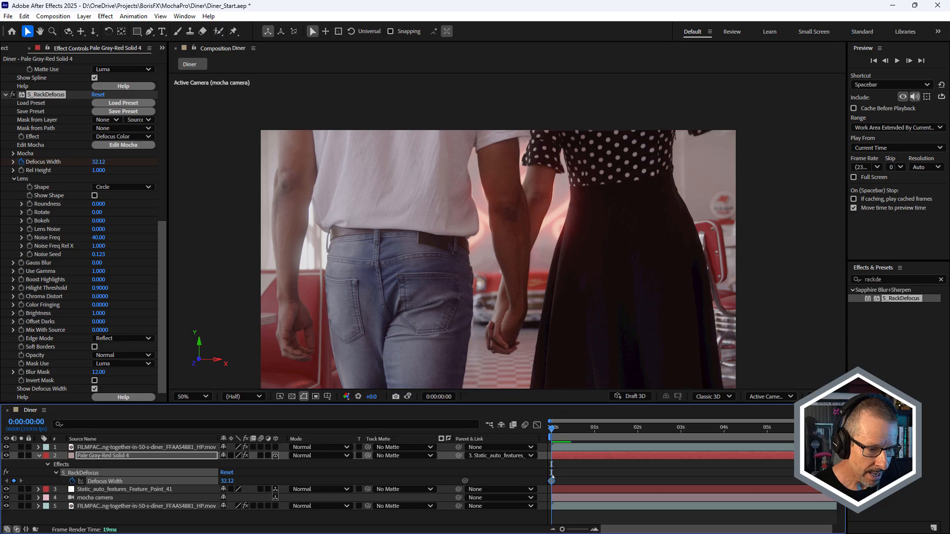
pyautogui.click(229, 480)
pyautogui.write('32')
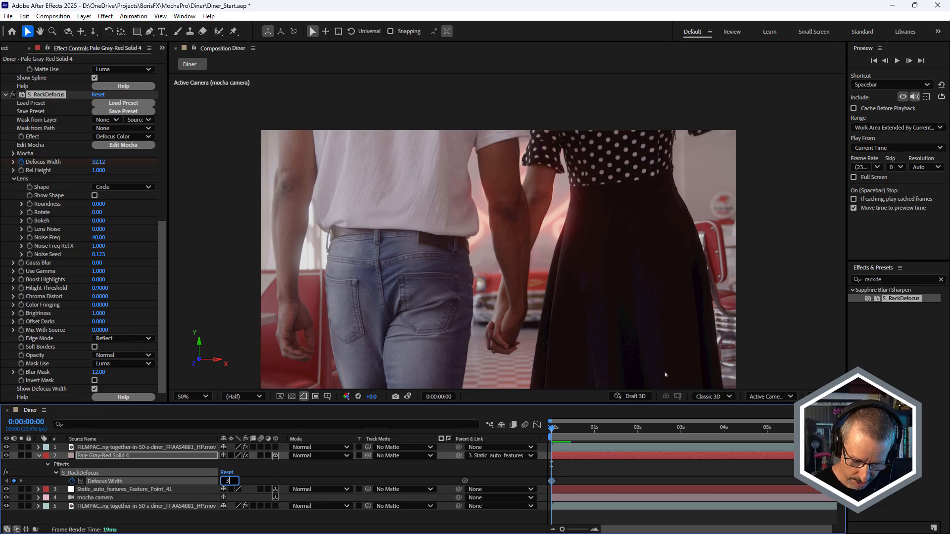
pyautogui.press('Return')
# At 0:00:06:05, keyframe the Defocus Width of Pale Gray-Red Solid 4 at 5.
pyautogui.moveTo(598, 433); pyautogui.dragTo(820, 450)
pyautogui.click(227, 481)
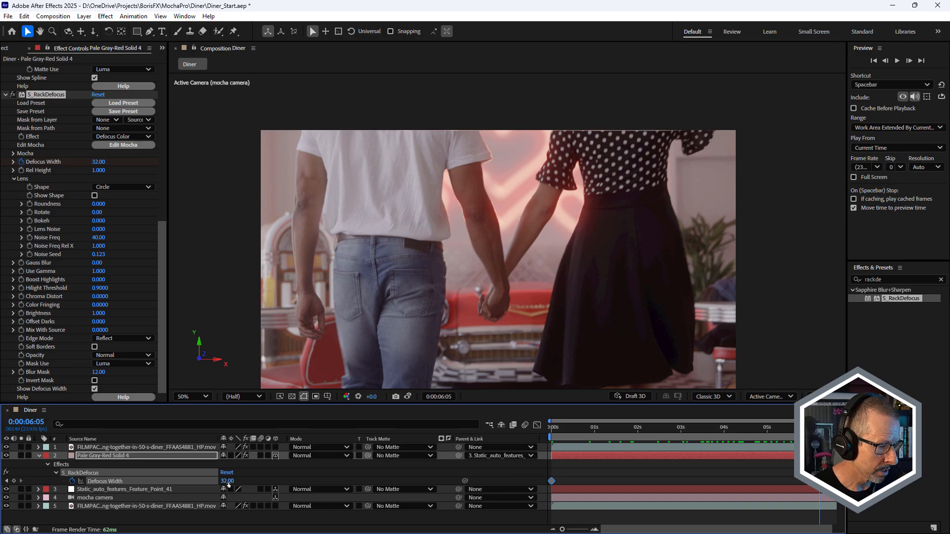
pyautogui.write('0')
pyautogui.press('Return')
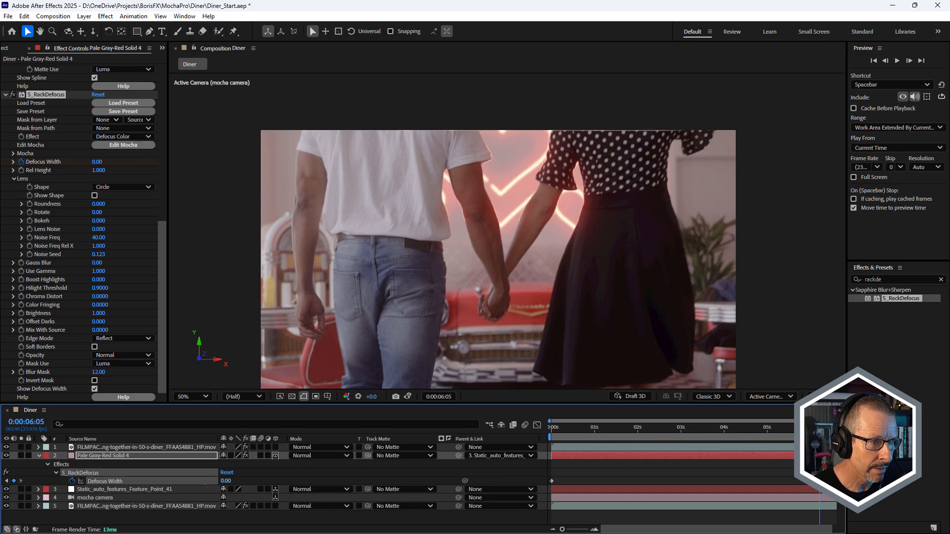
pyautogui.moveTo(205, 485); pyautogui.dragTo(206, 484)
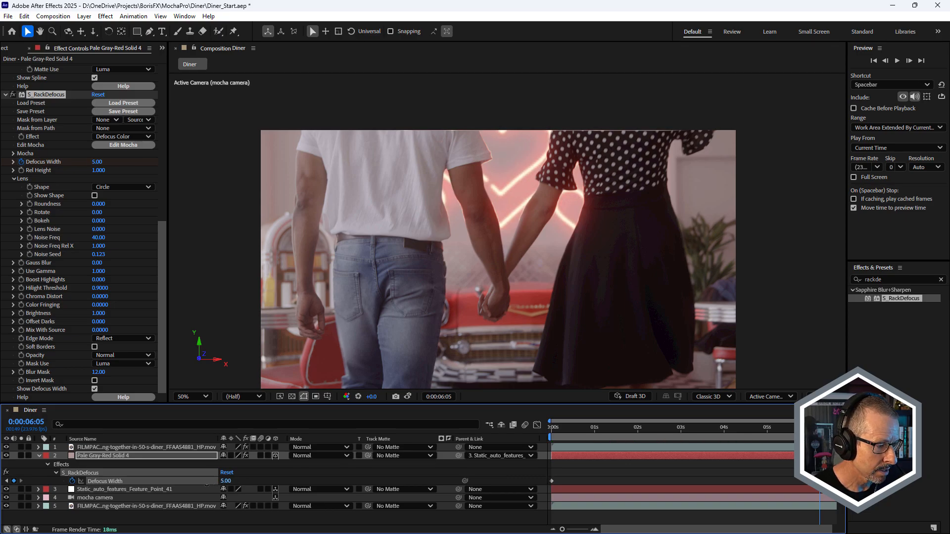
# Scrub from 0:00:00:18 to 0:00:03:22 and examine the animated defocus on the neon hearts up close.
pyautogui.click(583, 428)
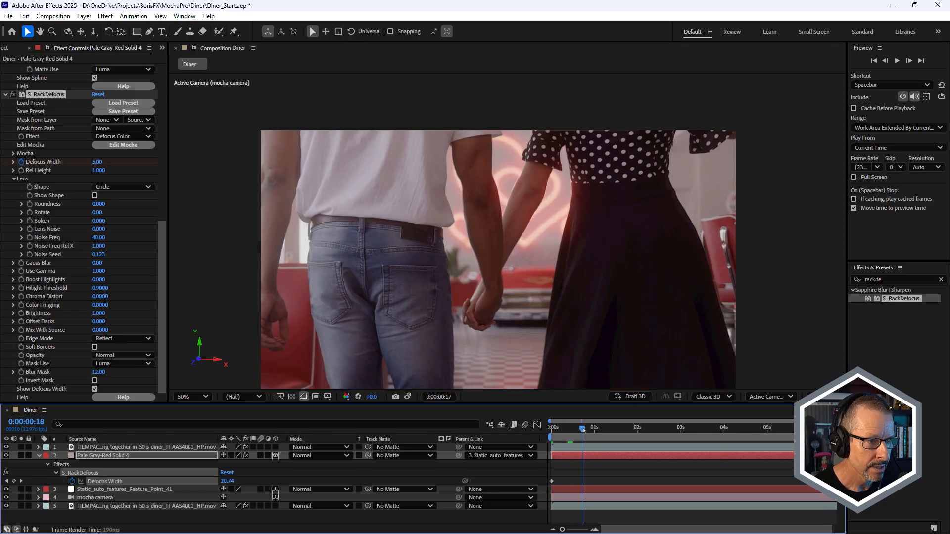
pyautogui.moveTo(583, 429); pyautogui.dragTo(721, 448)
pyautogui.scroll(2, 583, 130)
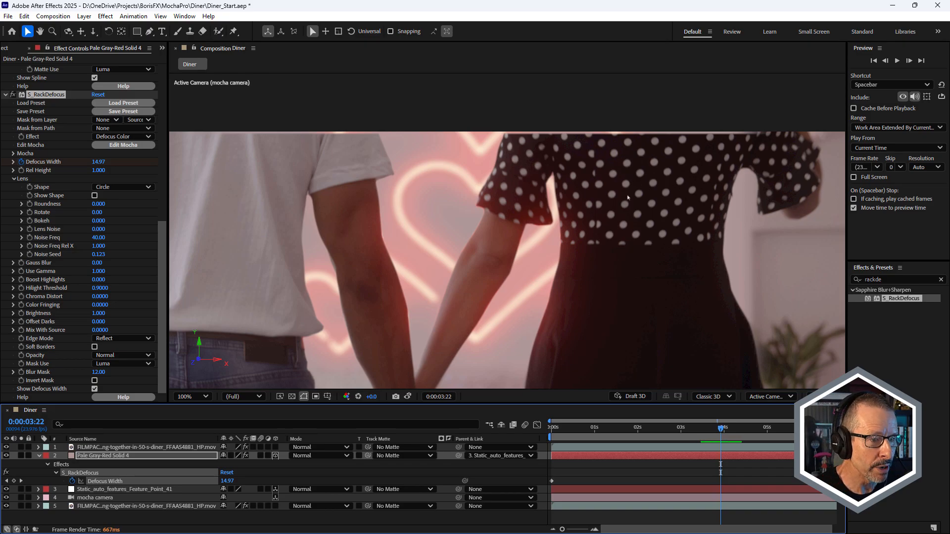
pyautogui.scroll(-4, 628, 197)
pyautogui.scroll(2, 643, 203)
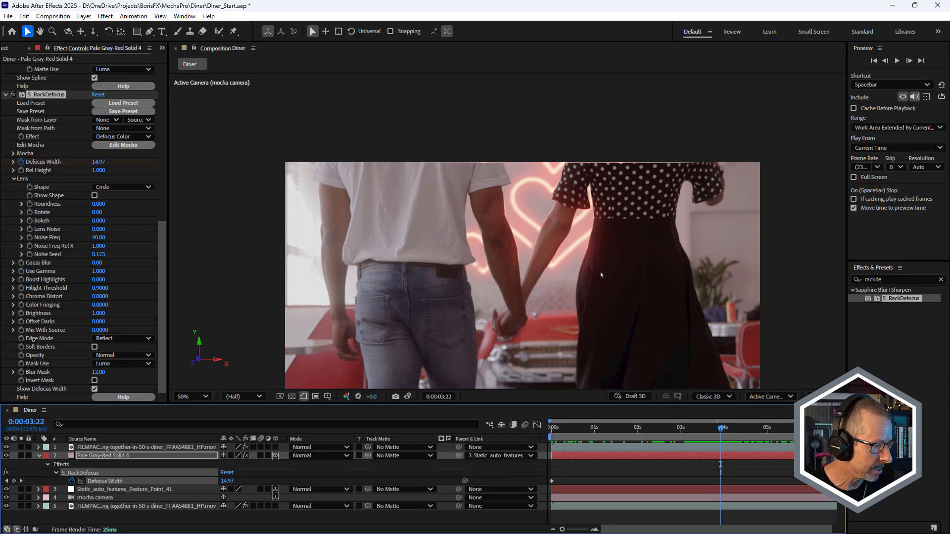
# Collapse the Pale Gray-Red Solid 4 properties and add a new adjustment layer above the top diner footage layer.
pyautogui.click(39, 456)
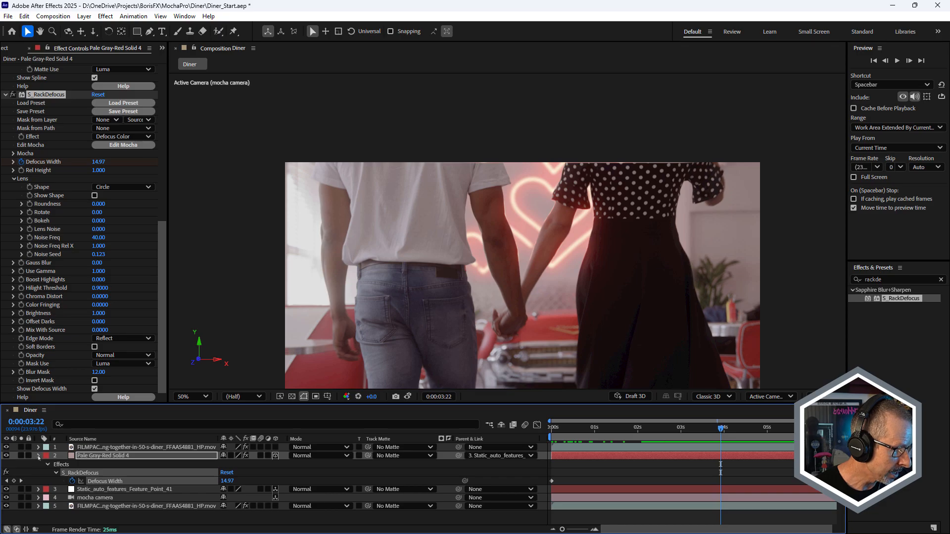
pyautogui.click(99, 448)
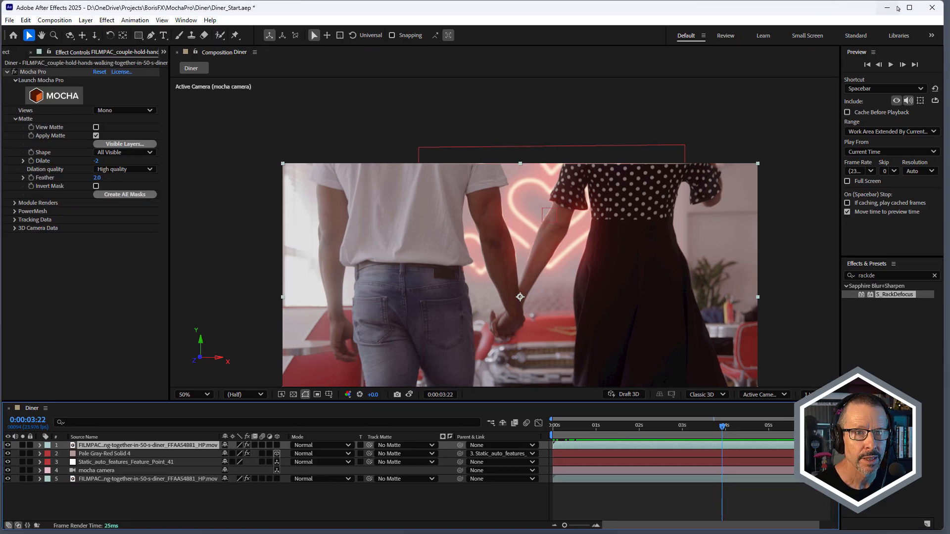
pyautogui.click(83, 17)
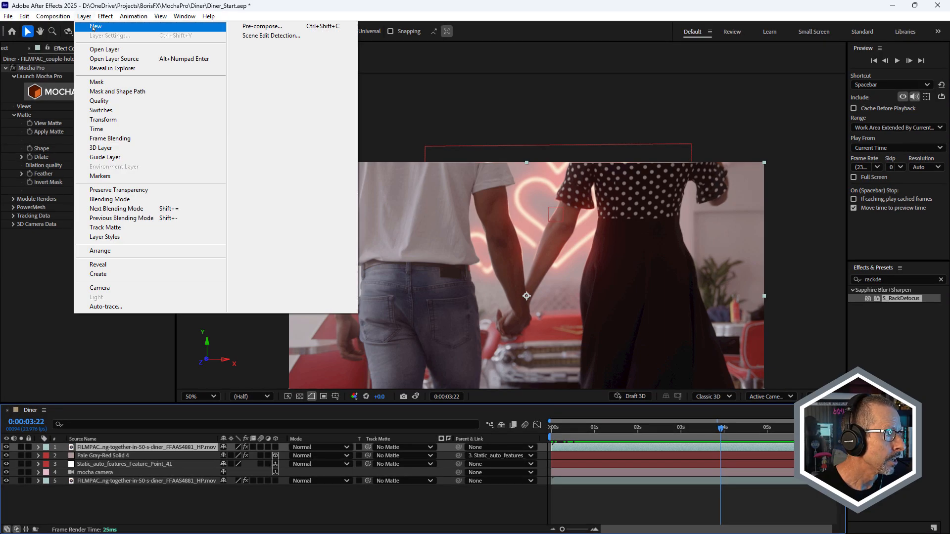
pyautogui.moveTo(99, 27)
pyautogui.click(259, 93)
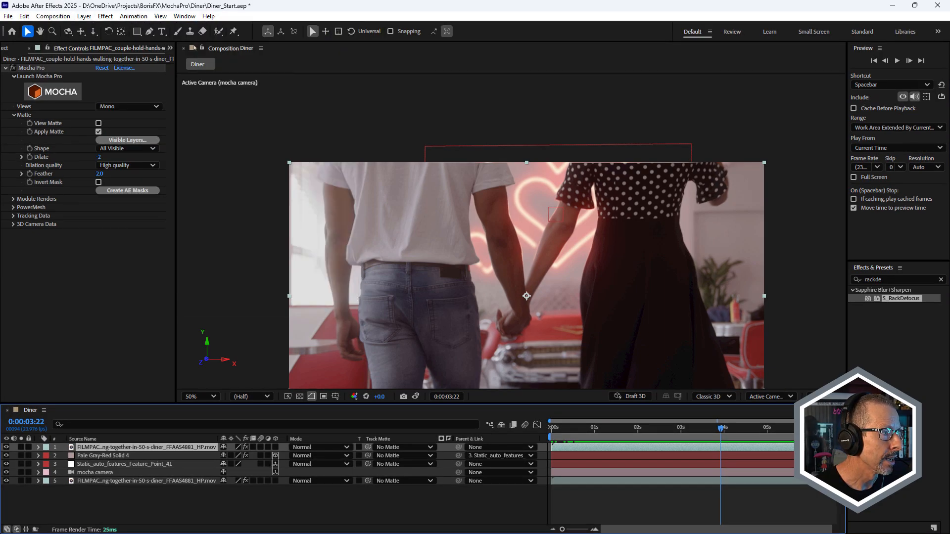
pyautogui.click(55, 18)
pyautogui.moveTo(99, 26)
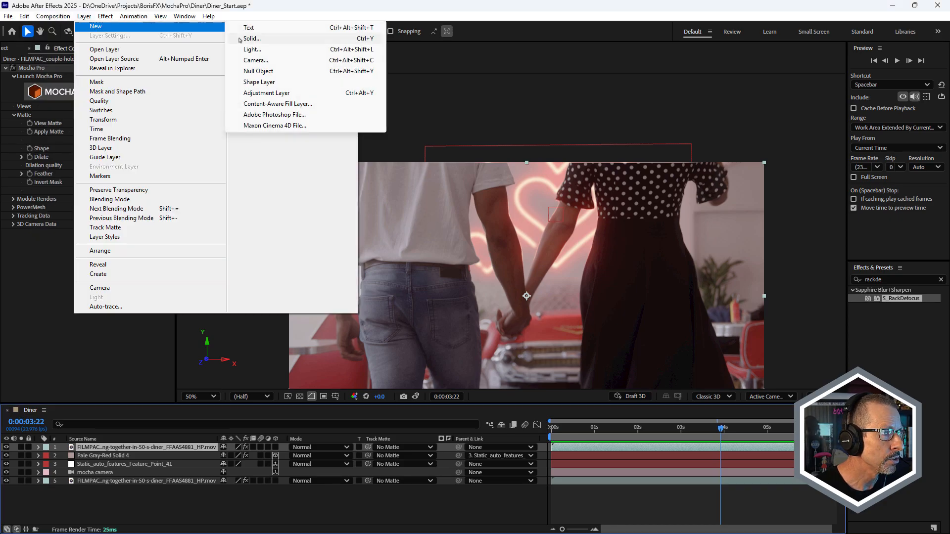
pyautogui.click(257, 92)
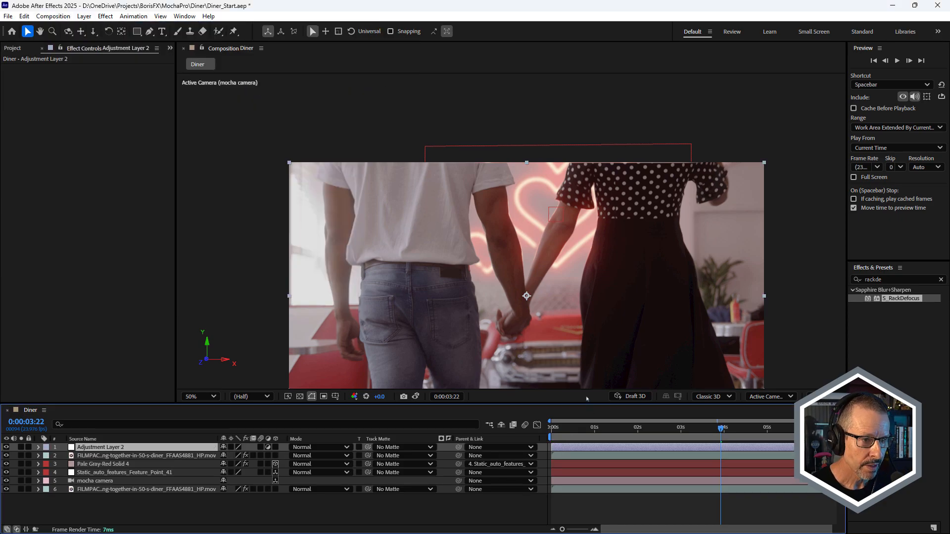
# Search the effects for "transform" and apply BCC+Transform to the adjustment layer.
pyautogui.click(941, 280)
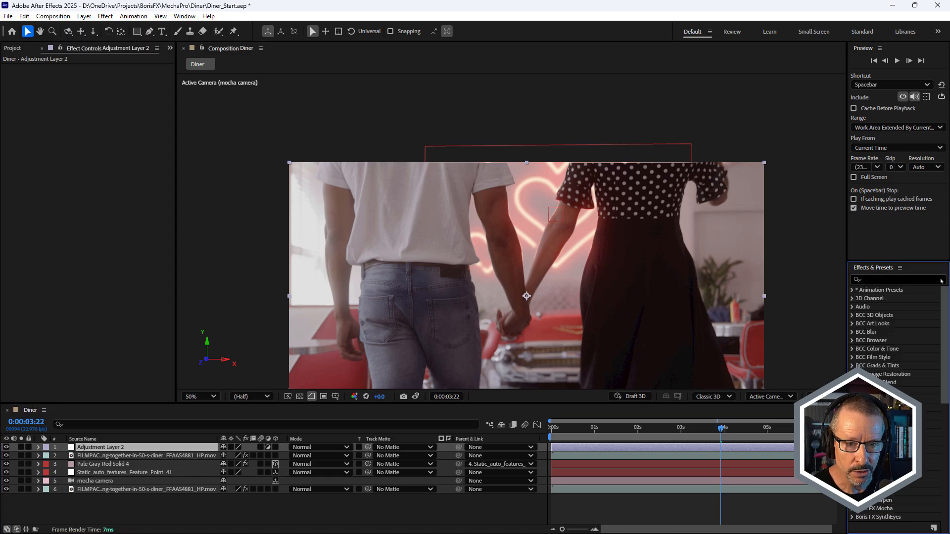
pyautogui.click(904, 281)
pyautogui.write('tran')
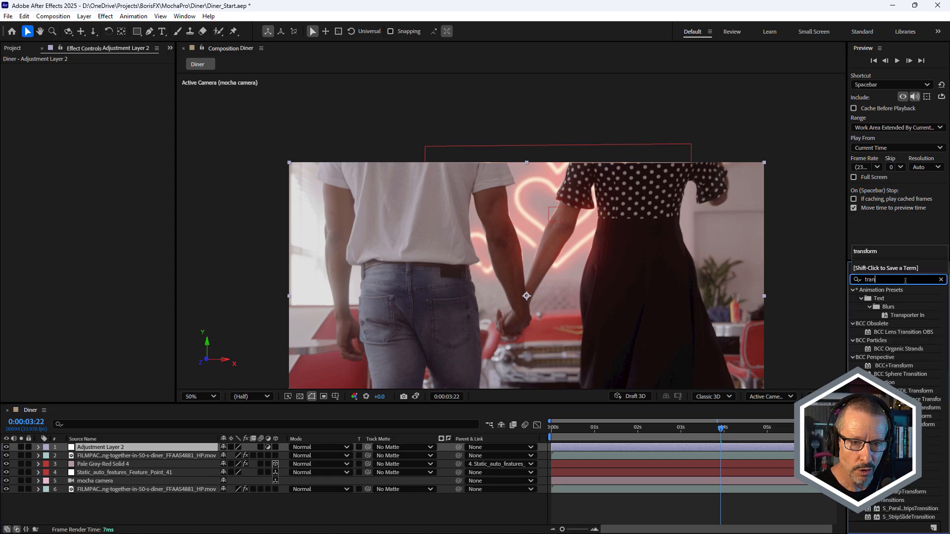
pyautogui.write('sform')
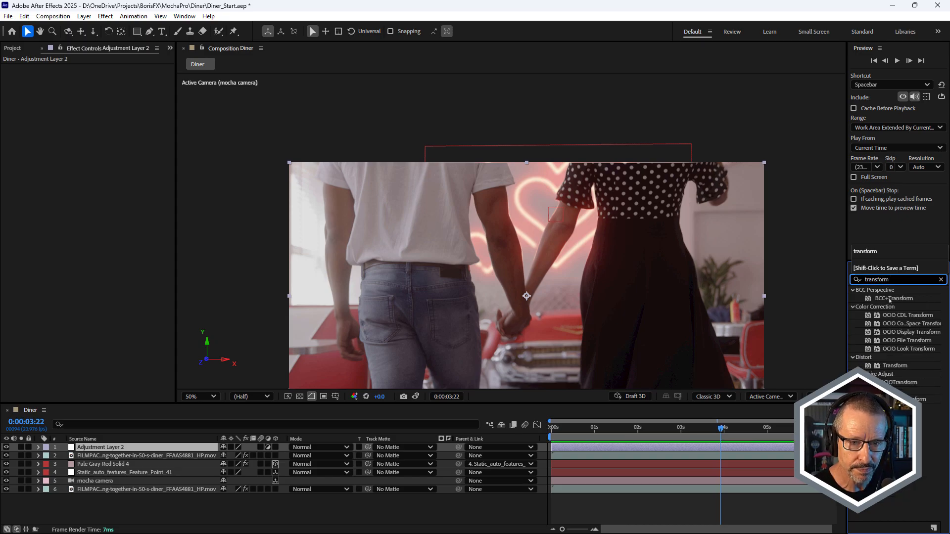
pyautogui.click(893, 299)
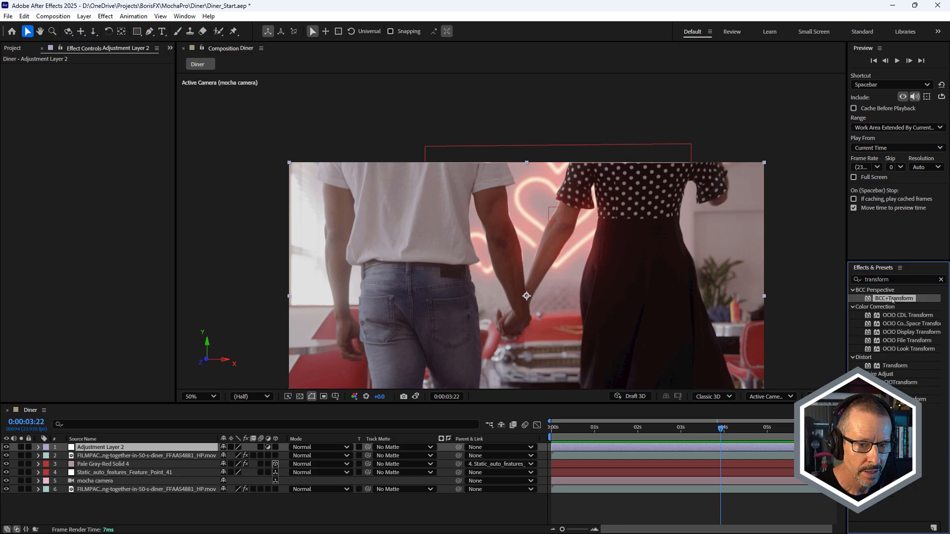
pyautogui.moveTo(893, 301); pyautogui.dragTo(120, 445)
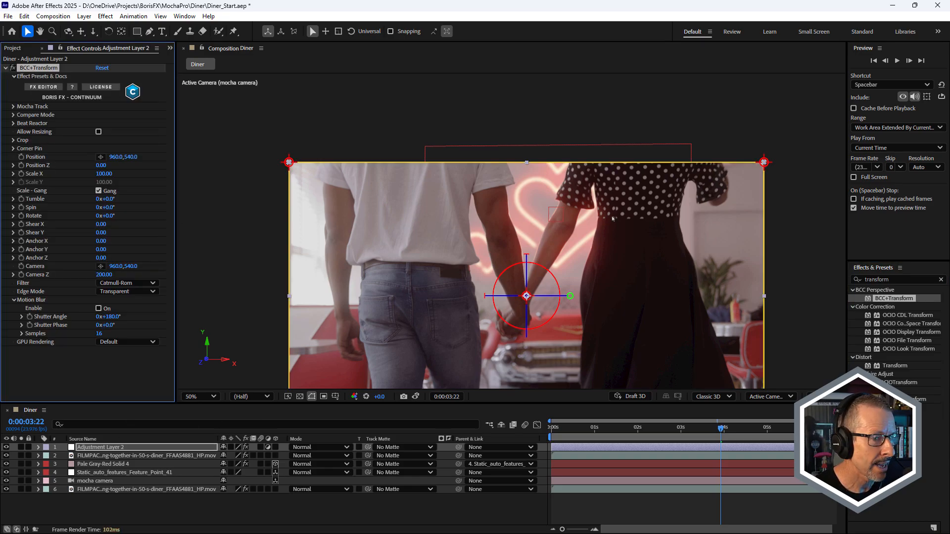
# Set the ganged Scale X of BCC+Transform to 102 to push the dark line along the frame's upper edge out of view.
pyautogui.scroll(4, 611, 168)
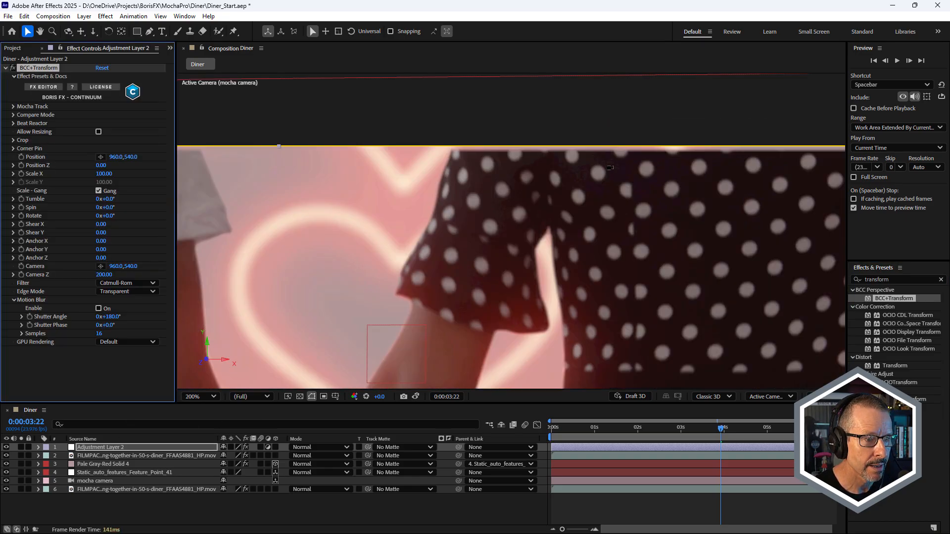
pyautogui.click(101, 174)
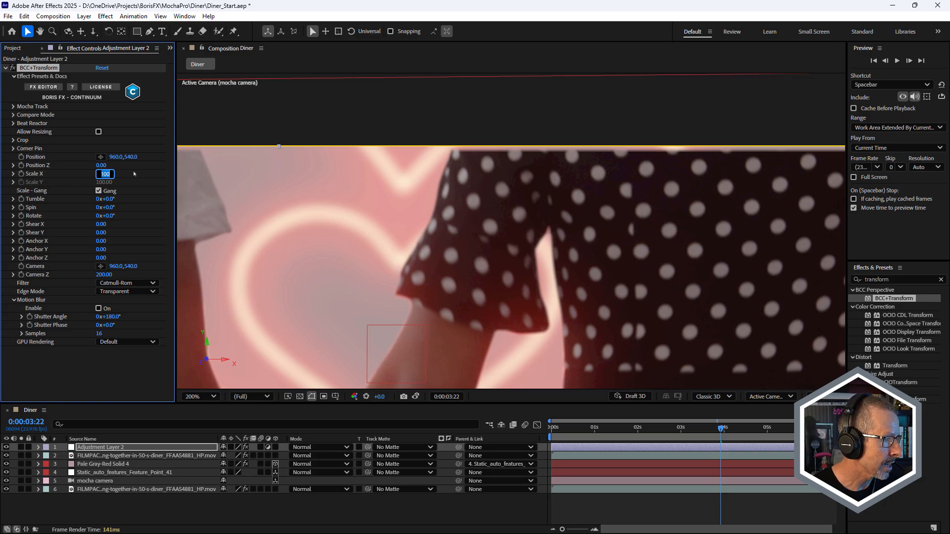
pyautogui.write('102')
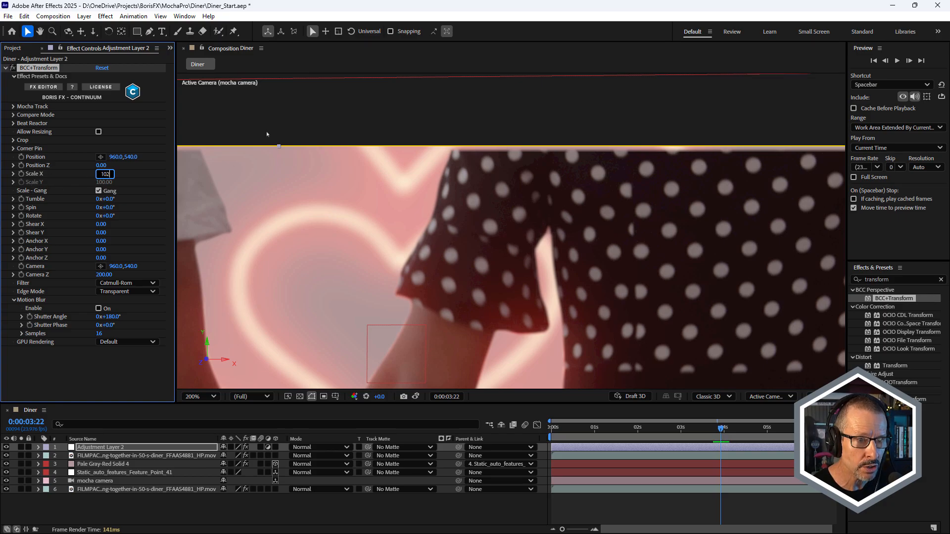
pyautogui.press('Return')
pyautogui.scroll(-3, 585, 95)
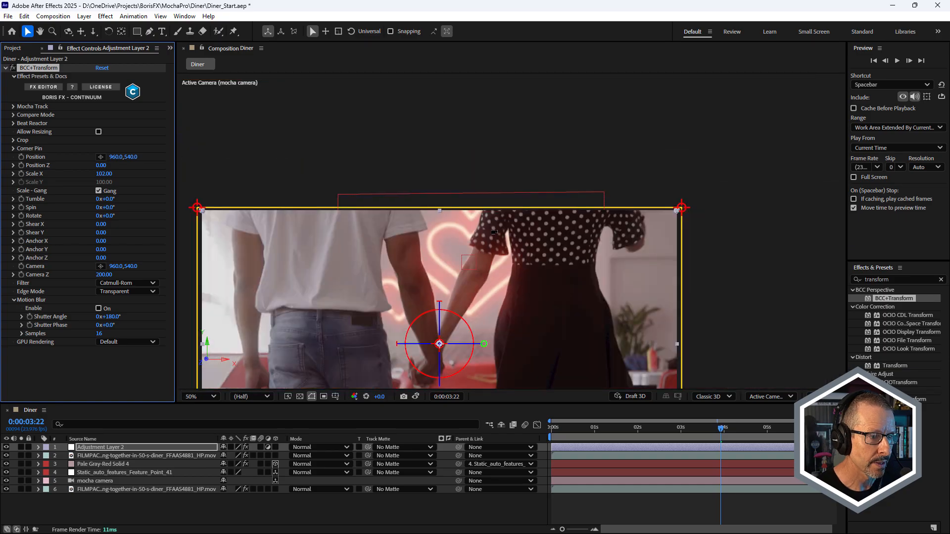
# Preview the scaled composition and scrub to 0:00:01:07 to check the framing and the defocused hearts.
pyautogui.moveTo(516, 257); pyautogui.dragTo(589, 159)
pyautogui.press('v')
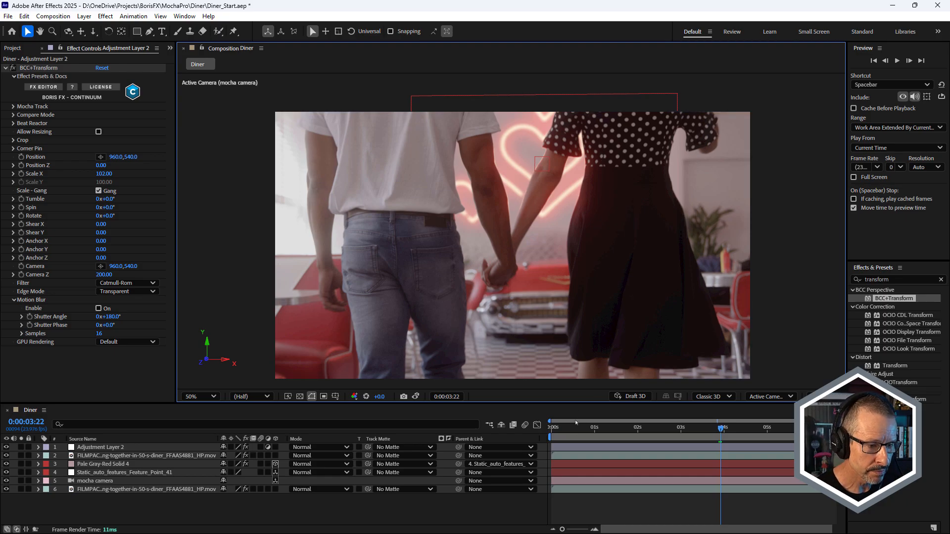
pyautogui.press('space')
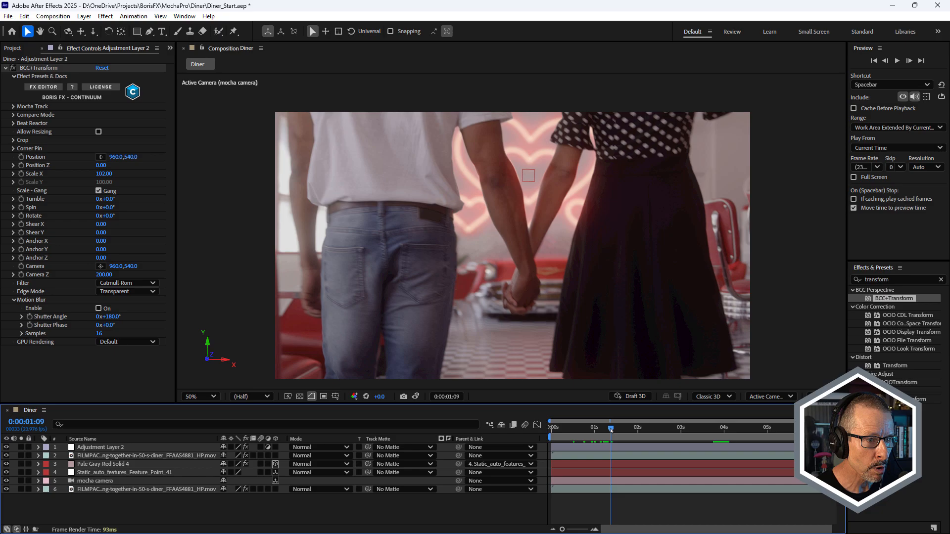
pyautogui.moveTo(611, 431); pyautogui.dragTo(607, 431)
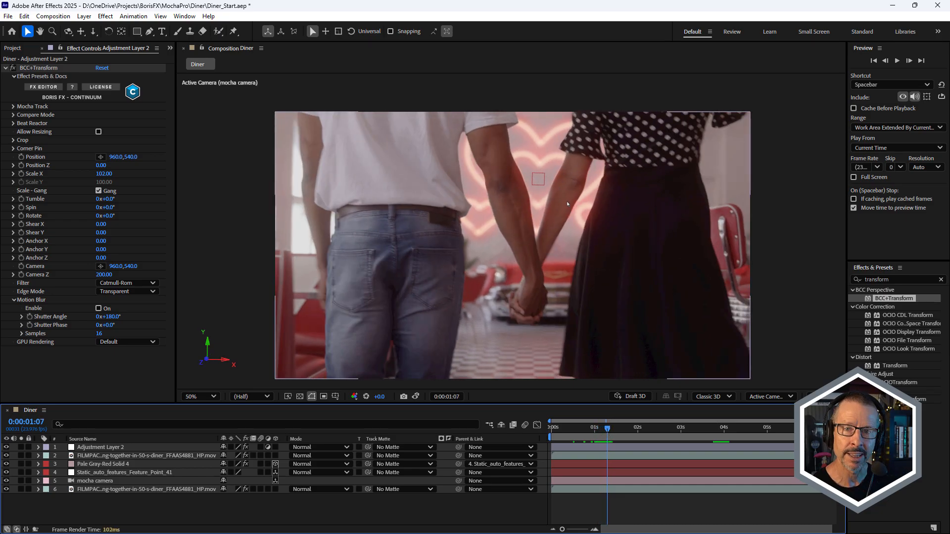
# Collapse BCC+Transform, search the effects for "ultragl" and apply S_UltraGlow to the adjustment layer.
pyautogui.click(5, 68)
pyautogui.click(892, 279)
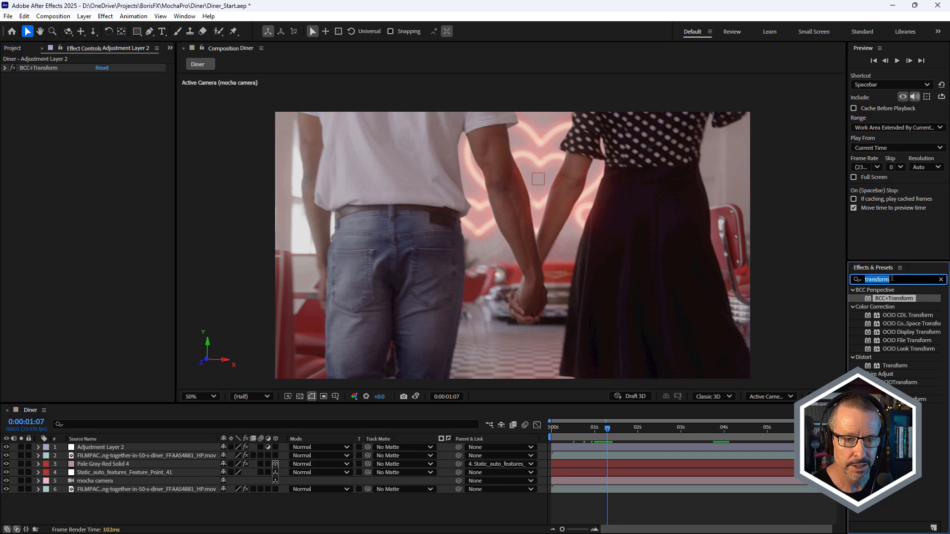
pyautogui.write('tragl')
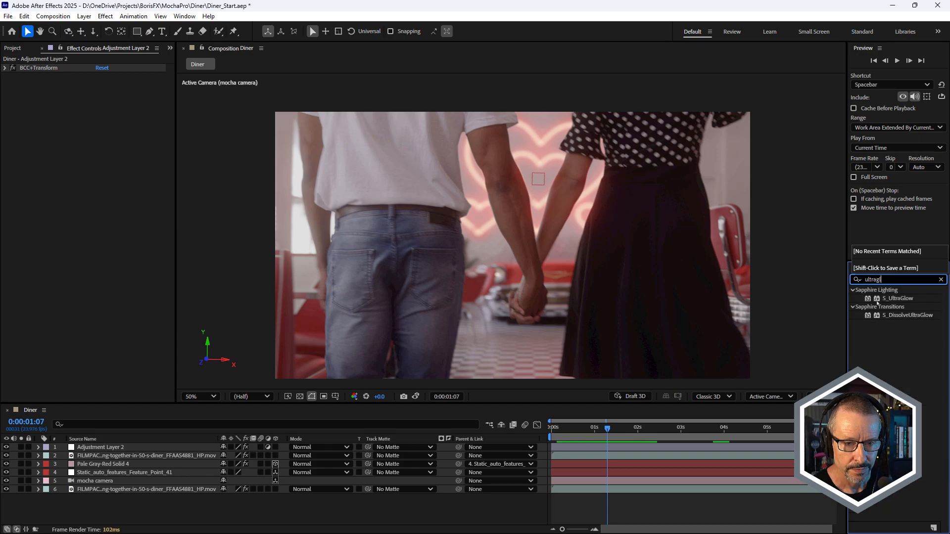
pyautogui.moveTo(877, 299); pyautogui.dragTo(505, 209)
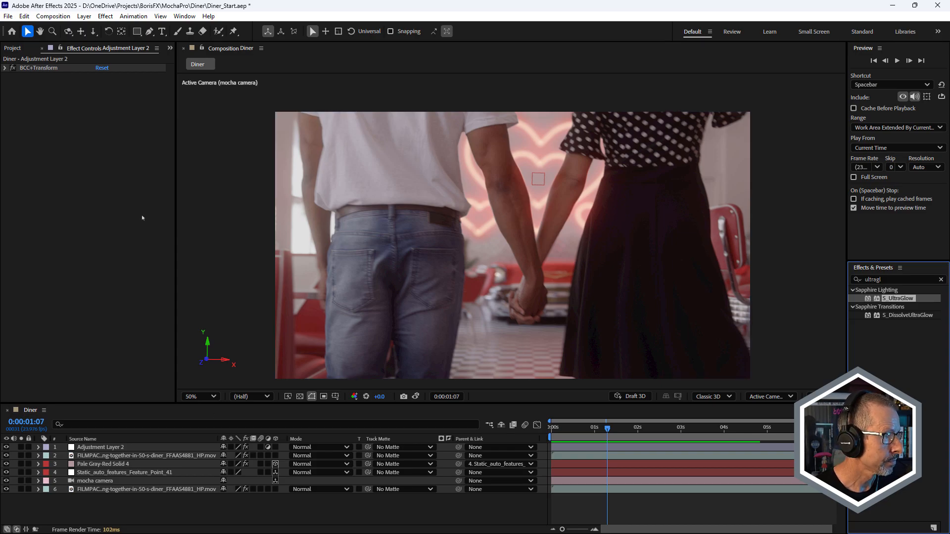
pyautogui.moveTo(538, 178); pyautogui.dragTo(94, 162)
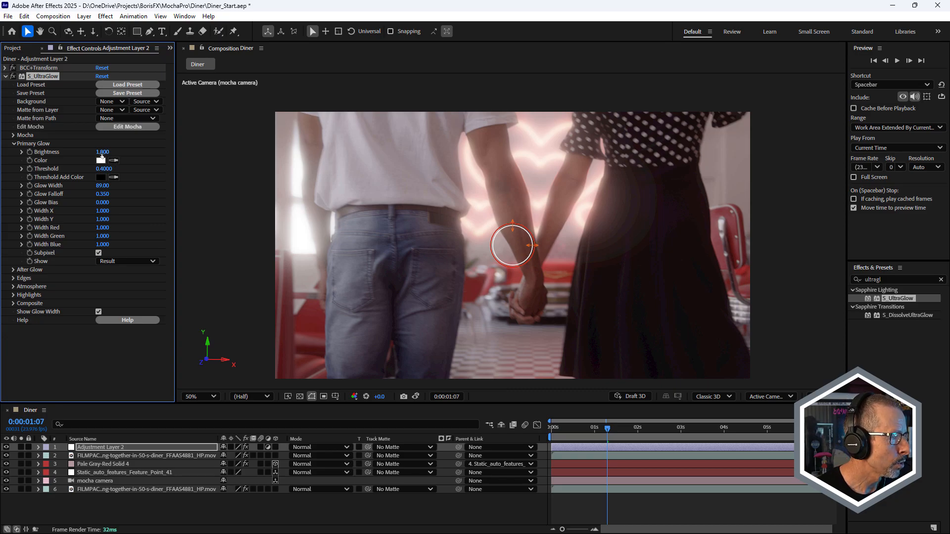
# Set the S_UltraGlow primary glow Threshold to 0.5, Brightness to 1.370 and Glow Width to 24.
pyautogui.moveTo(104, 169)
pyautogui.mouseDown()
pyautogui.moveTo(122, 168)
pyautogui.moveTo(112, 169)
pyautogui.mouseUp()
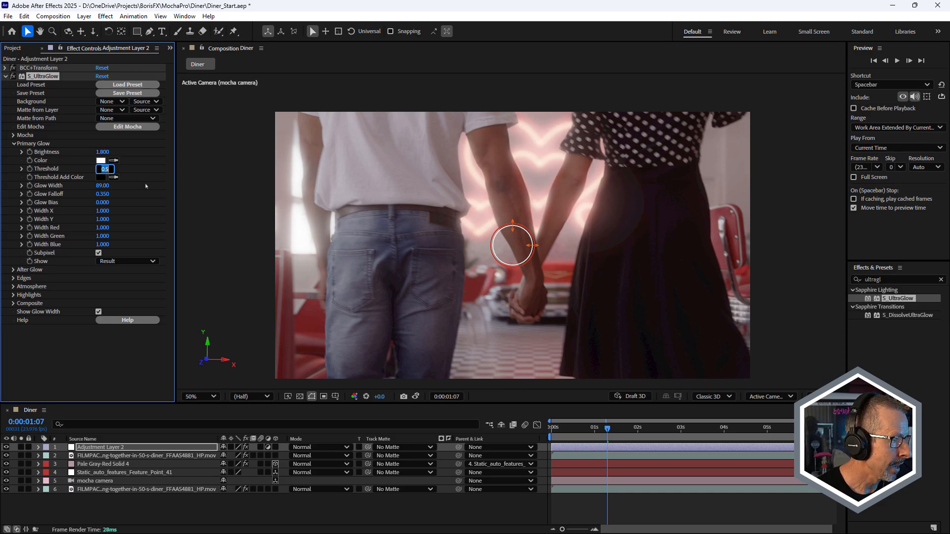
pyautogui.click(127, 164)
pyautogui.moveTo(105, 153); pyautogui.dragTo(91, 157)
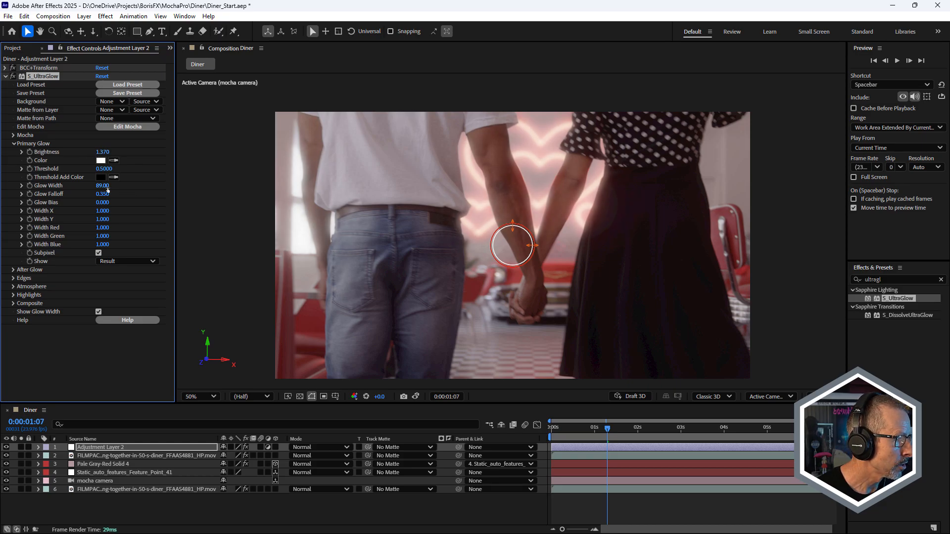
pyautogui.moveTo(108, 189); pyautogui.dragTo(76, 190)
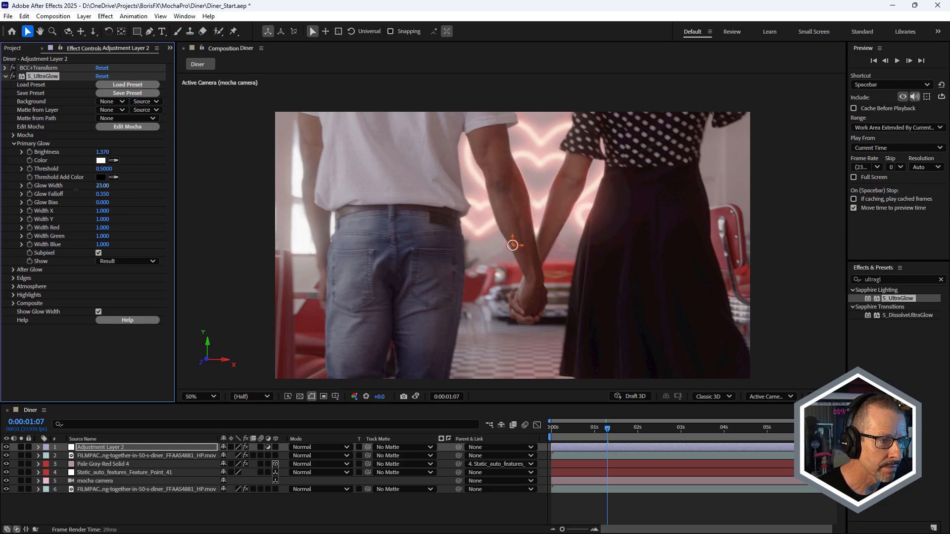
# Change the S_UltraGlow primary glow Color to the warm orange FFA55D.
pyautogui.click(101, 161)
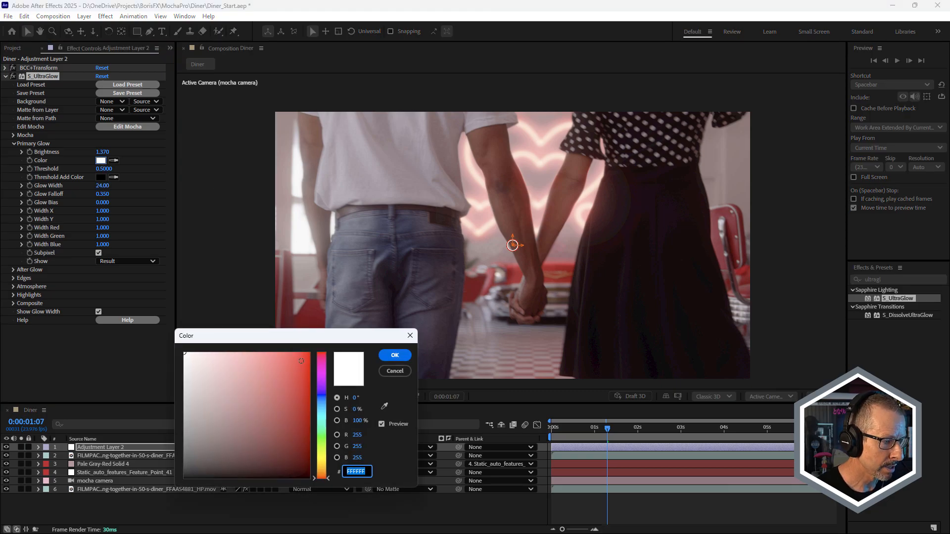
pyautogui.moveTo(321, 475); pyautogui.dragTo(322, 474)
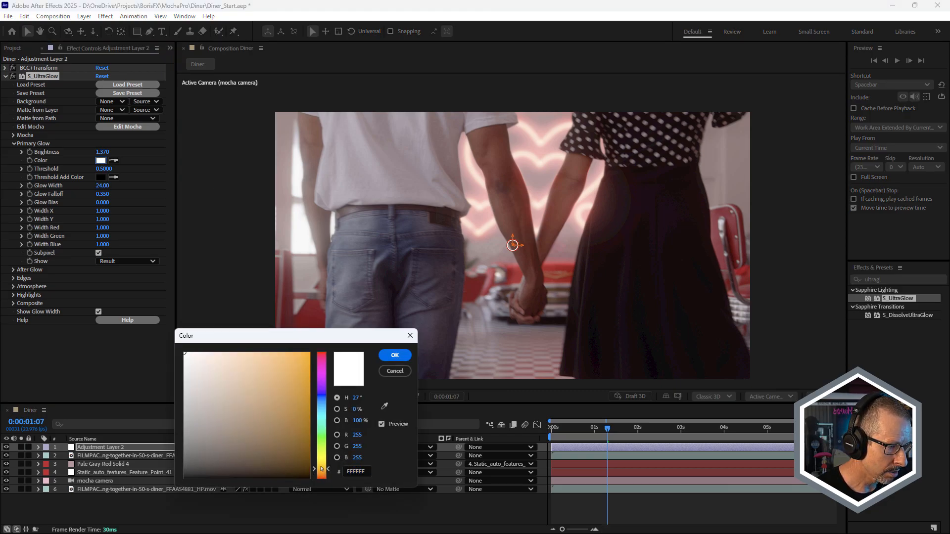
pyautogui.moveTo(256, 358); pyautogui.dragTo(264, 351)
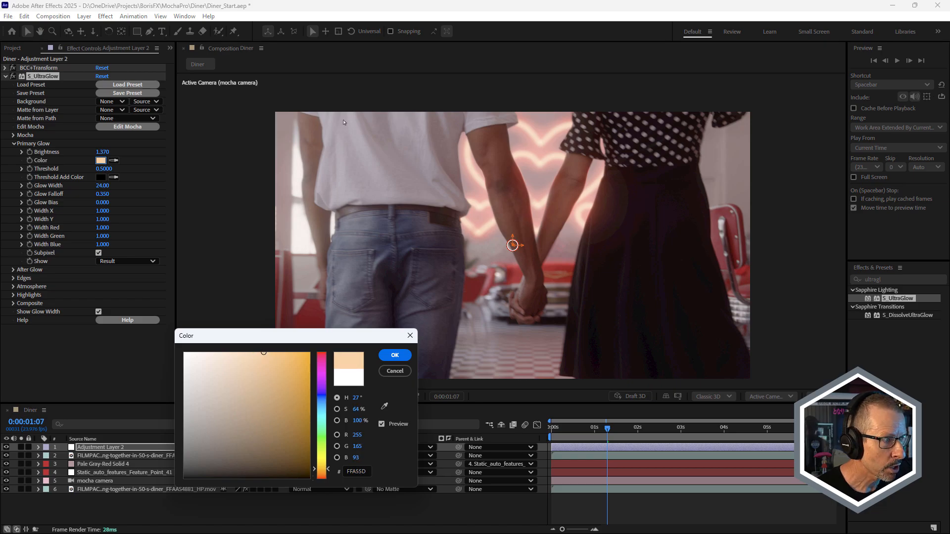
pyautogui.click(394, 355)
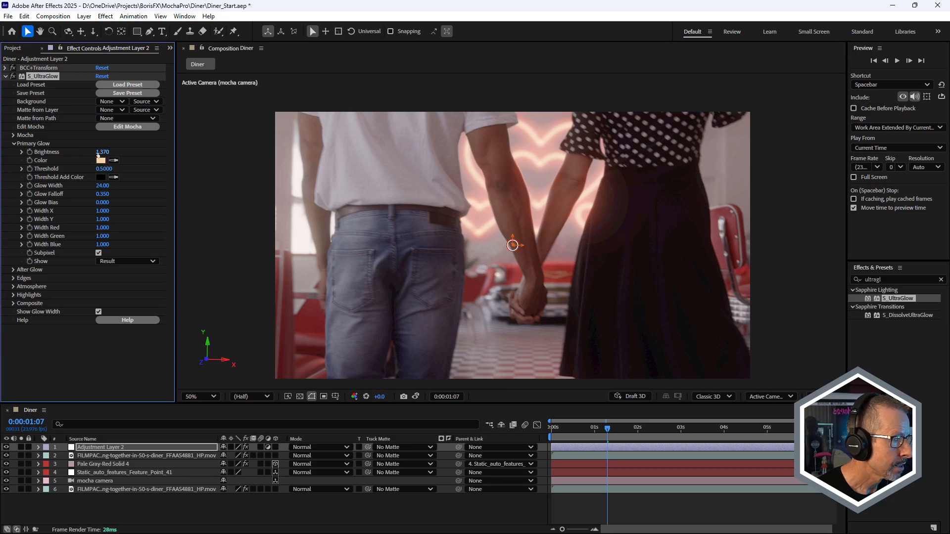
# Set the primary glow Brightness to 1.570 and reduce the After Glow Width to 160.
pyautogui.moveTo(98, 154); pyautogui.dragTo(107, 157)
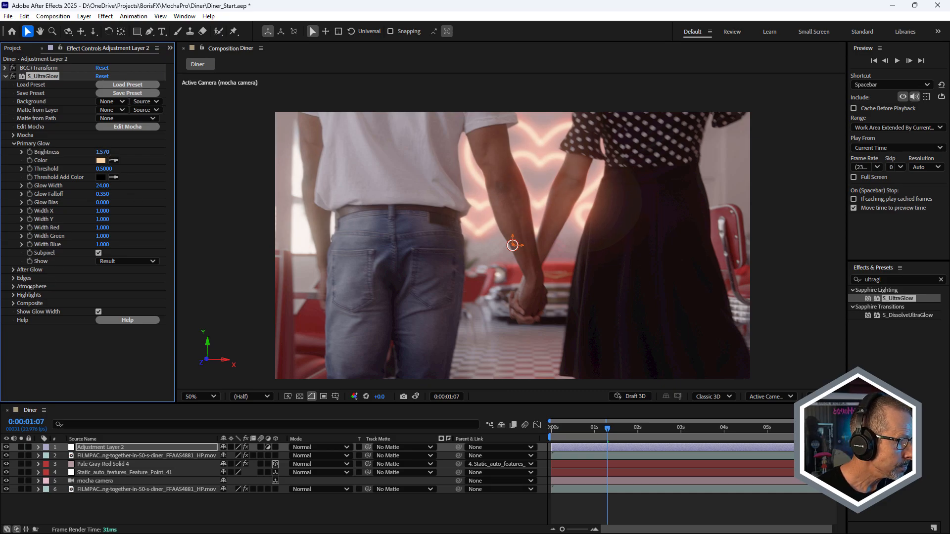
pyautogui.click(13, 271)
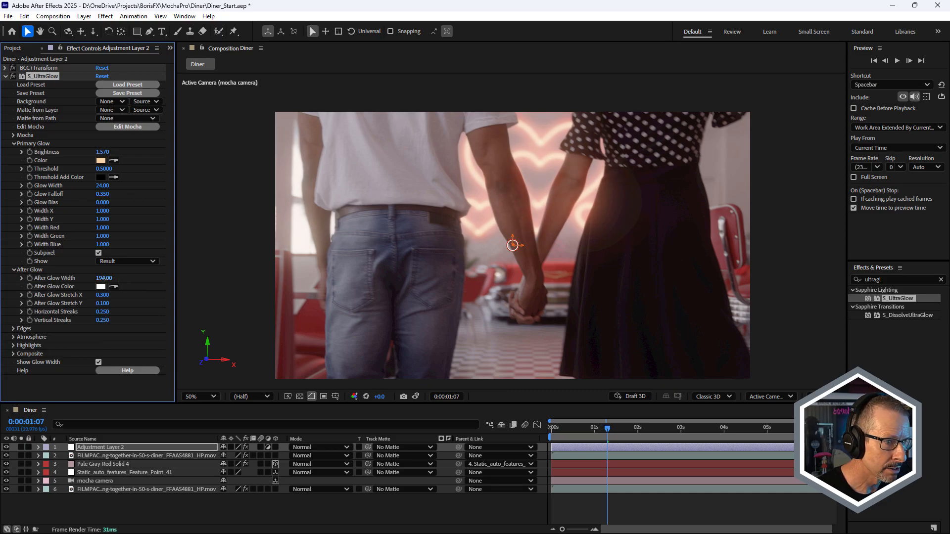
pyautogui.moveTo(104, 278); pyautogui.dragTo(98, 279)
# Scrub to 0:00:02:04 and examine the glow on the hearts, the arms and the car at close range.
pyautogui.scroll(-2, 492, 145)
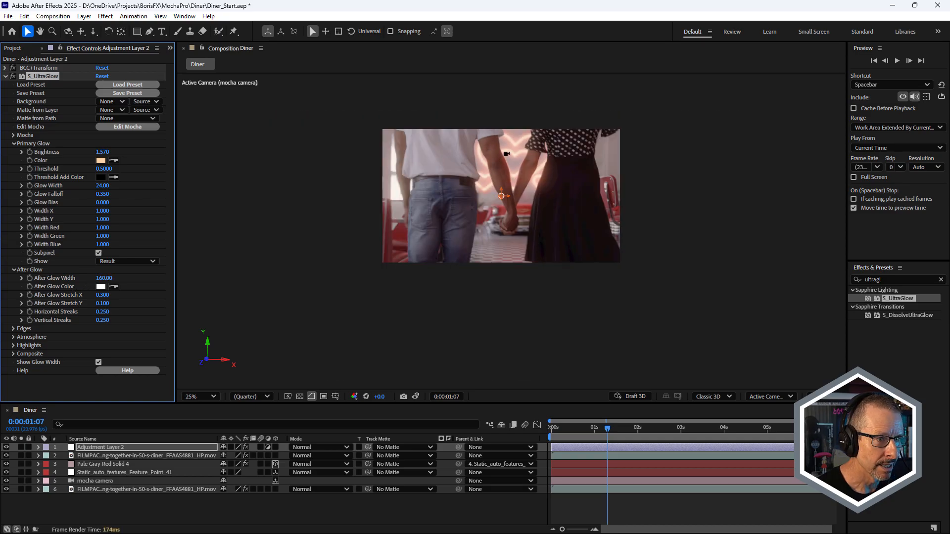
pyautogui.scroll(2, 507, 153)
pyautogui.press('space')
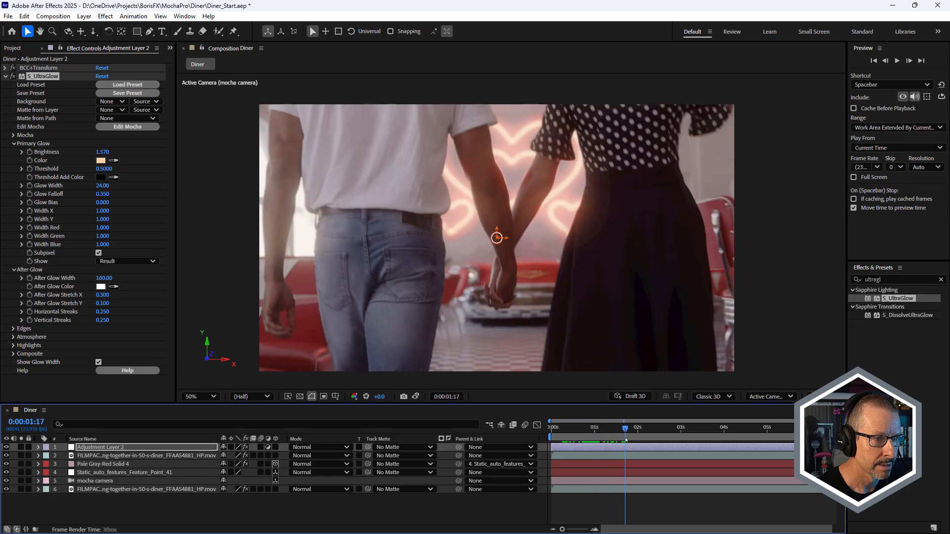
pyautogui.moveTo(657, 441); pyautogui.dragTo(646, 445)
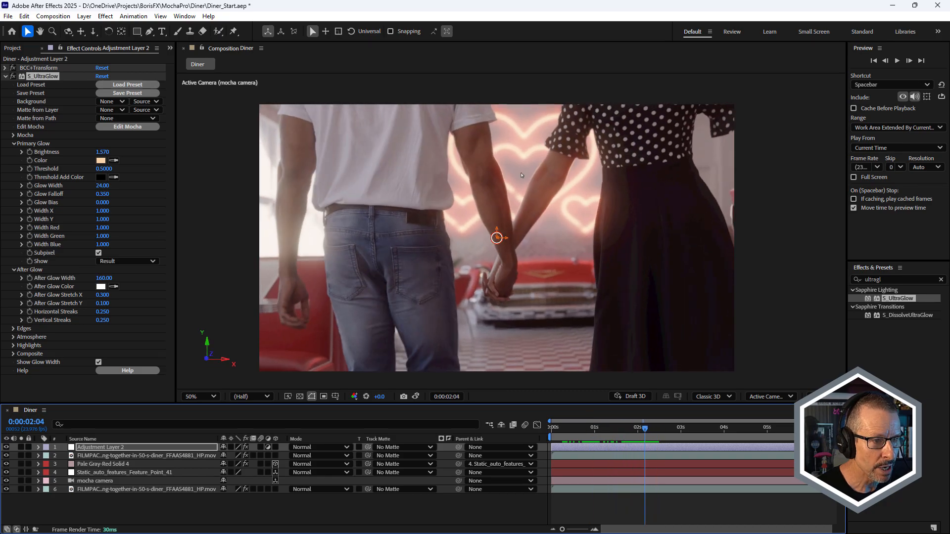
pyautogui.scroll(2, 521, 174)
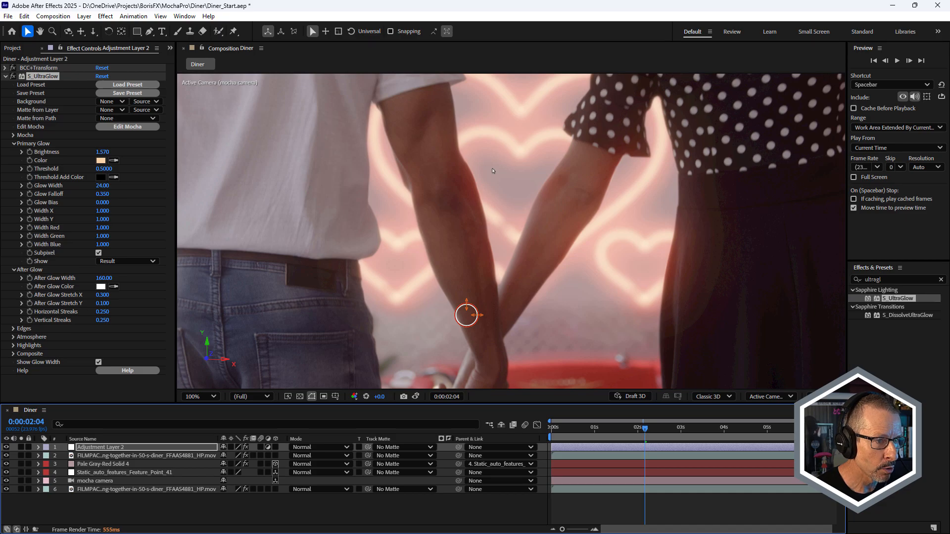
pyautogui.scroll(-2, 506, 183)
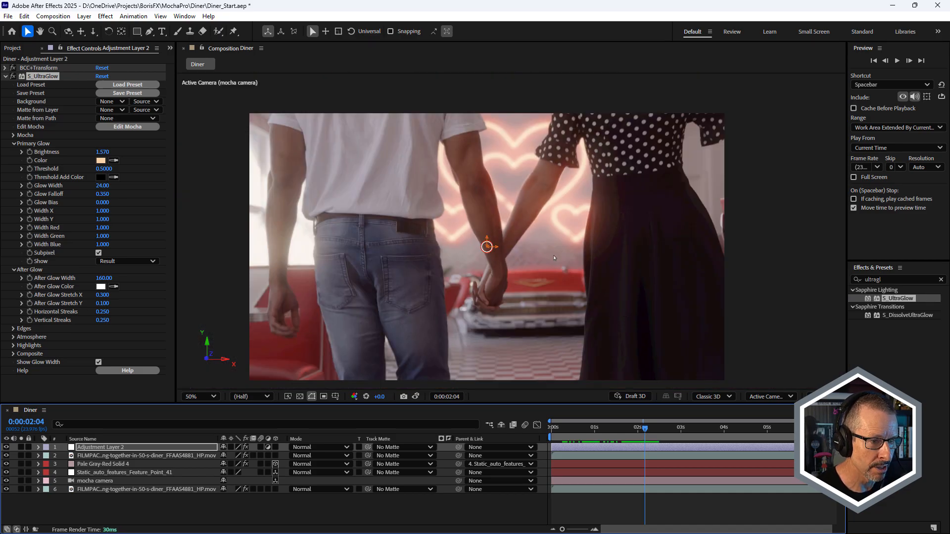
pyautogui.scroll(2, 531, 245)
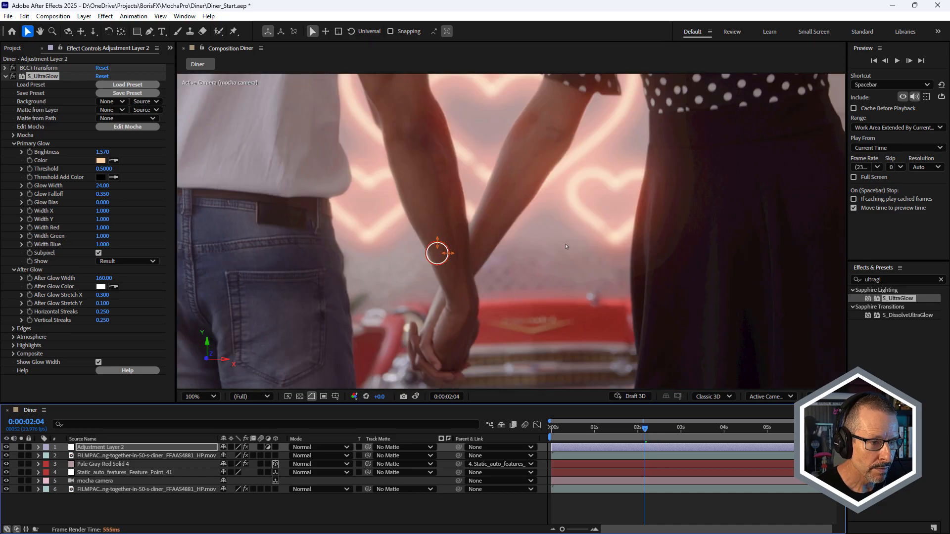
pyautogui.scroll(-2, 545, 219)
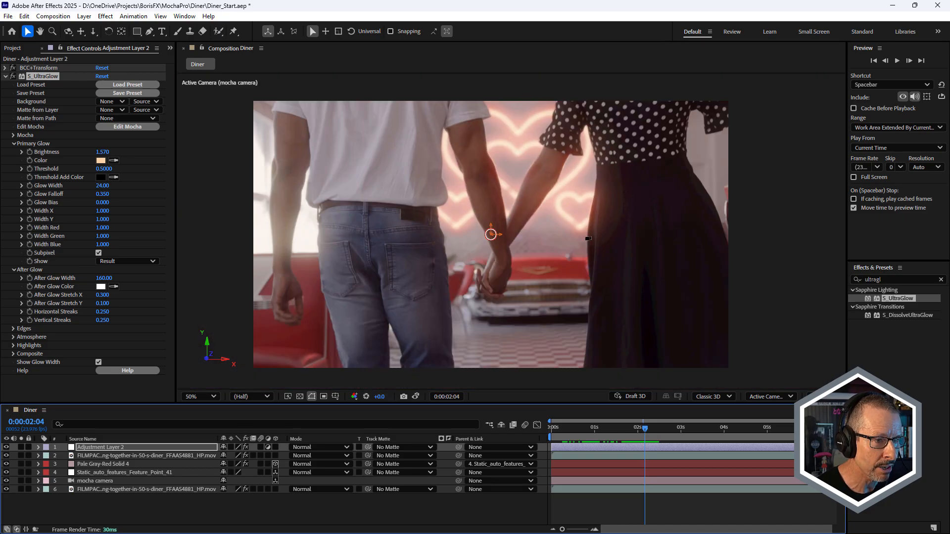
# Scrub back to 0:00:01:08 and play a preview of the finished Diner composition.
pyautogui.moveTo(622, 429); pyautogui.dragTo(610, 448)
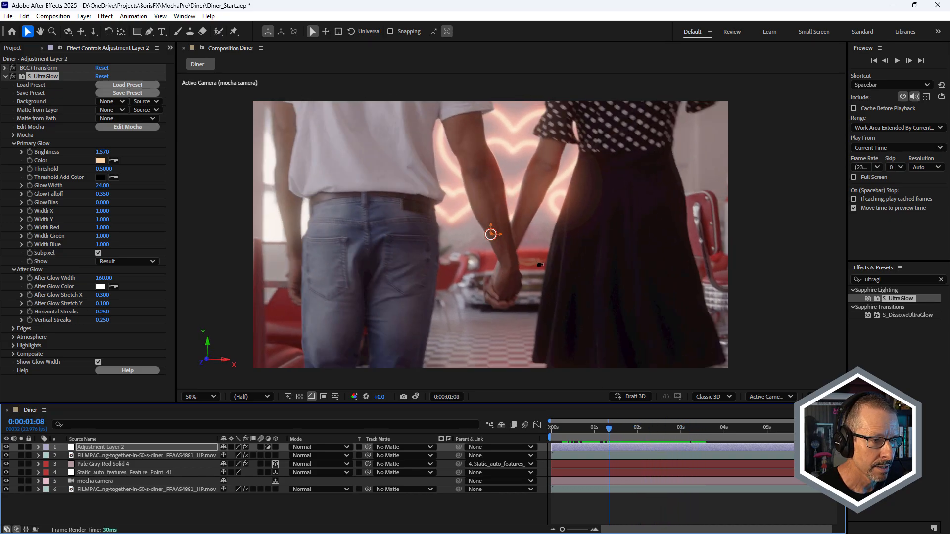
pyautogui.scroll(-1, 540, 265)
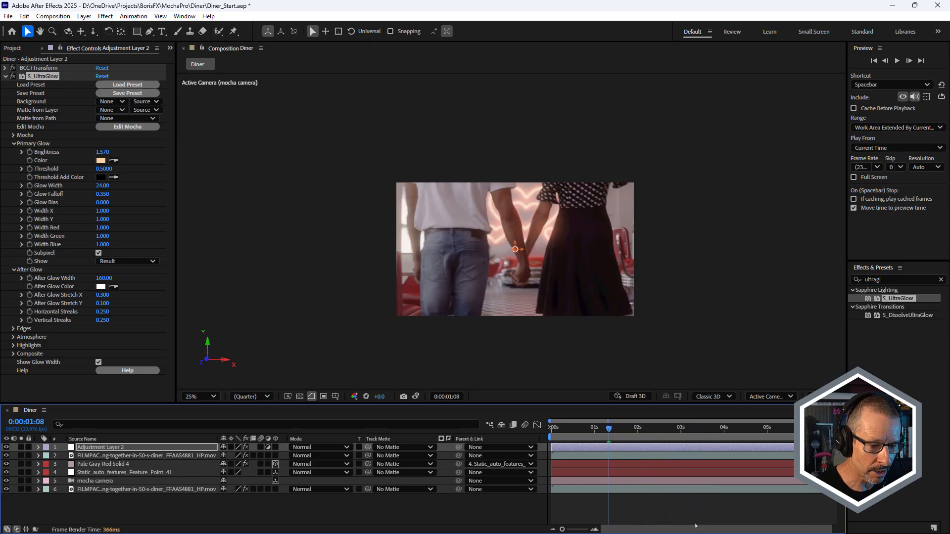
pyautogui.press('space')
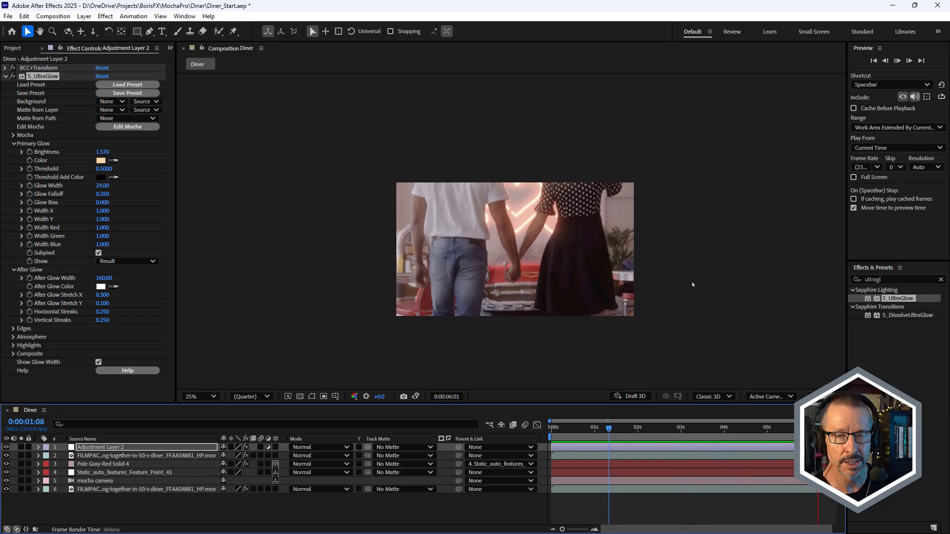
pyautogui.press('space')
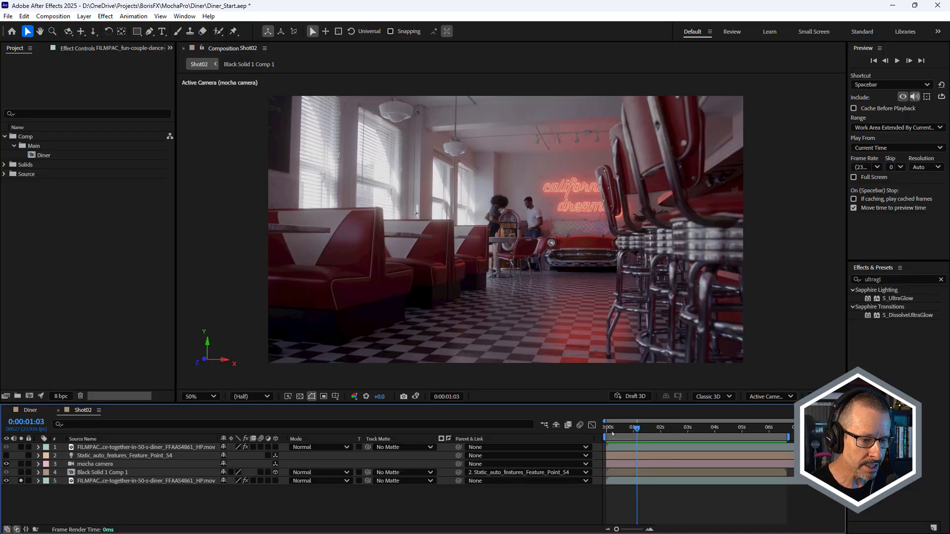
# Solo the Black Solid 1 Comp 1 hearts layer in Shot02 and scrub to 0:00:01:16 to check its tracking.
pyautogui.moveTo(612, 430); pyautogui.dragTo(662, 428)
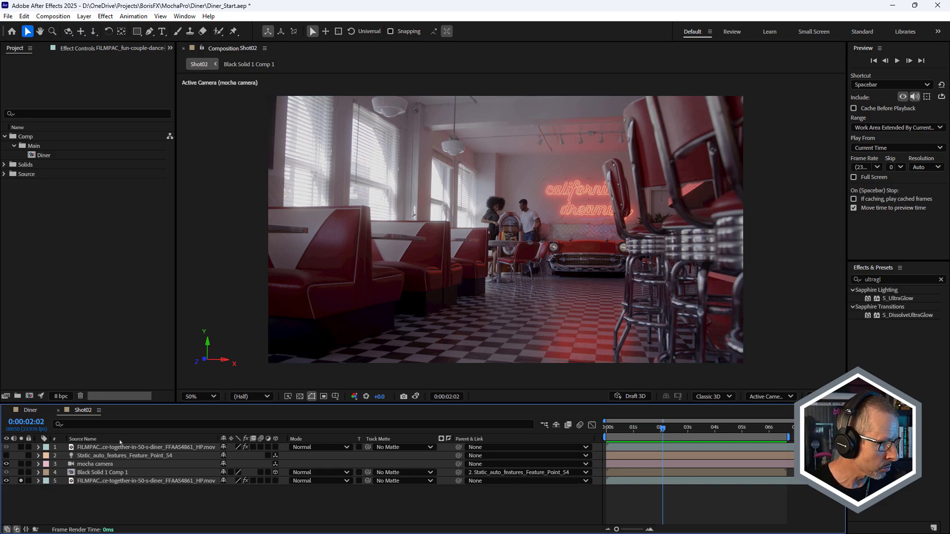
pyautogui.click(84, 472)
pyautogui.click(21, 473)
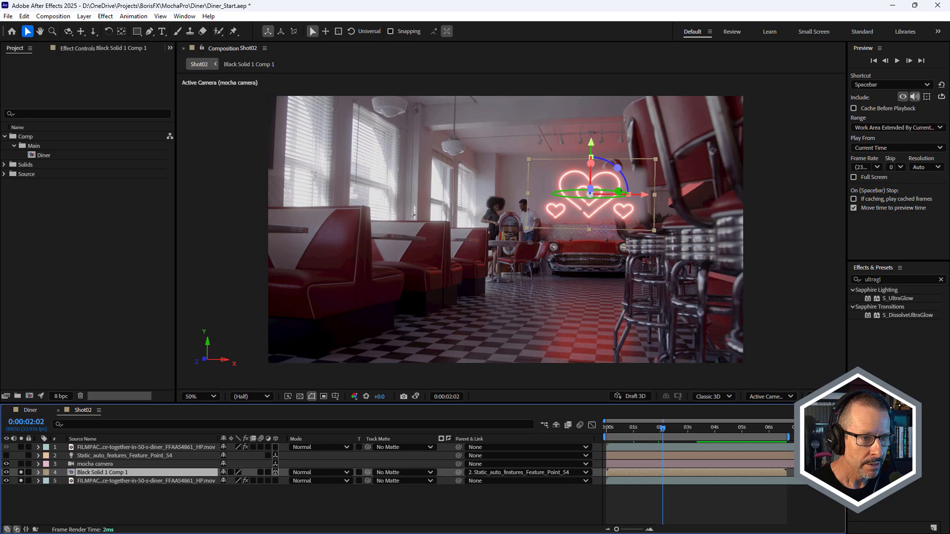
pyautogui.moveTo(623, 428); pyautogui.dragTo(651, 435)
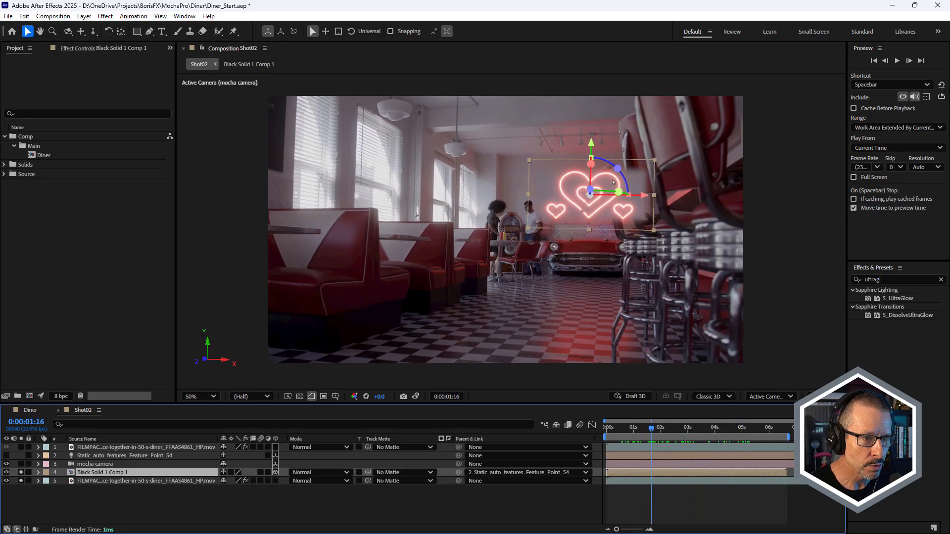
# Solo the top diner footage layer in Shot02 and scrub around 0:00:01:18 to check the stools in front of the hearts.
pyautogui.click(82, 448)
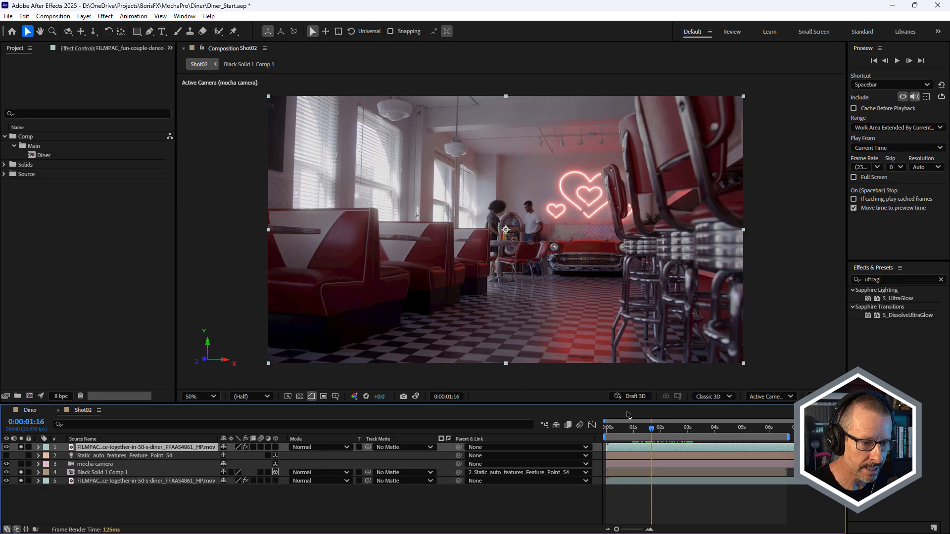
pyautogui.moveTo(625, 430); pyautogui.dragTo(654, 448)
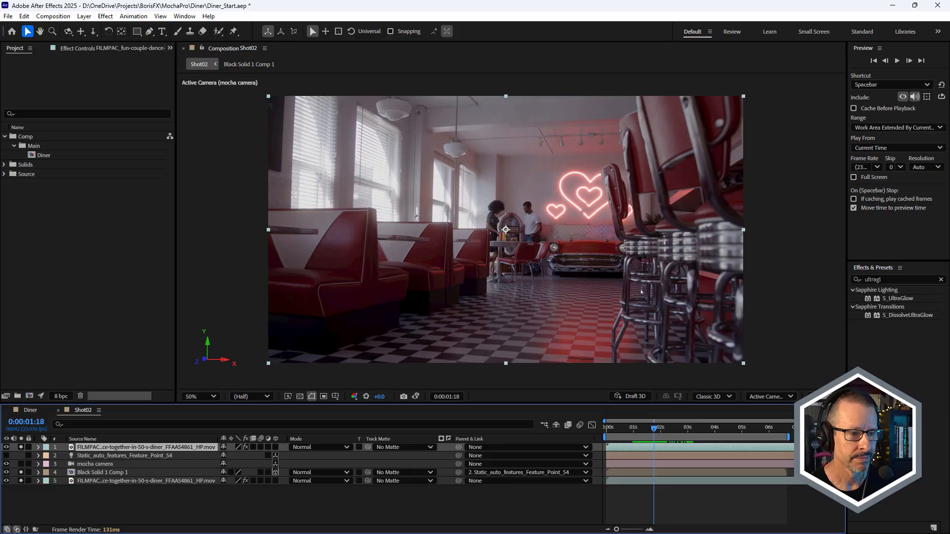
pyautogui.moveTo(645, 434)
pyautogui.mouseDown()
pyautogui.moveTo(668, 438)
pyautogui.moveTo(657, 434)
pyautogui.mouseUp()
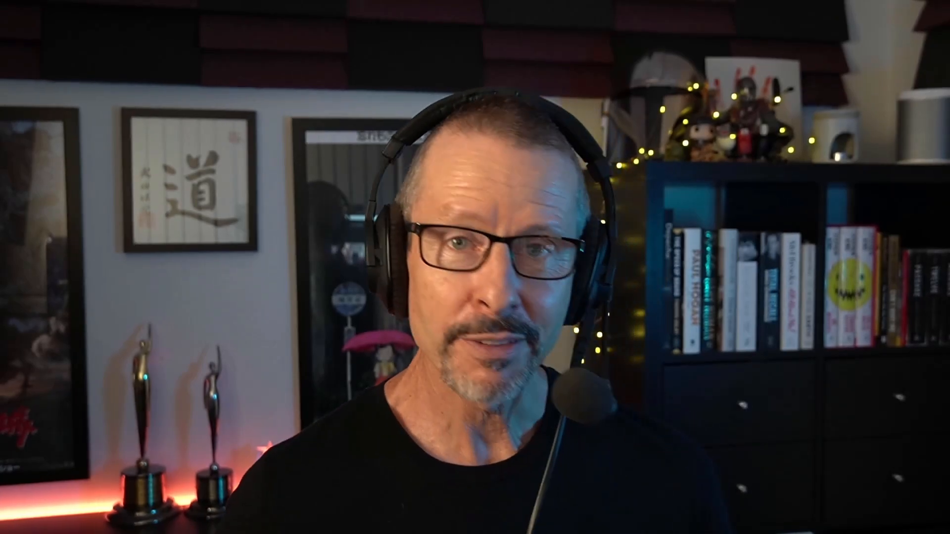